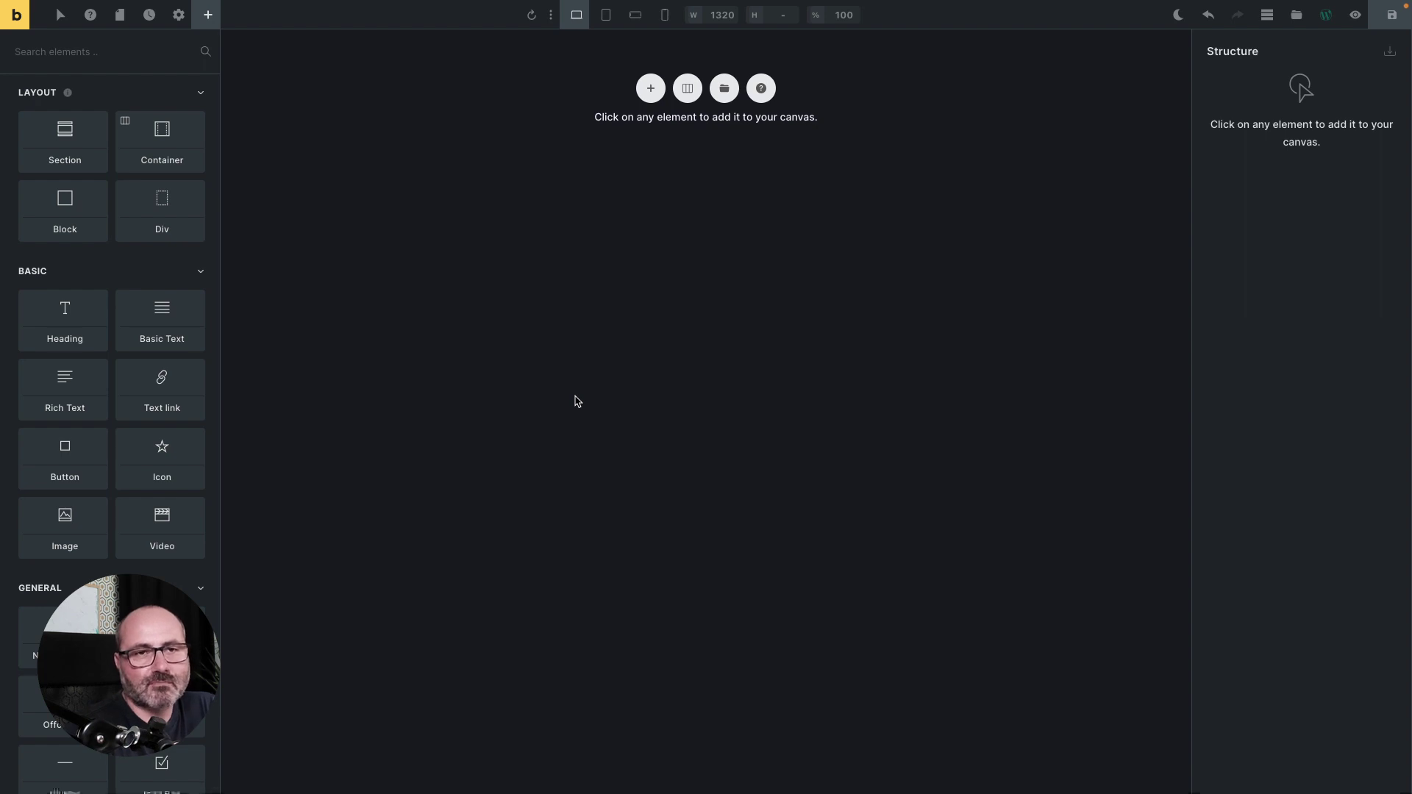
- Insert a Full Height Centered Section layout and select its Responsive Grid 3
{"action": "right_click", "coordinate": [1081, 337]}
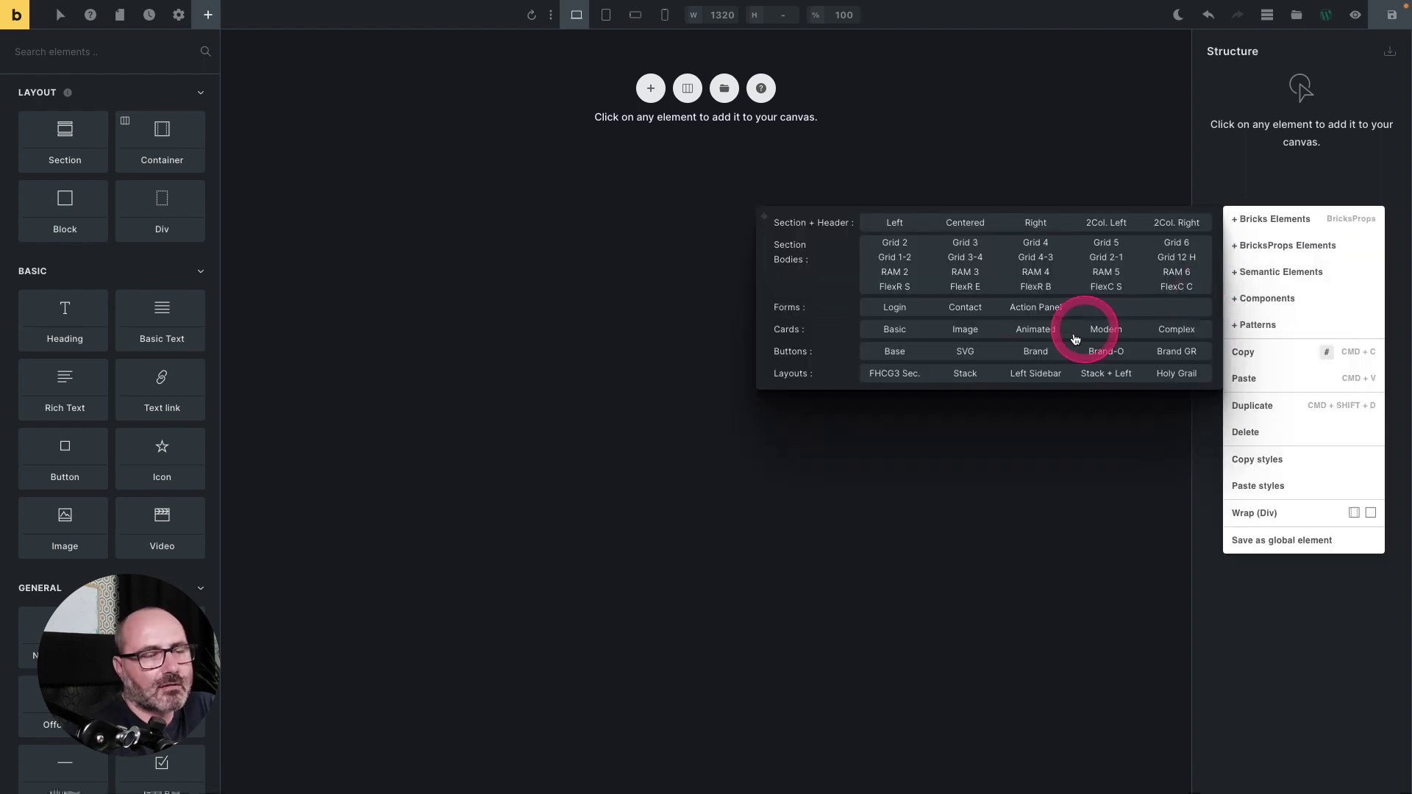
{"action": "left_click", "coordinate": [895, 368]}
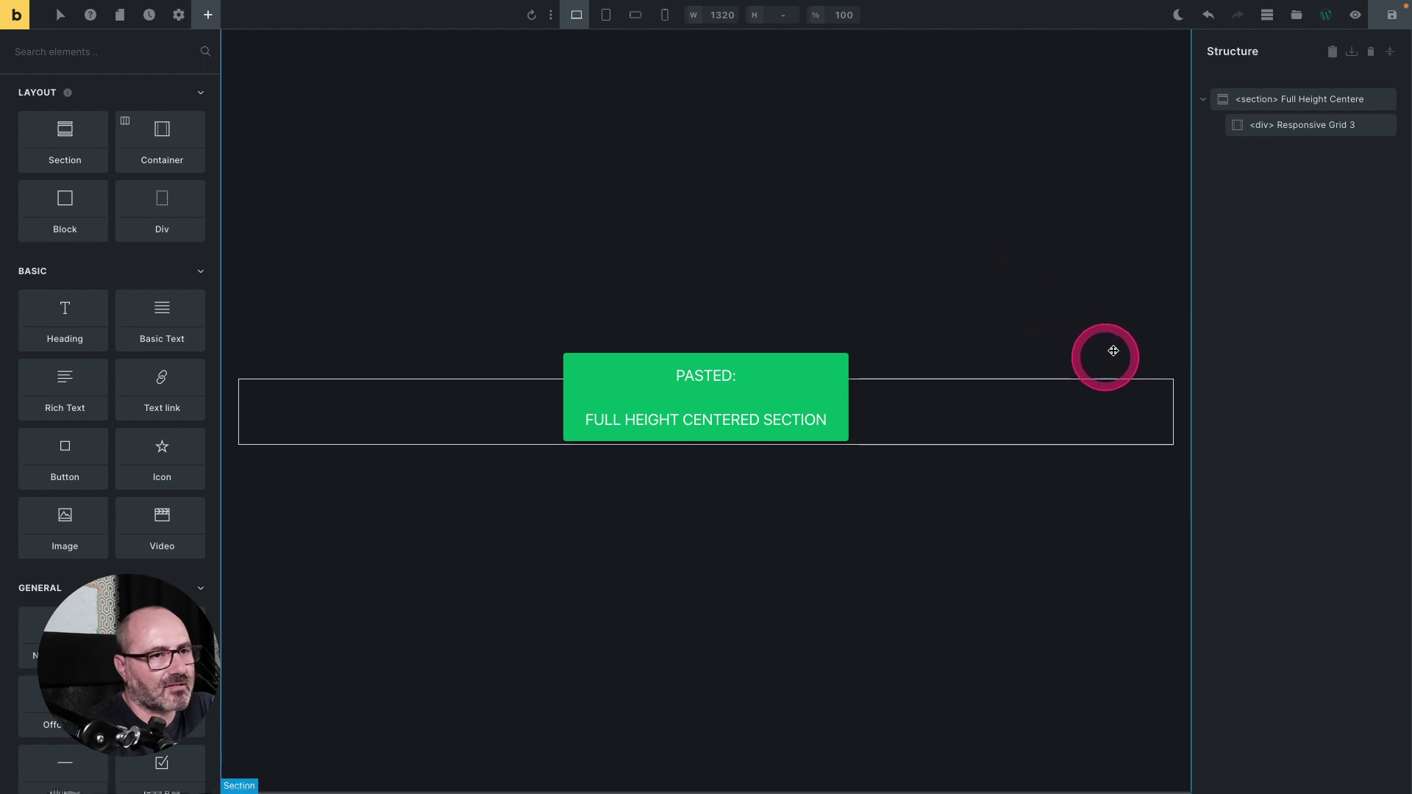
{"action": "left_click", "coordinate": [1096, 401]}
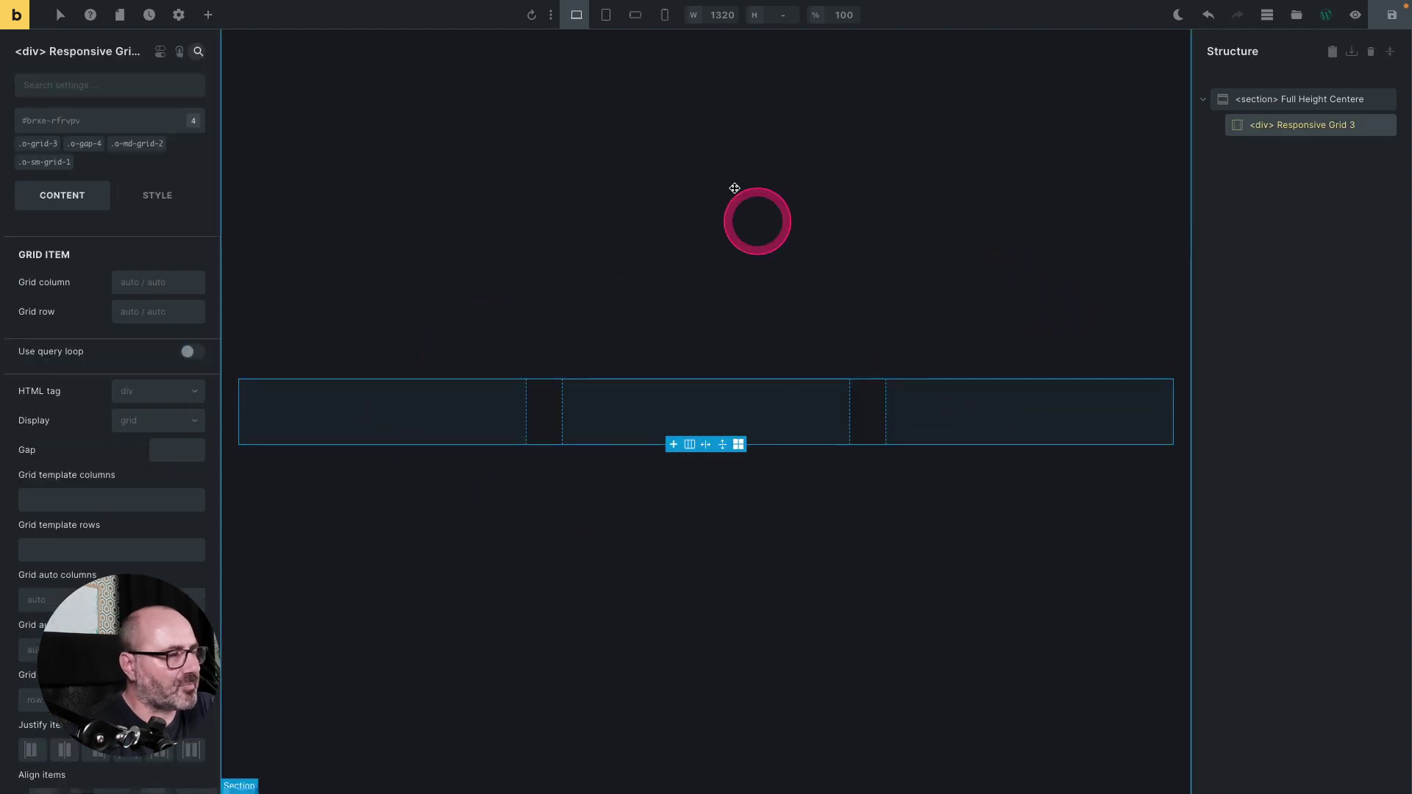
- Preview the grid at mobile landscape and mobile portrait widths, then return to Desktop
{"action": "left_click", "coordinate": [636, 15]}
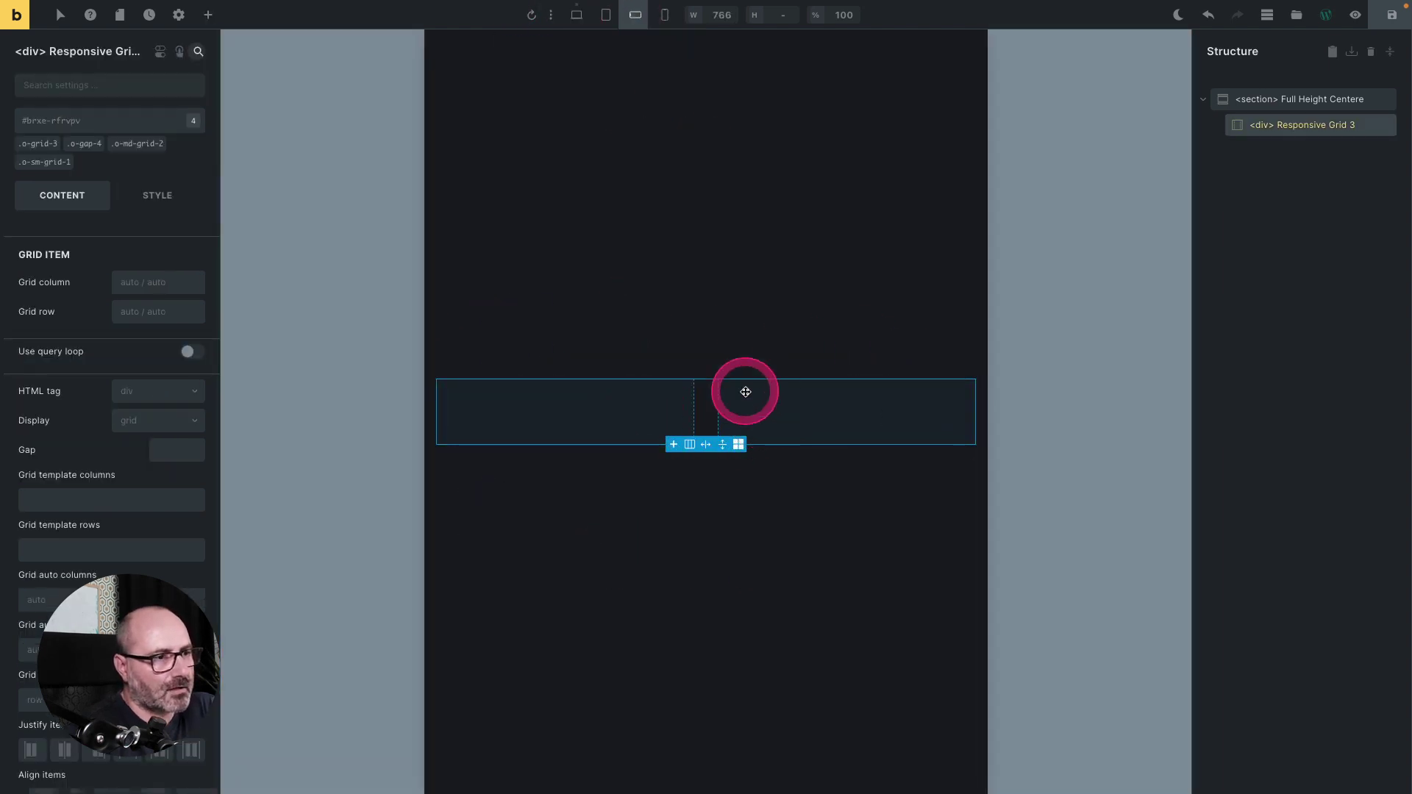
{"action": "left_click", "coordinate": [665, 14]}
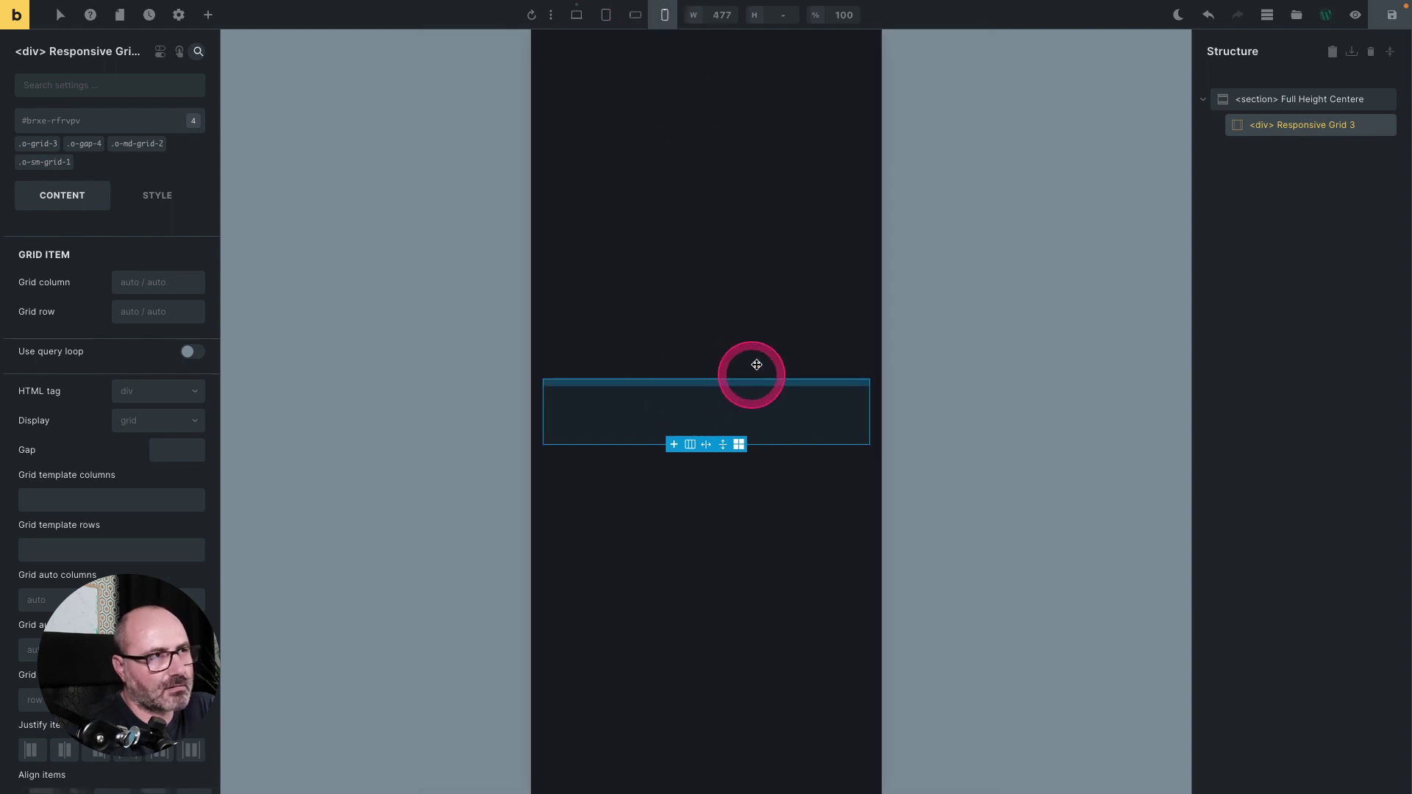
{"action": "left_click", "coordinate": [577, 15]}
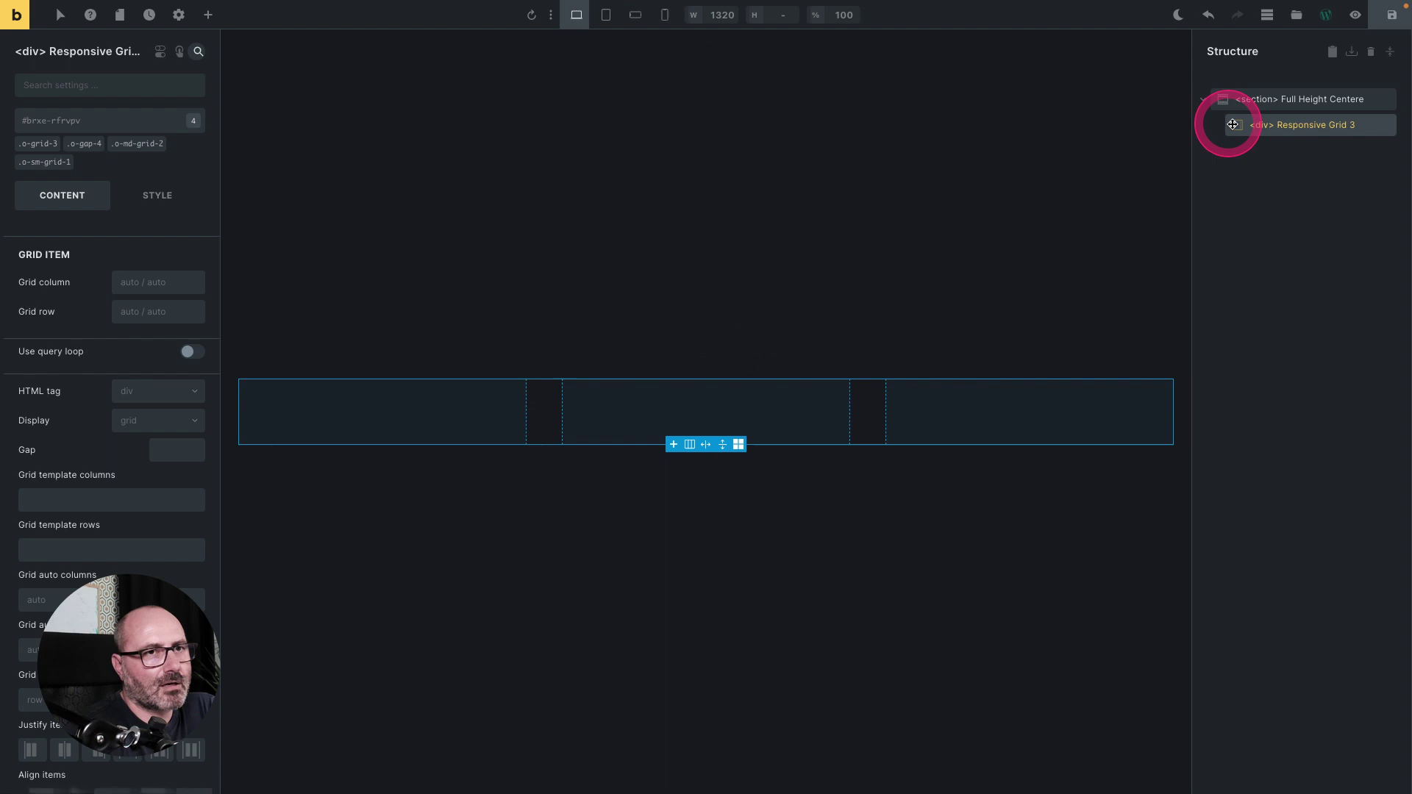
- Insert a BricksProps base card into Responsive Grid 3 and duplicate its article into three cards
{"action": "right_click", "coordinate": [1318, 134]}
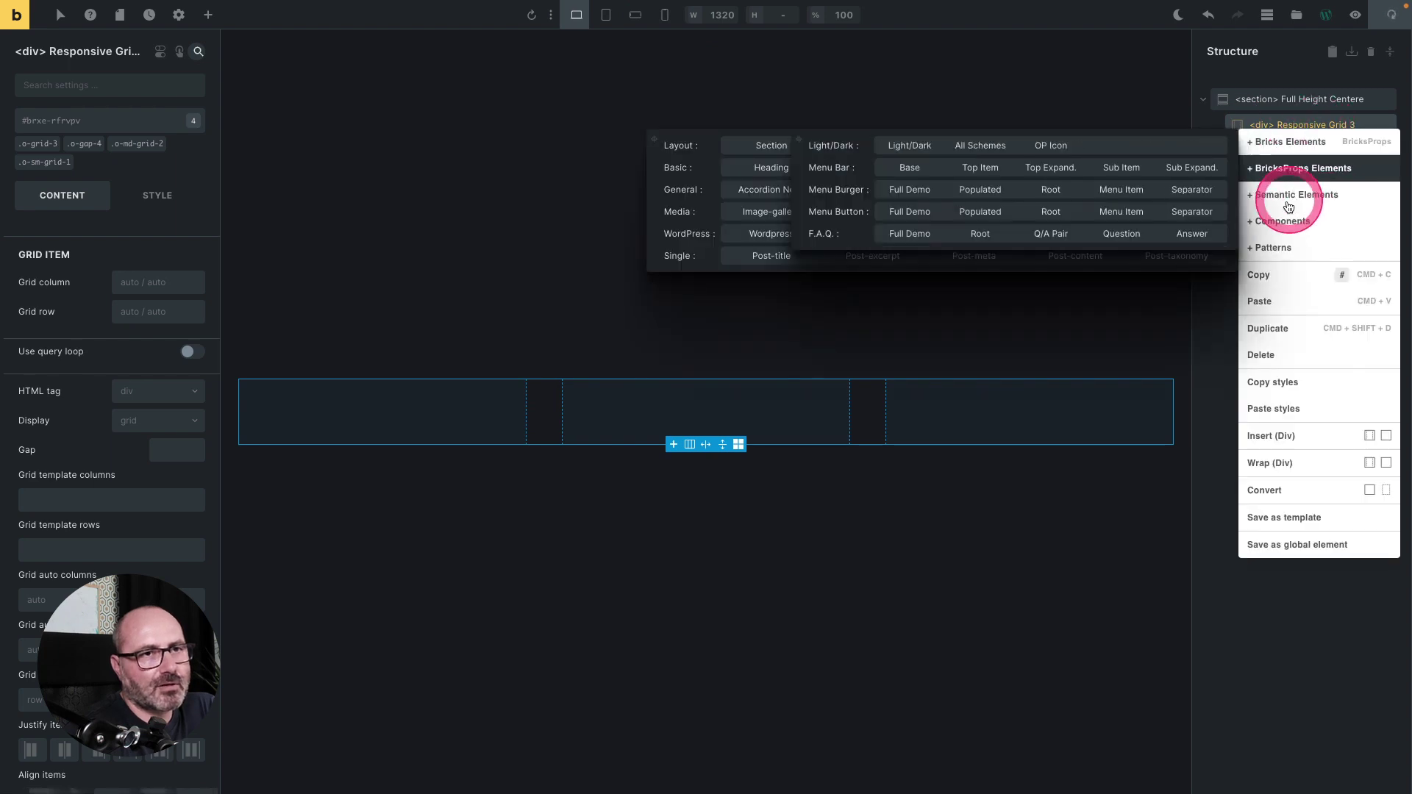
{"action": "mouse_move", "coordinate": [1303, 169]}
{"action": "left_click", "coordinate": [910, 251]}
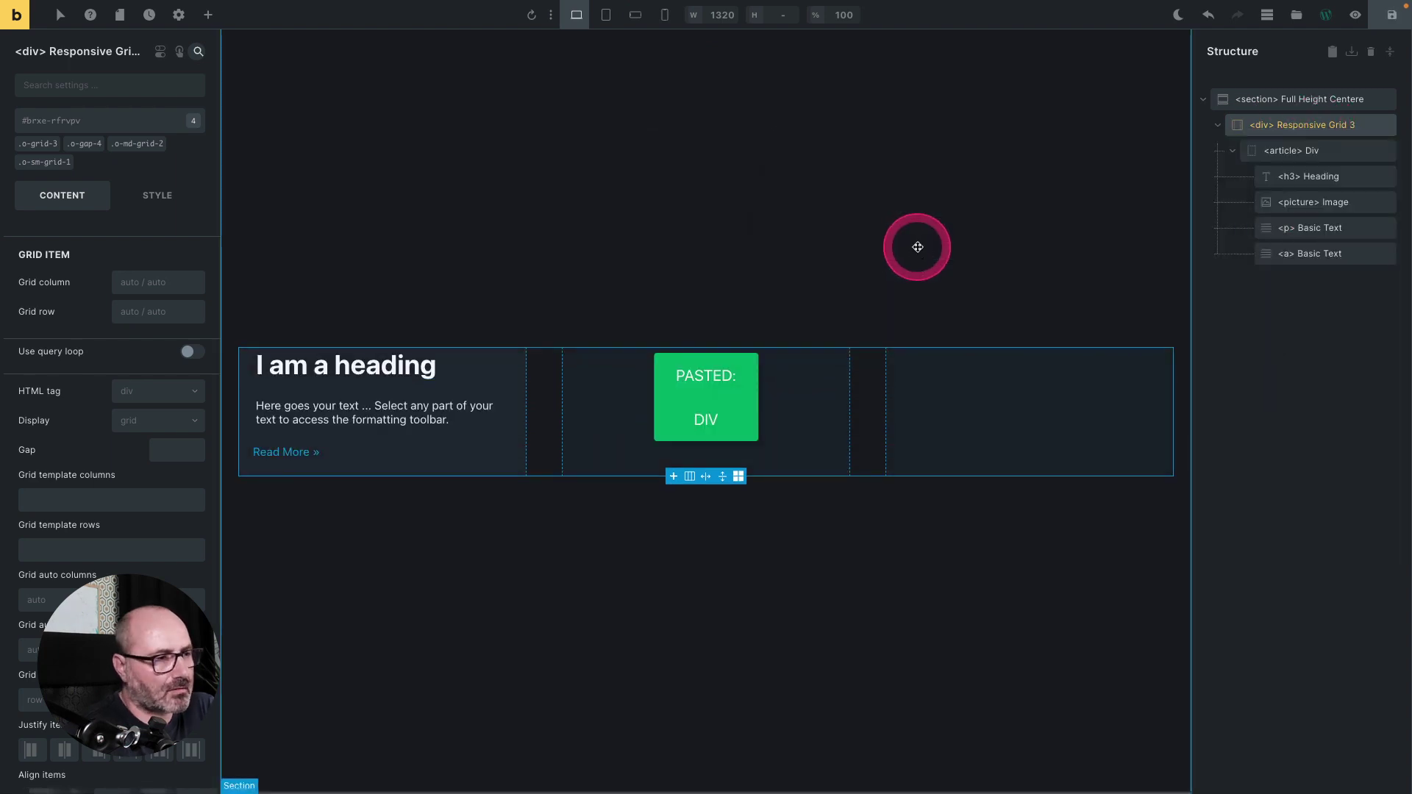
{"action": "left_click_drag", "start_coordinate": [918, 247], "coordinate": [1340, 150]}
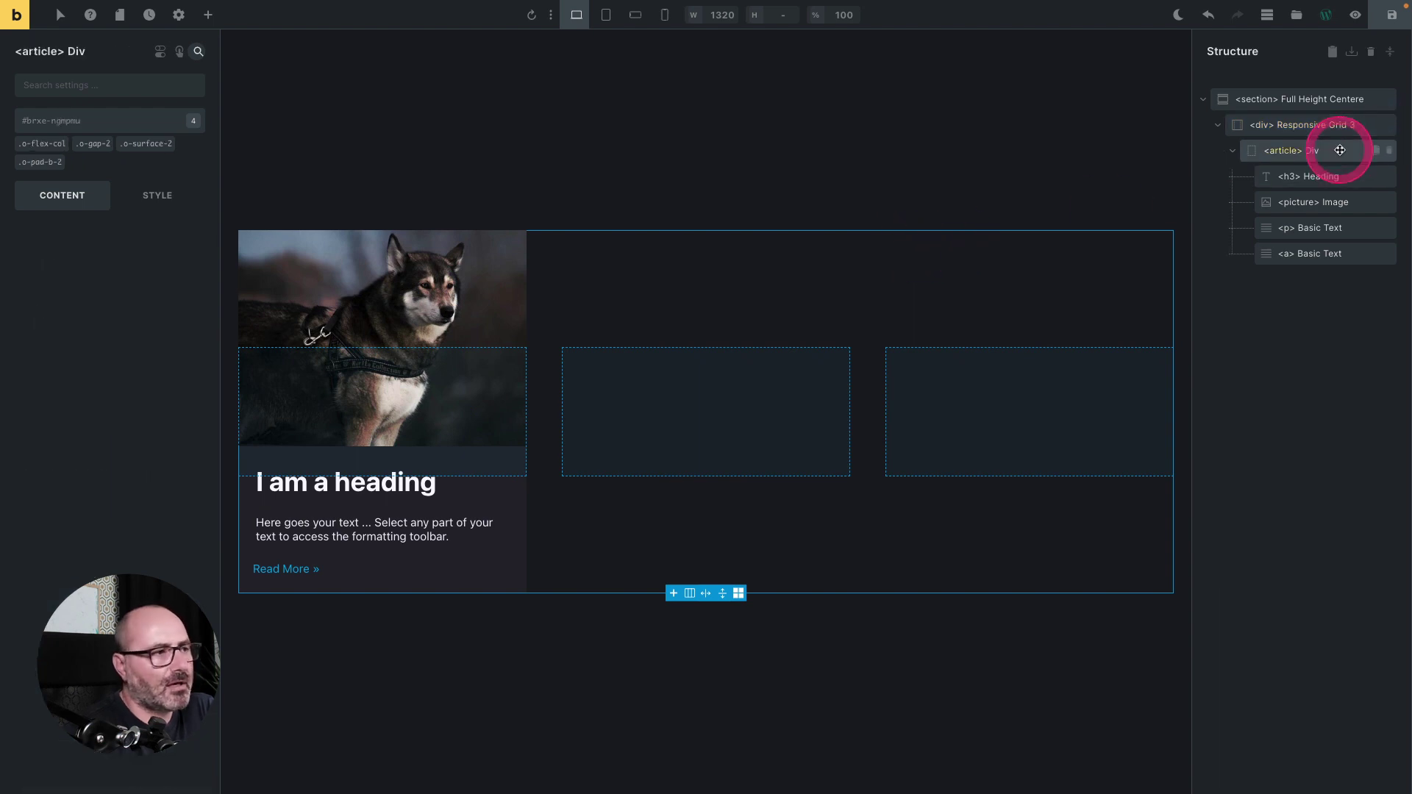
{"action": "key", "text": "ctrl+v"}
{"action": "key", "text": "ctrl+v"}
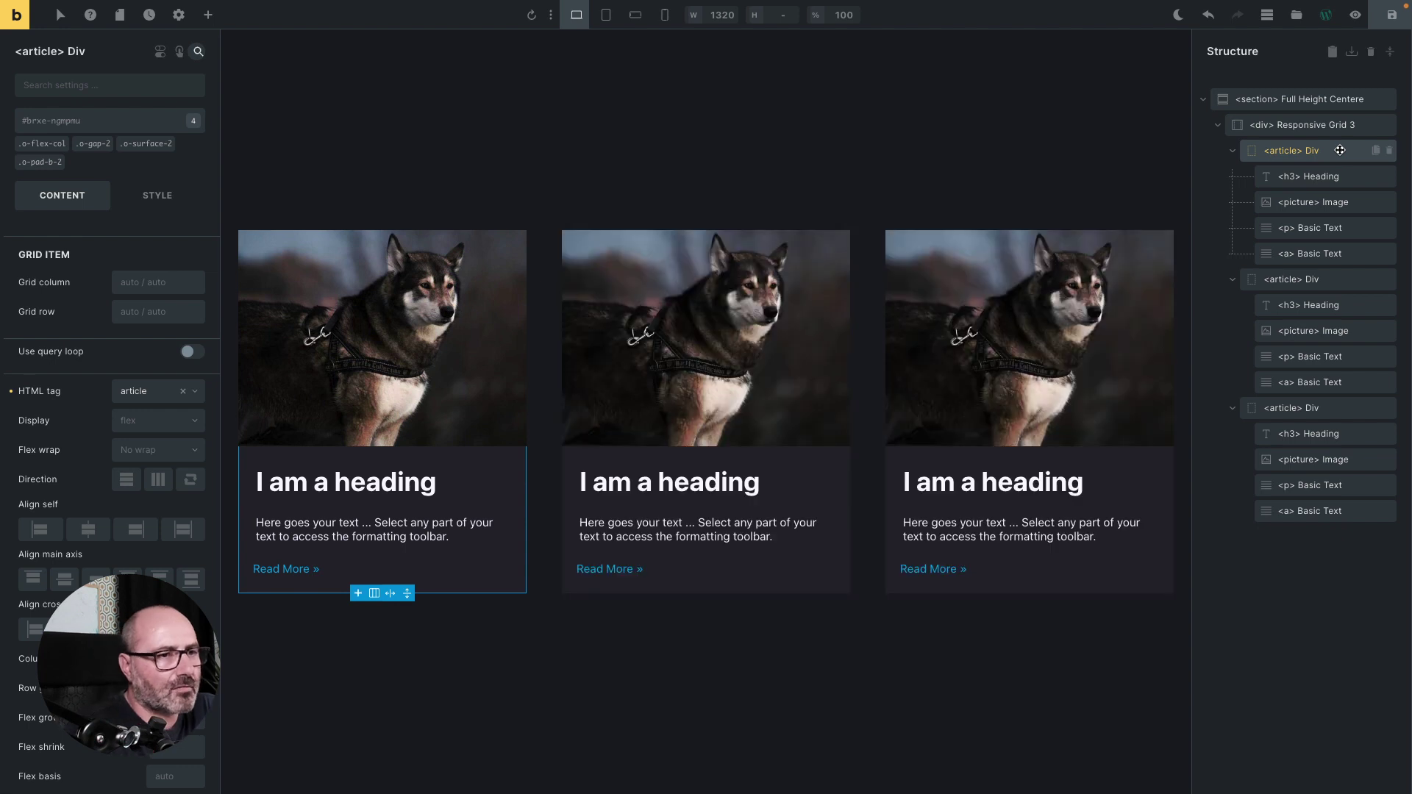
- Select the first card's h3 heading, save the page, and preview at tablet width
{"action": "left_click", "coordinate": [1295, 175]}
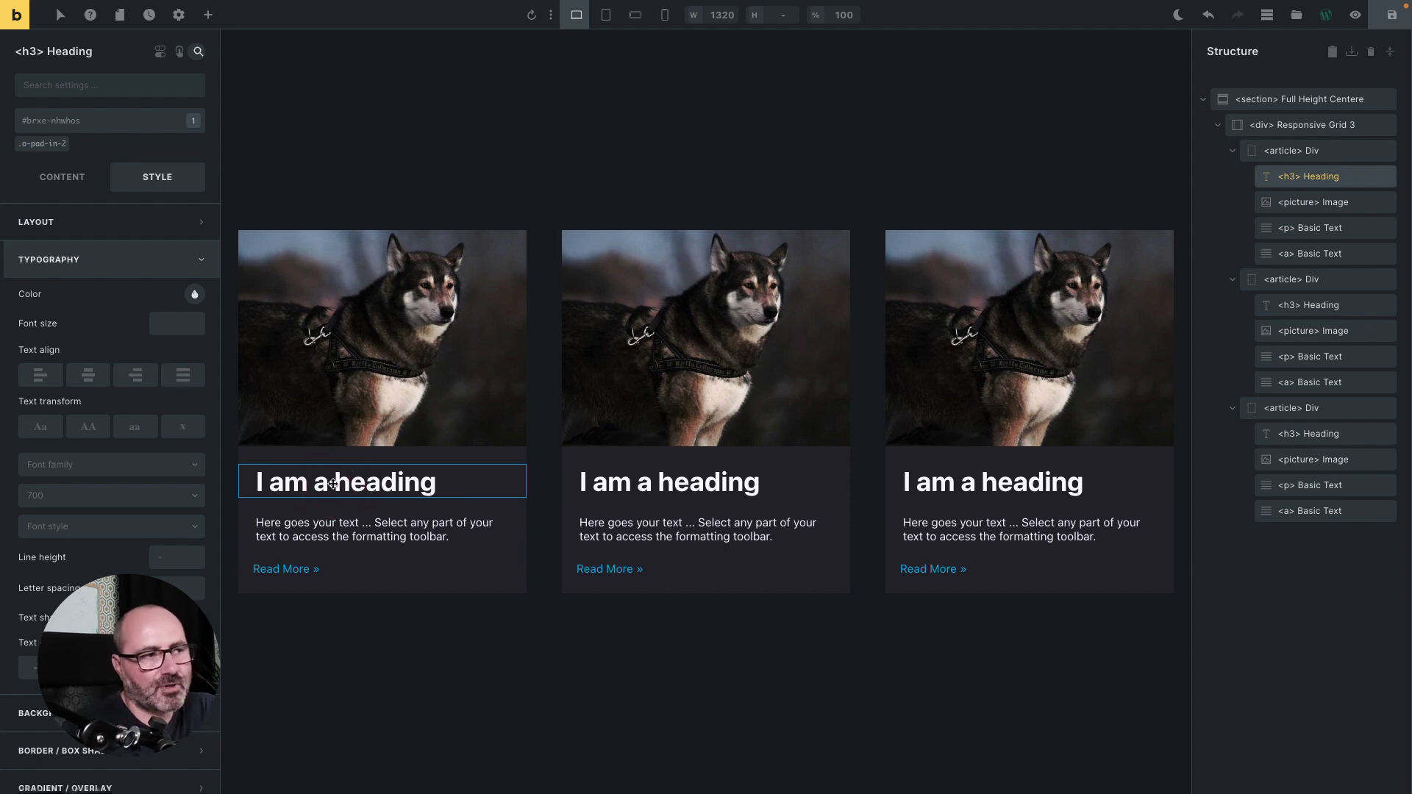
{"action": "key", "text": "ctrl+s"}
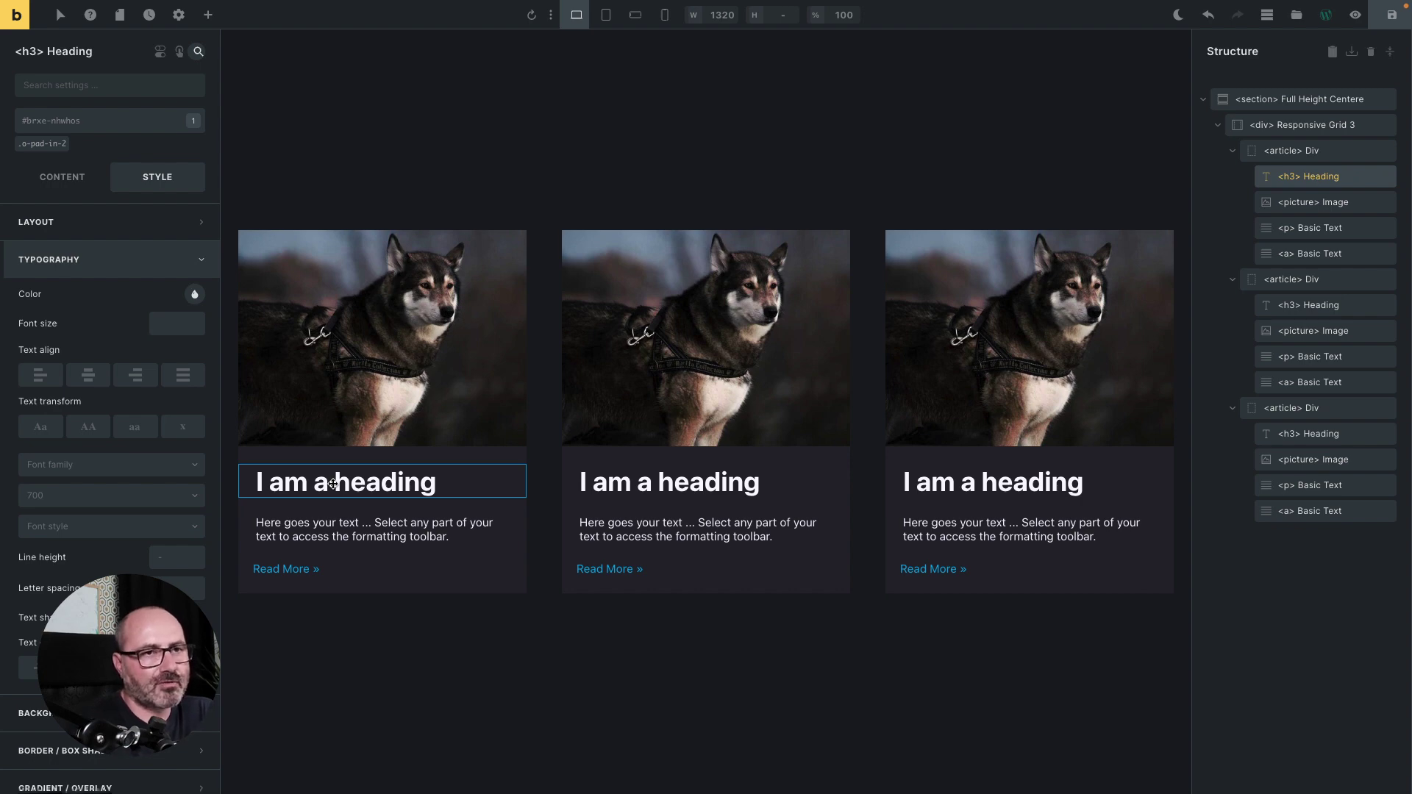
{"action": "left_click", "coordinate": [606, 20]}
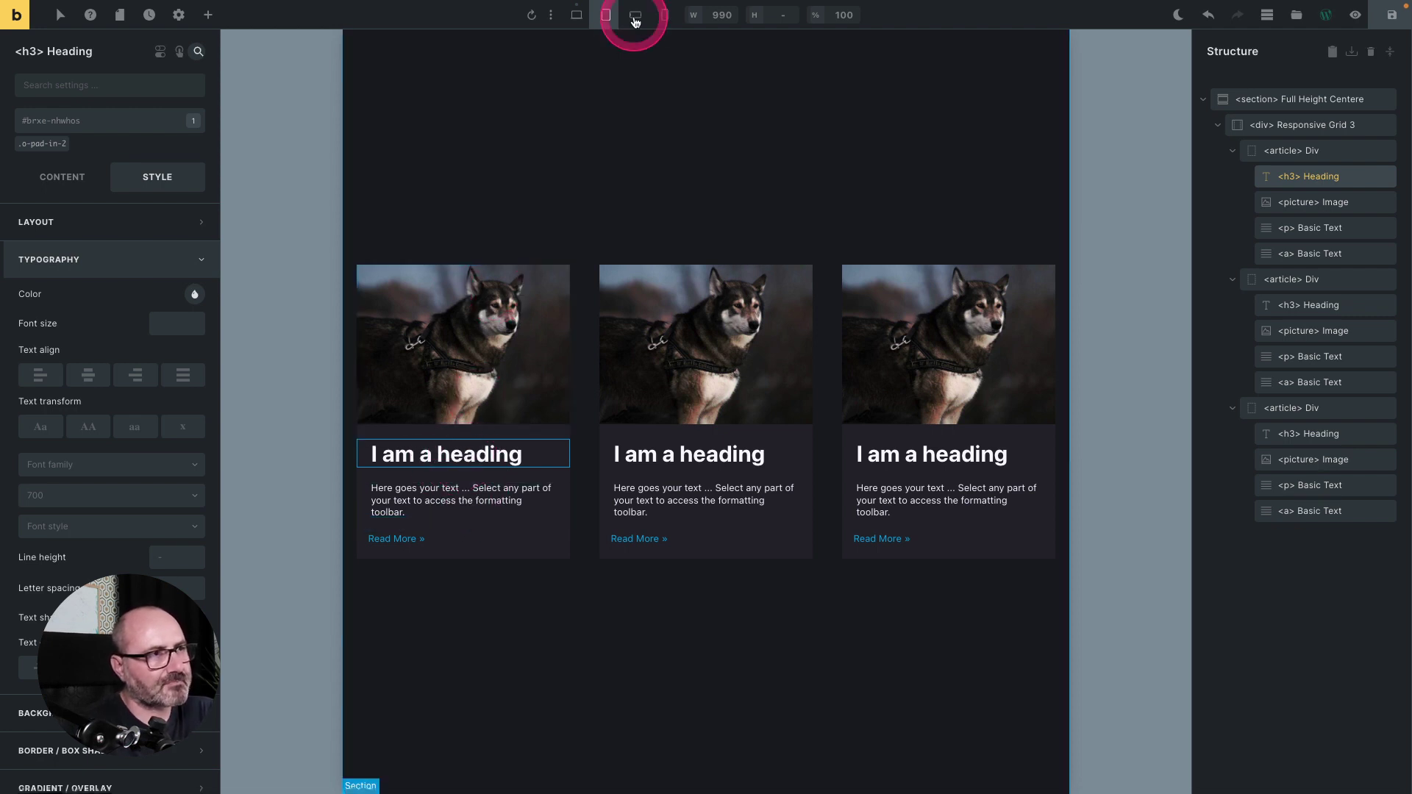
{"action": "left_click", "coordinate": [635, 17]}
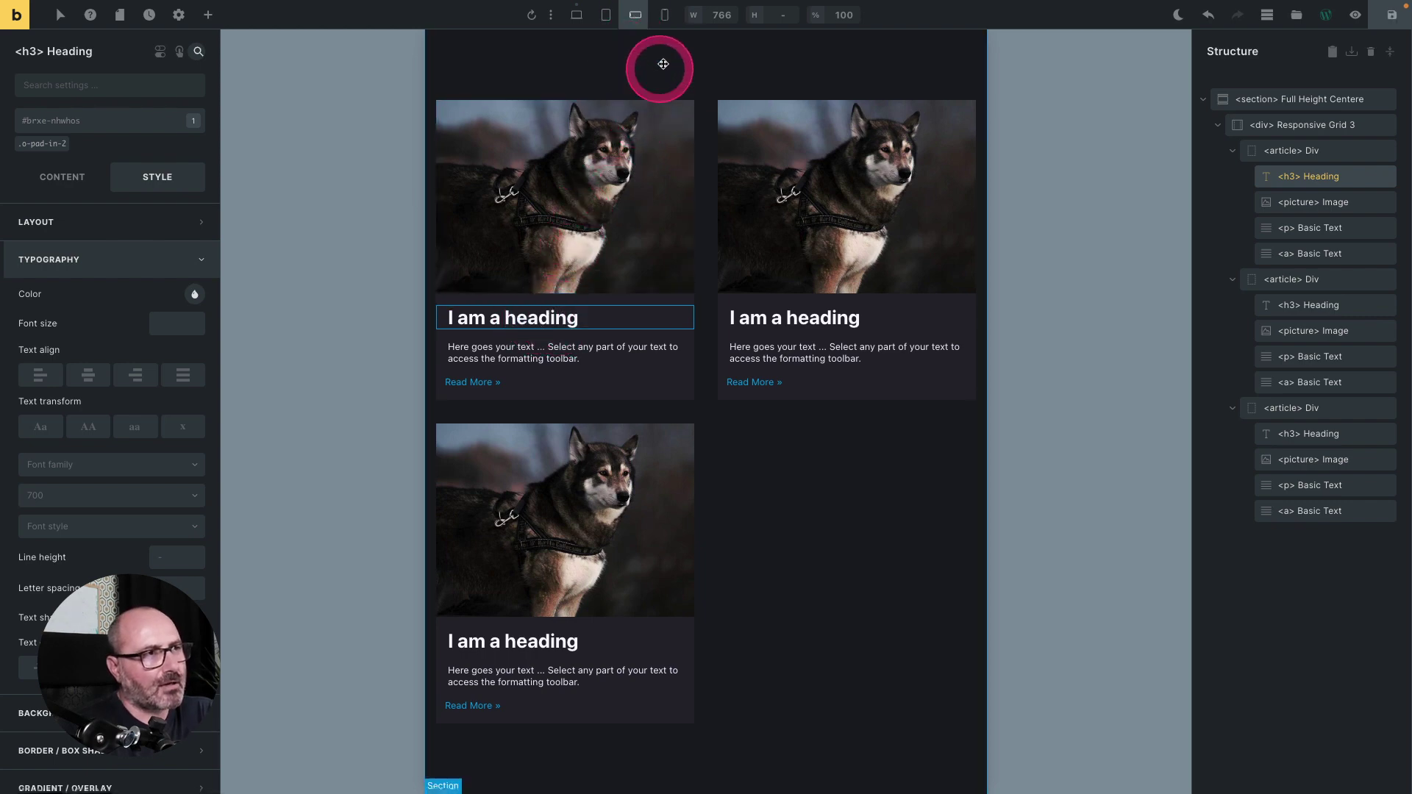
{"action": "left_click", "coordinate": [665, 16]}
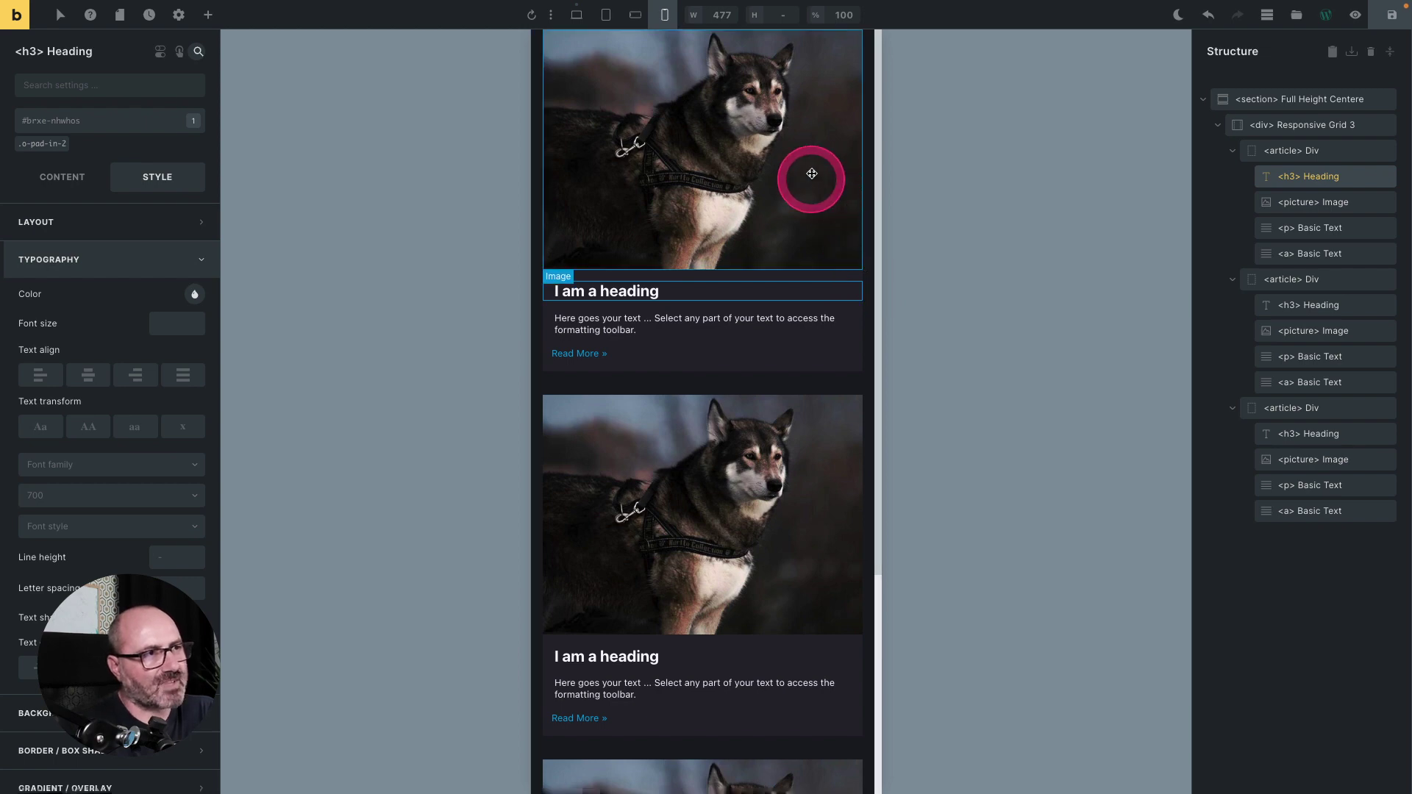
{"action": "left_click", "coordinate": [635, 18]}
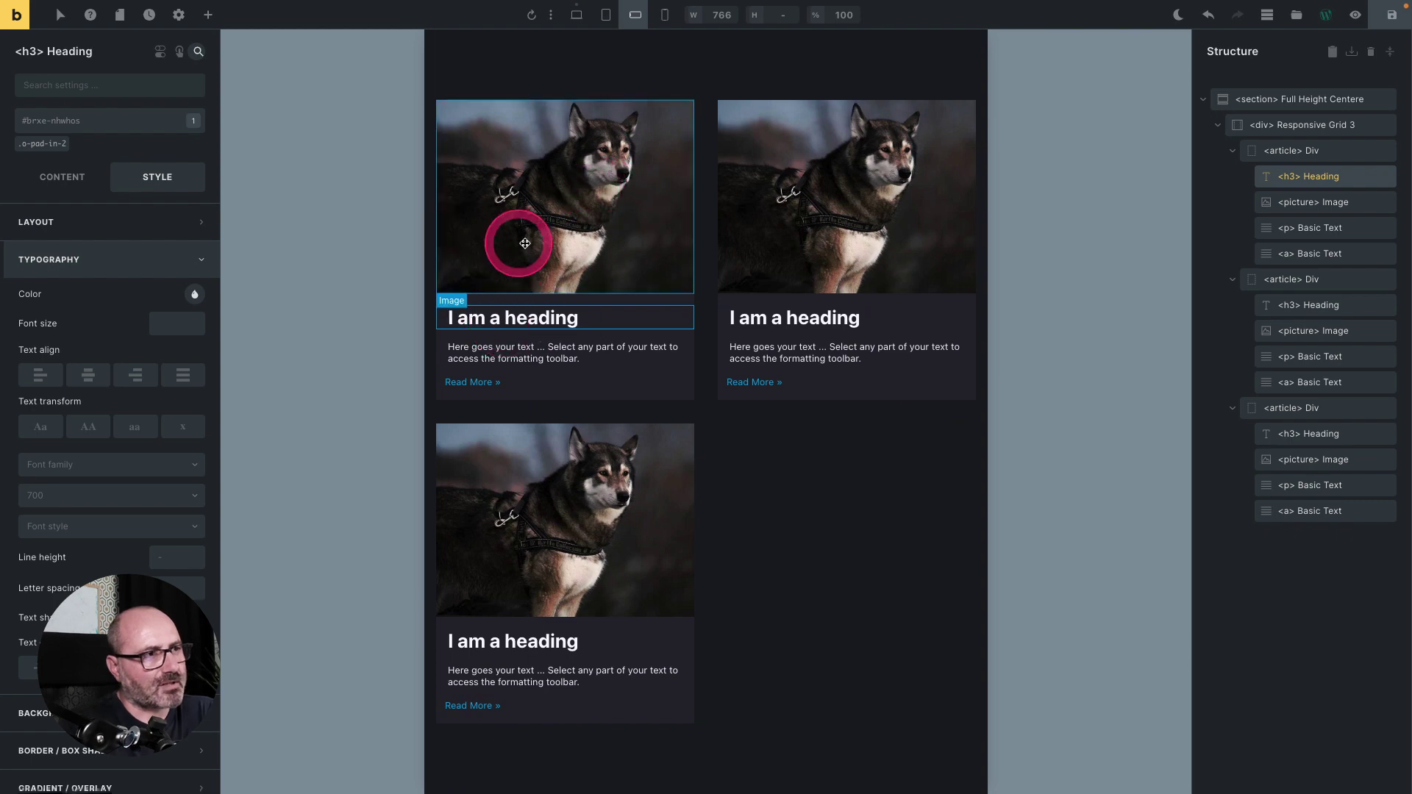
{"action": "left_click", "coordinate": [665, 17]}
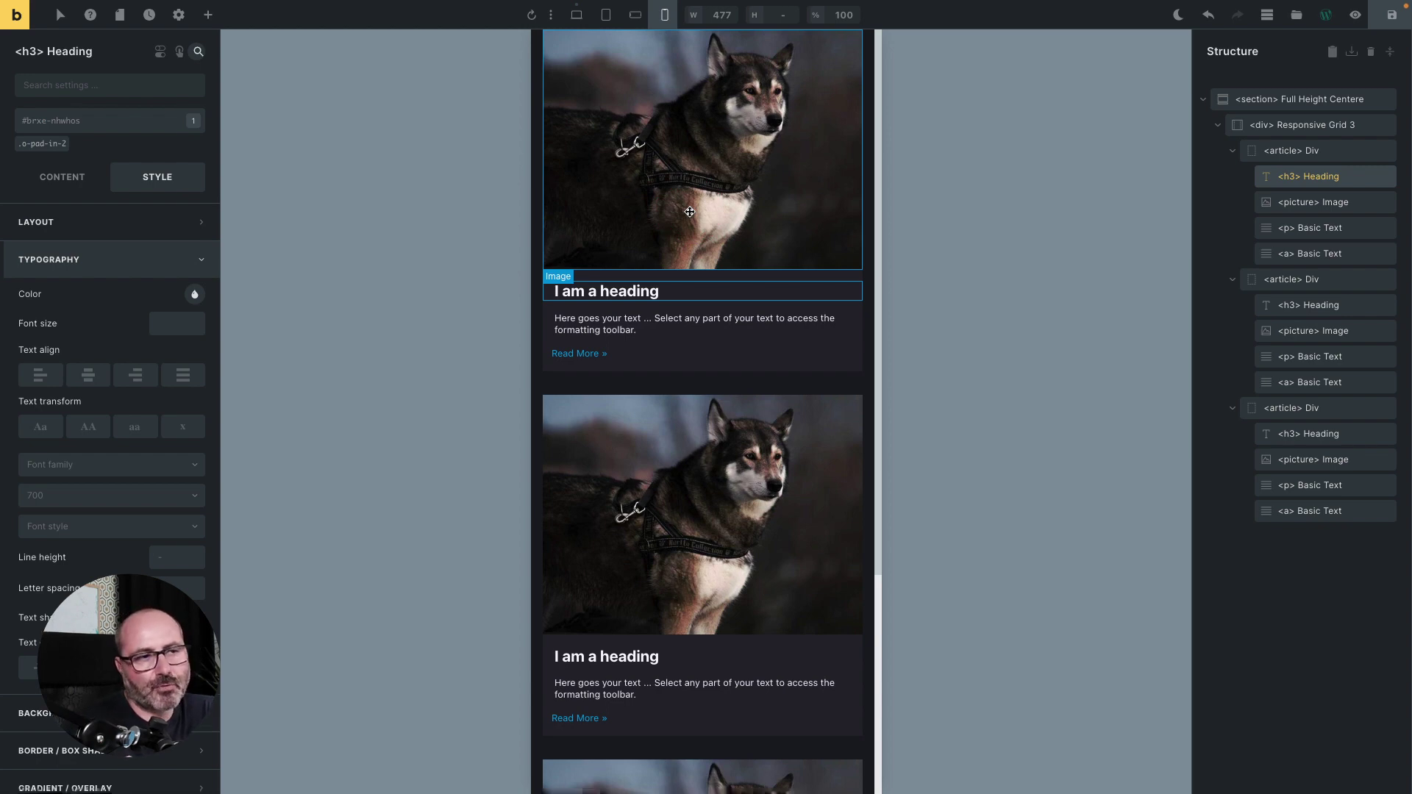
{"action": "left_click_drag", "start_coordinate": [689, 211], "coordinate": [603, 298]}
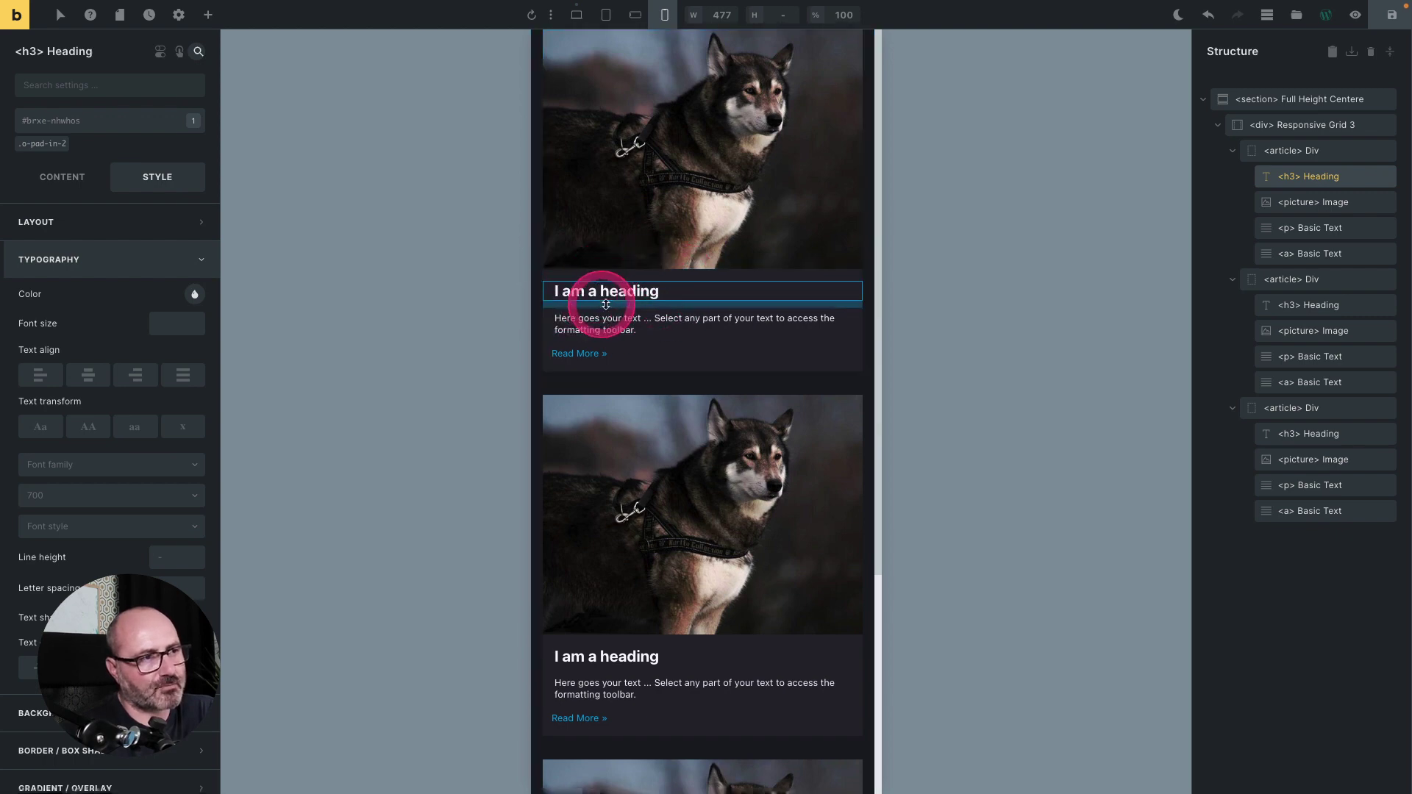
{"action": "left_click", "coordinate": [636, 22]}
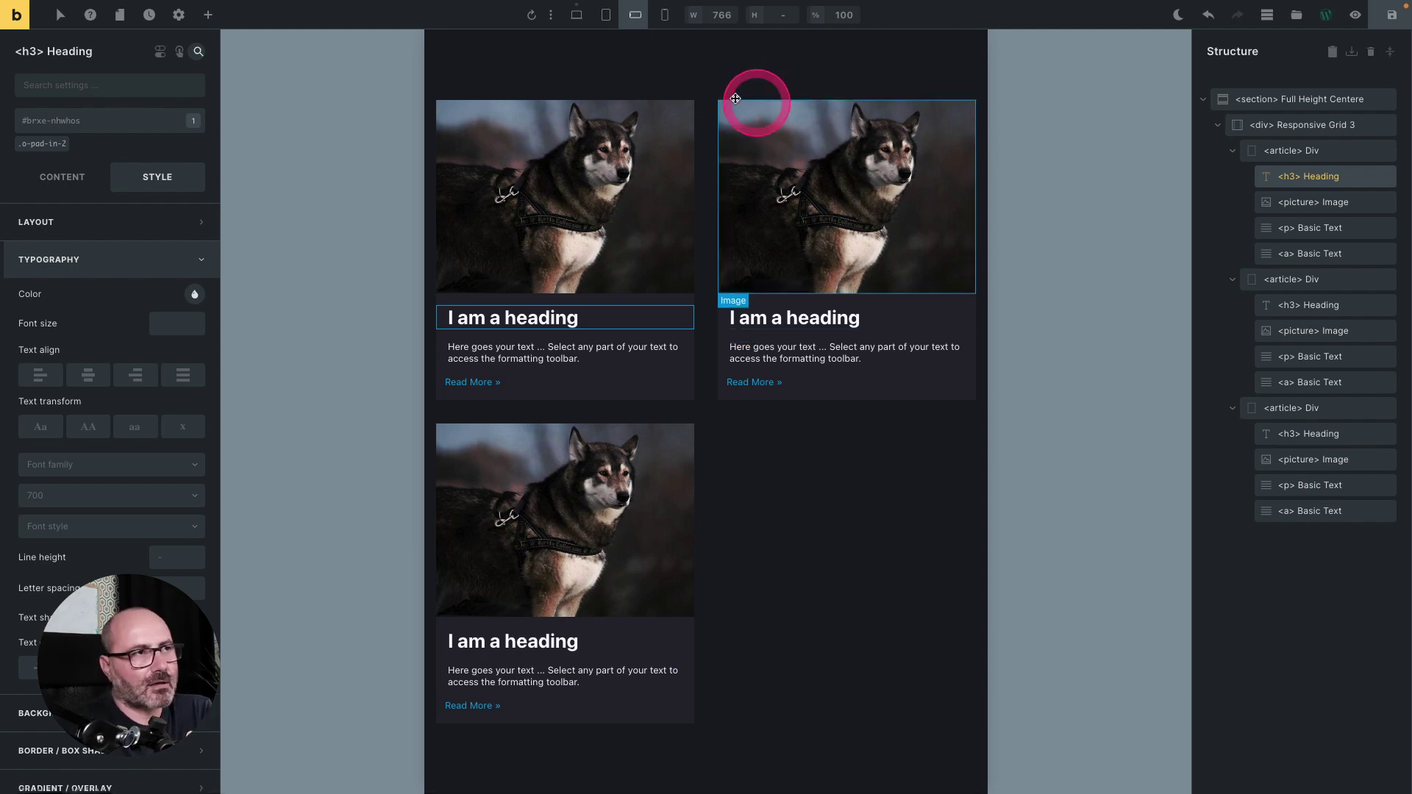
- Back on Desktop, set the first card's heading font size to ViewPort Fluid 3 (var(--o-fluid-font-3))
{"action": "left_click", "coordinate": [578, 16]}
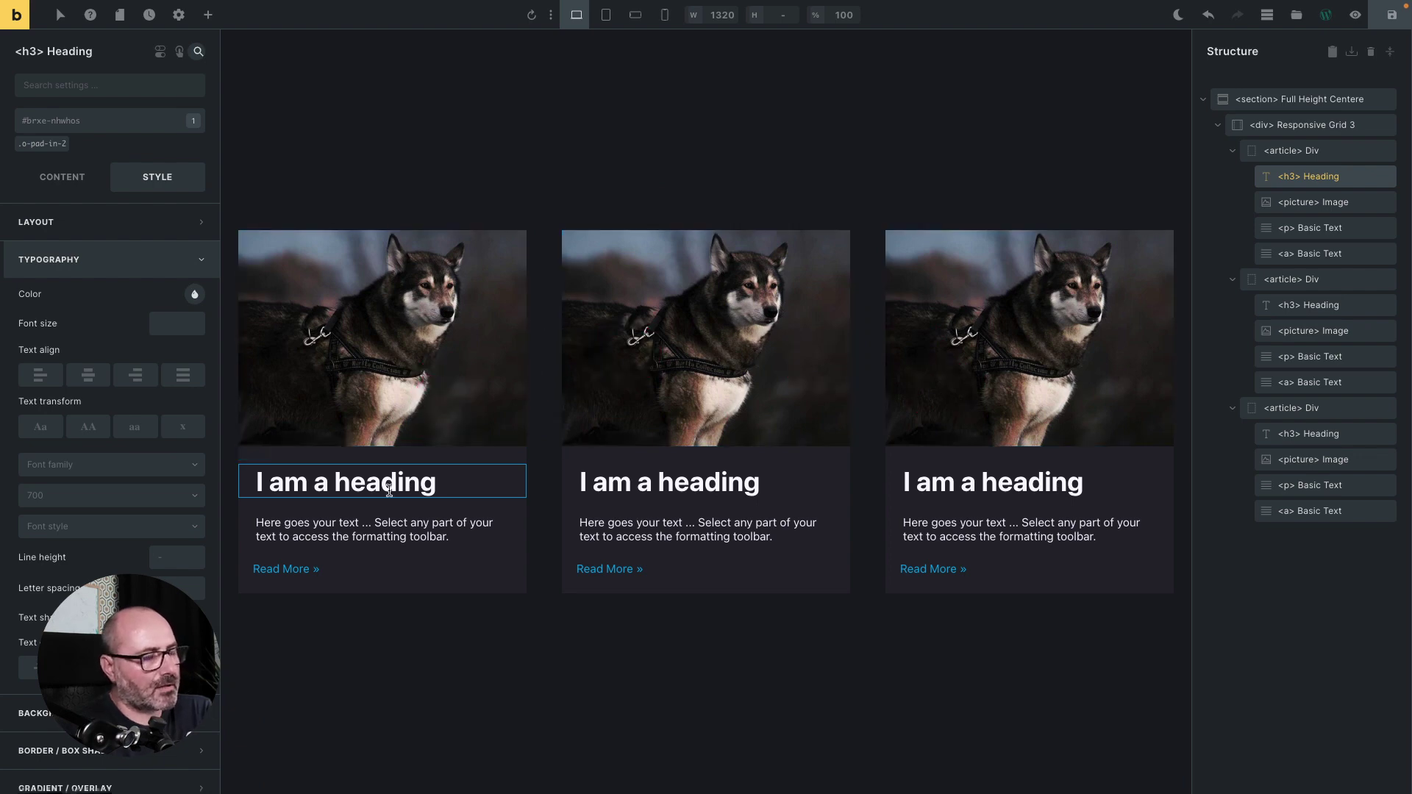
{"action": "left_click", "coordinate": [358, 482]}
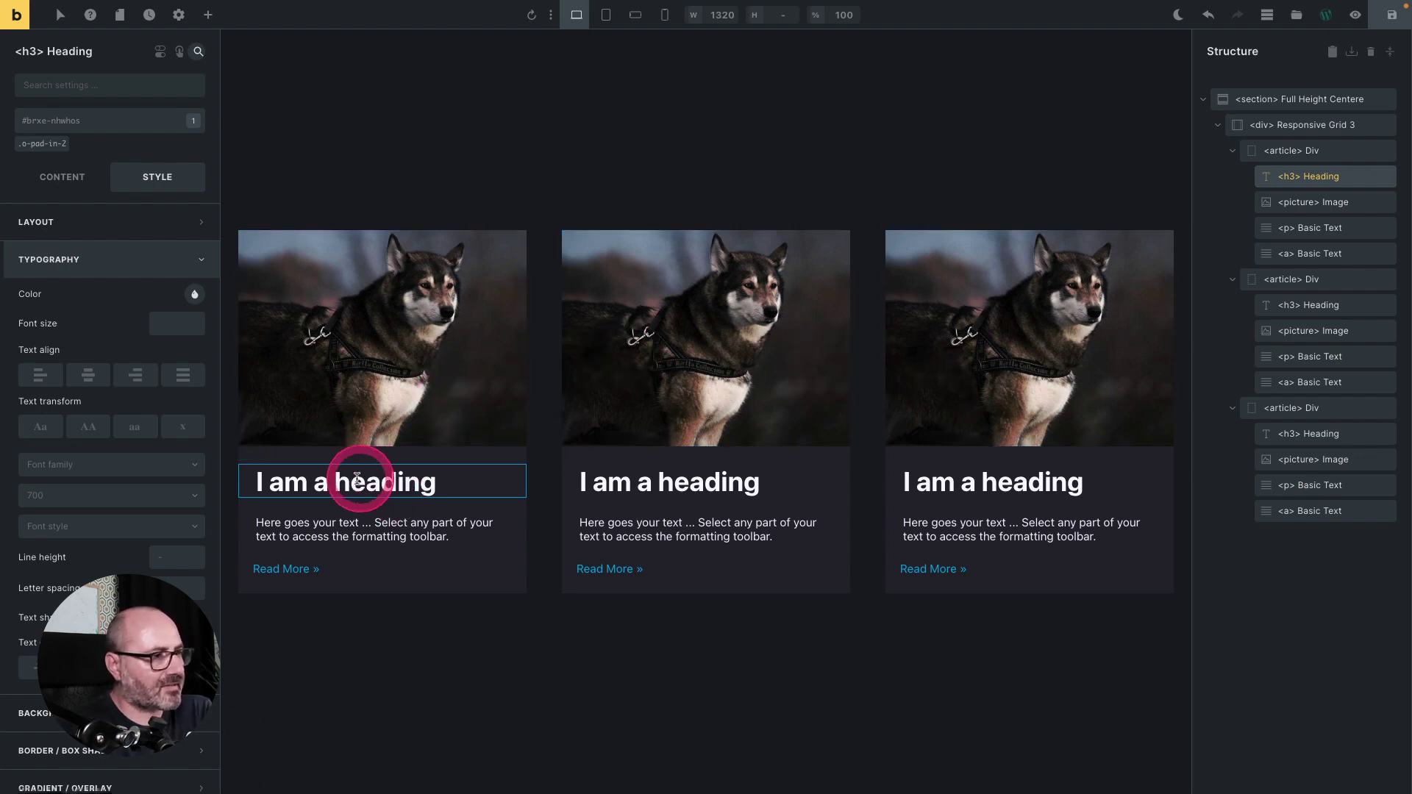
{"action": "left_click", "coordinate": [167, 313]}
{"action": "left_click_drag", "start_coordinate": [168, 313], "coordinate": [434, 344]}
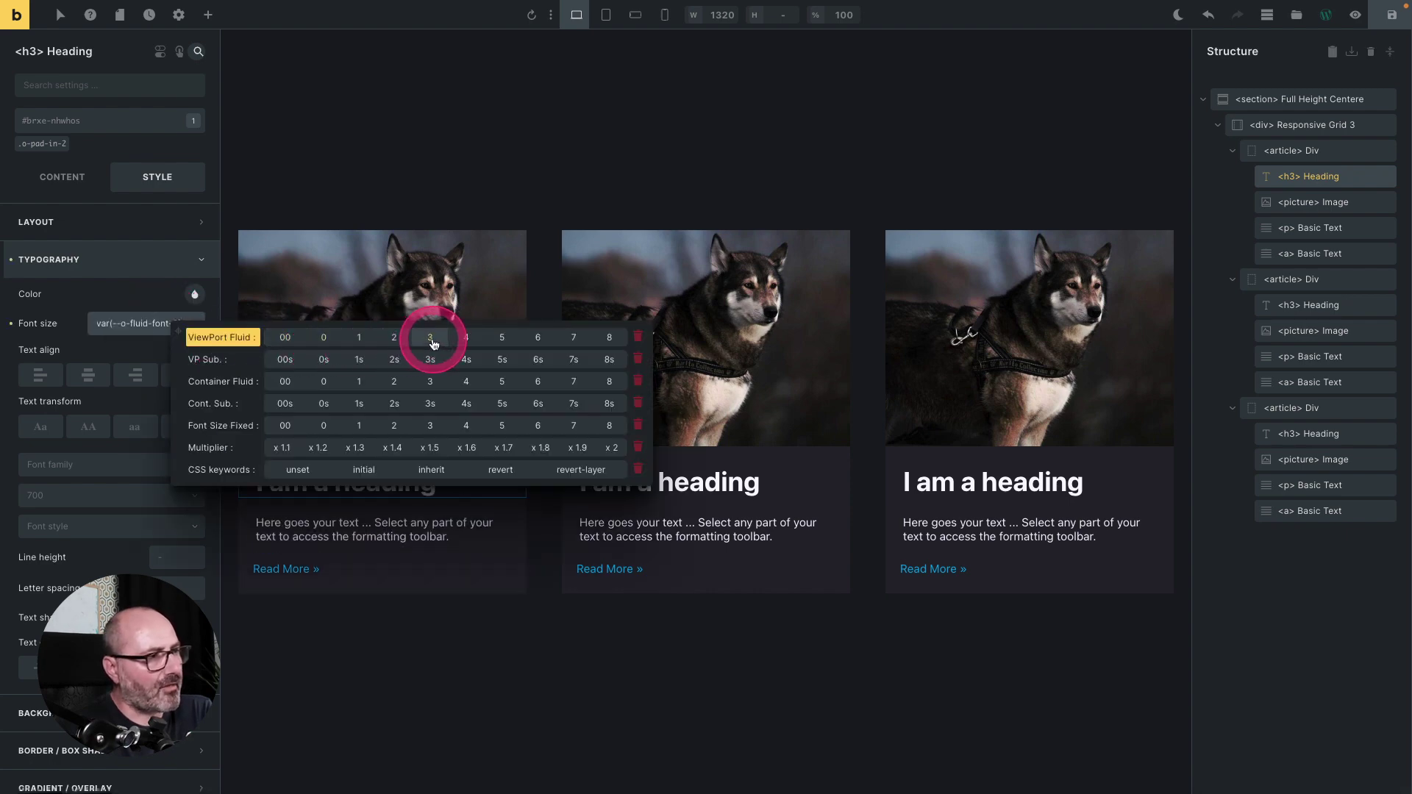
{"action": "left_click", "coordinate": [432, 342]}
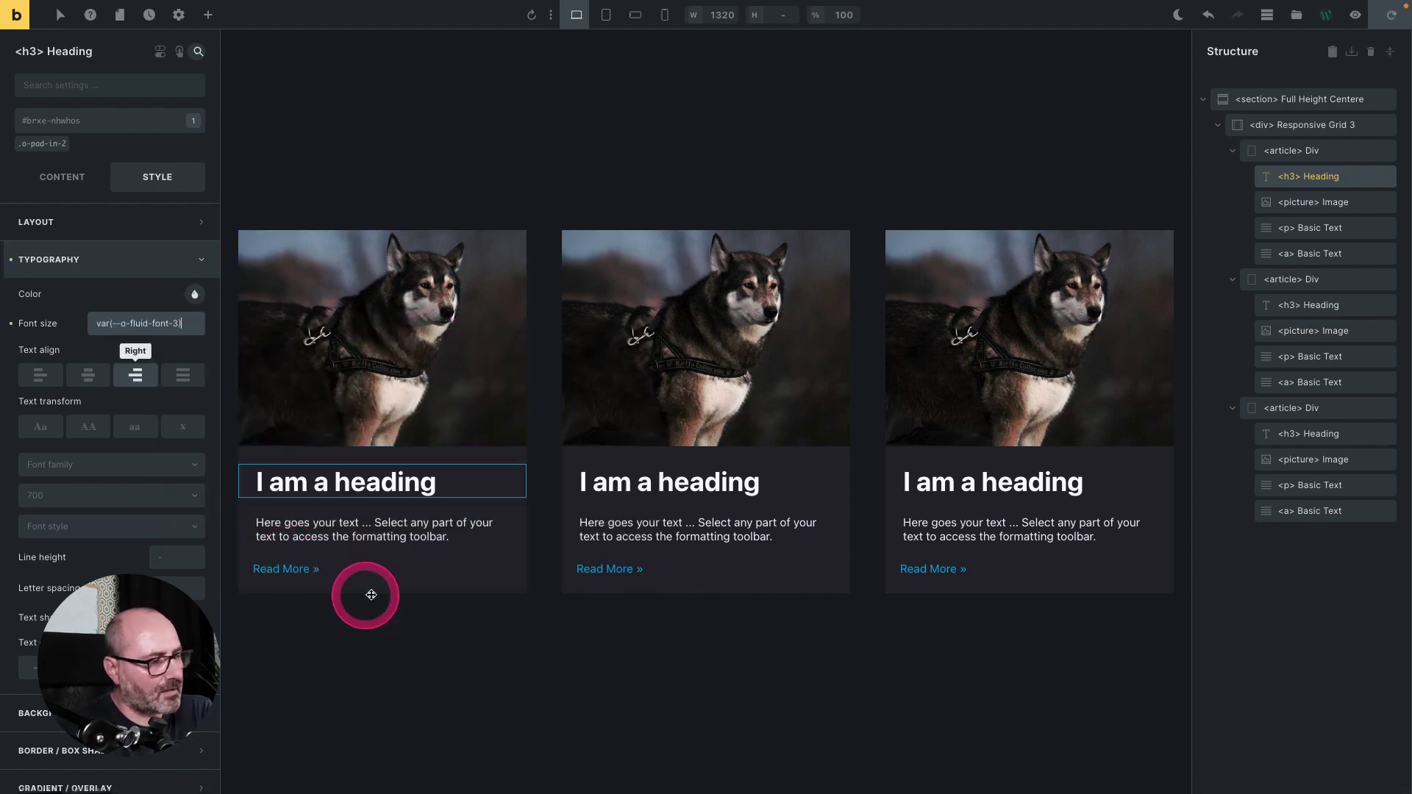
- Set the first card's paragraph font size to ViewPort Fluid 1 (var(--o-fluid-font-1))
{"action": "left_click", "coordinate": [371, 533]}
{"action": "left_click", "coordinate": [175, 323]}
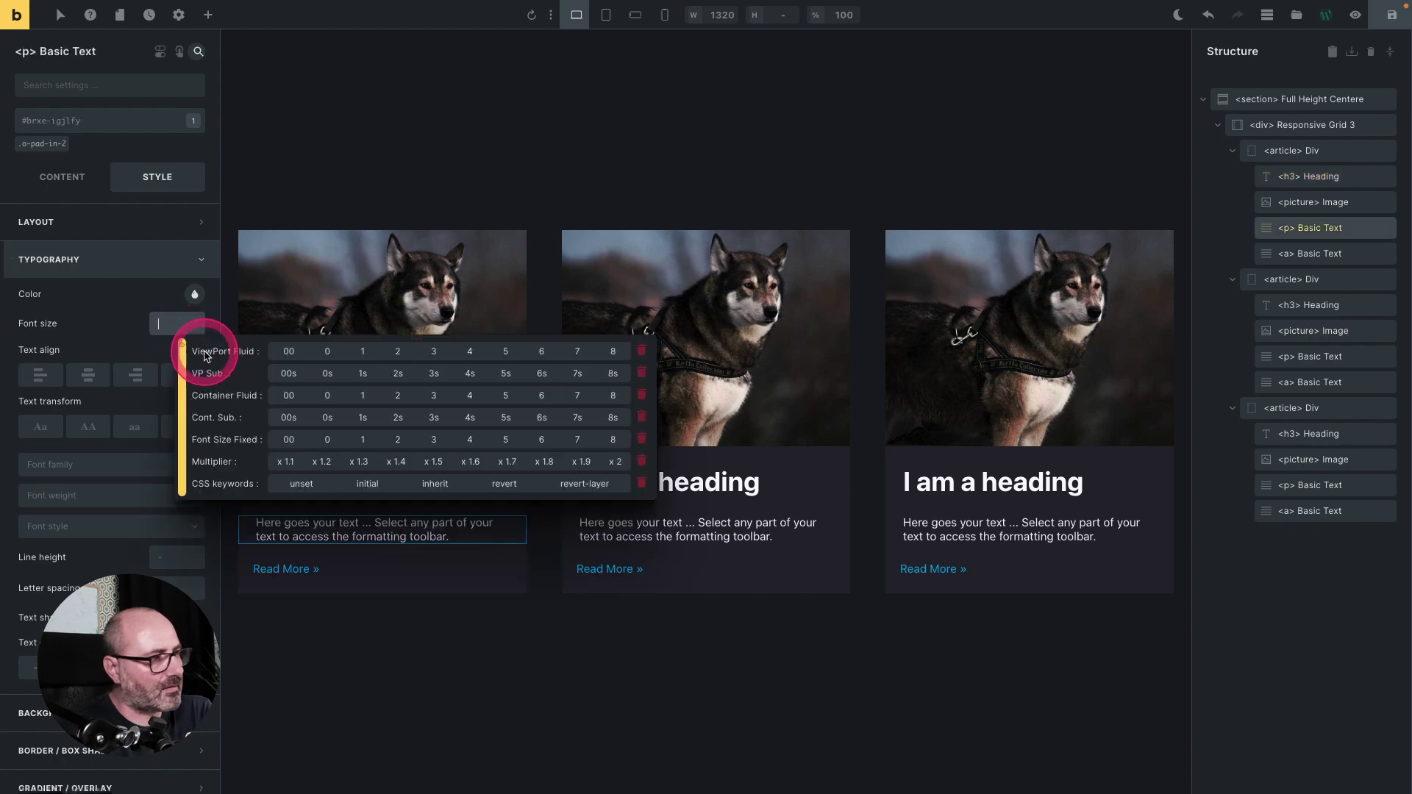
{"action": "left_click", "coordinate": [362, 351]}
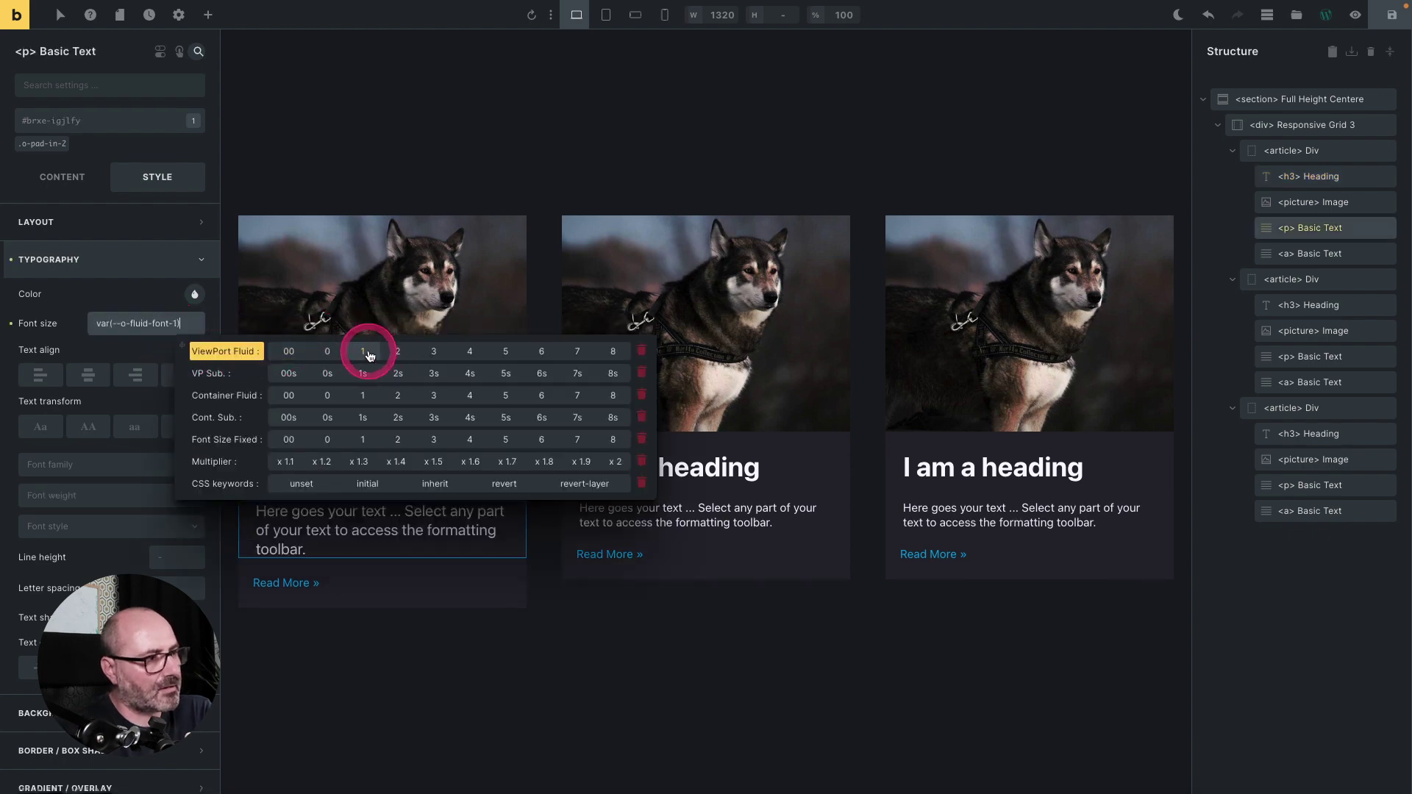
- Add the .o-stretch class to the Responsive Grid 3 div and save the page
{"action": "left_click_drag", "start_coordinate": [997, 384], "coordinate": [724, 393]}
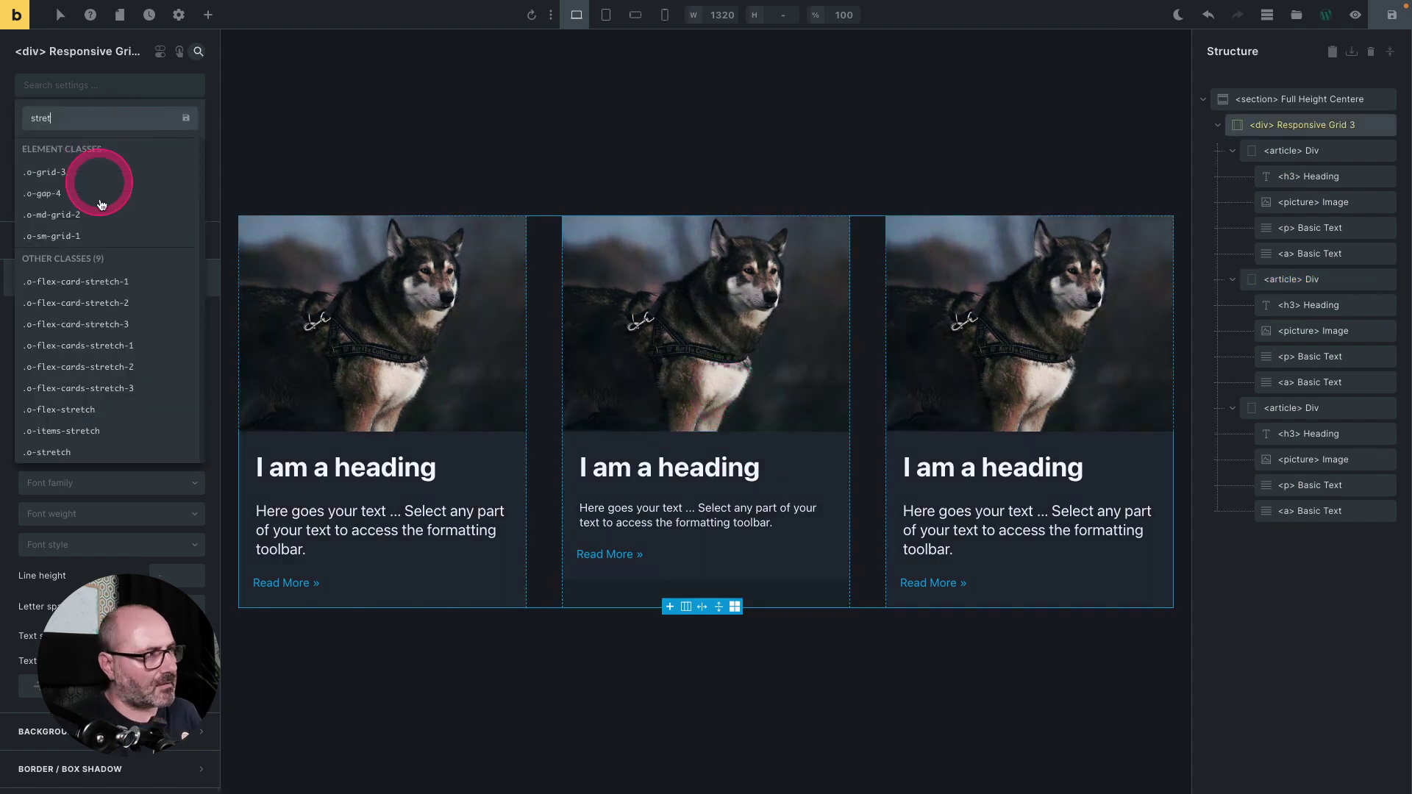
{"action": "left_click", "coordinate": [66, 452]}
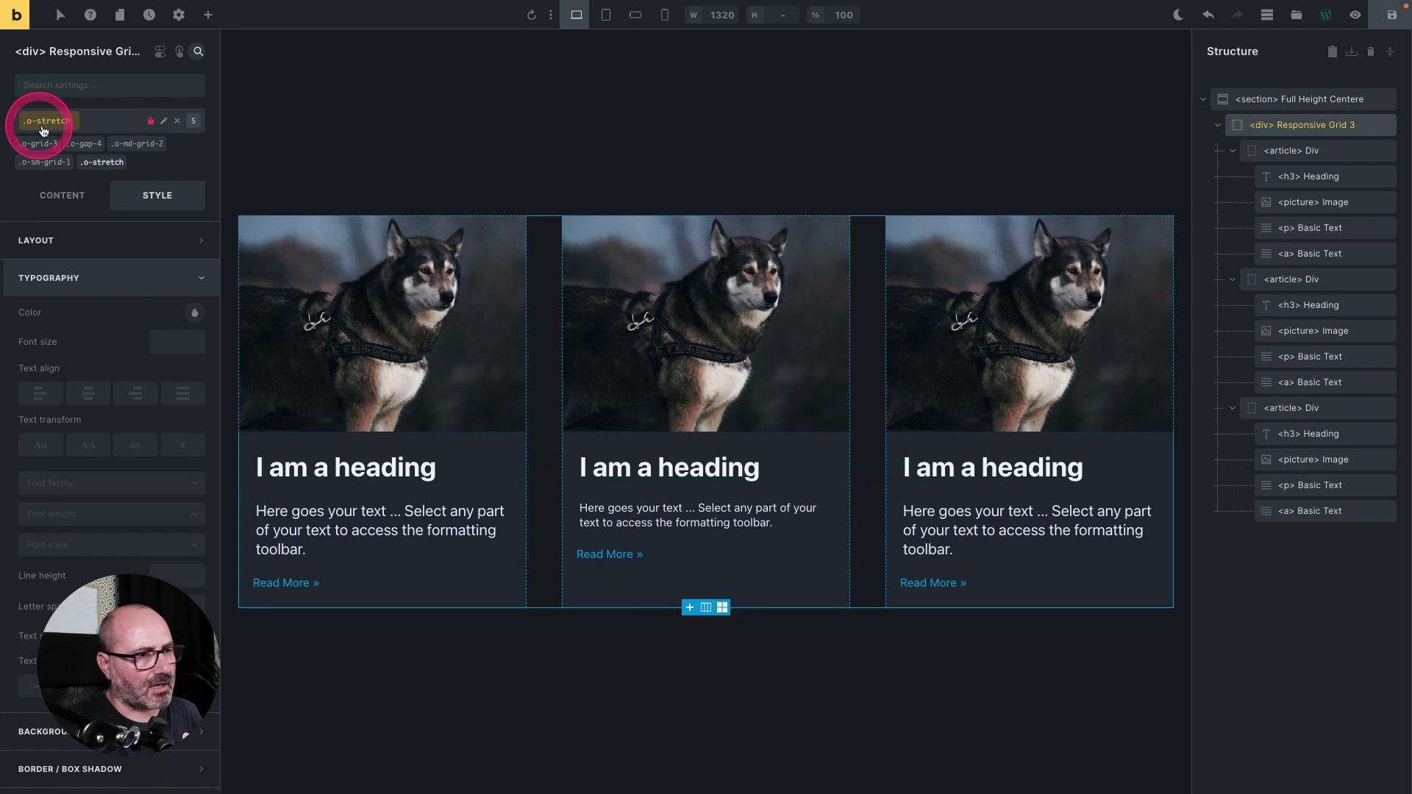
{"action": "key", "text": "ctrl+s"}
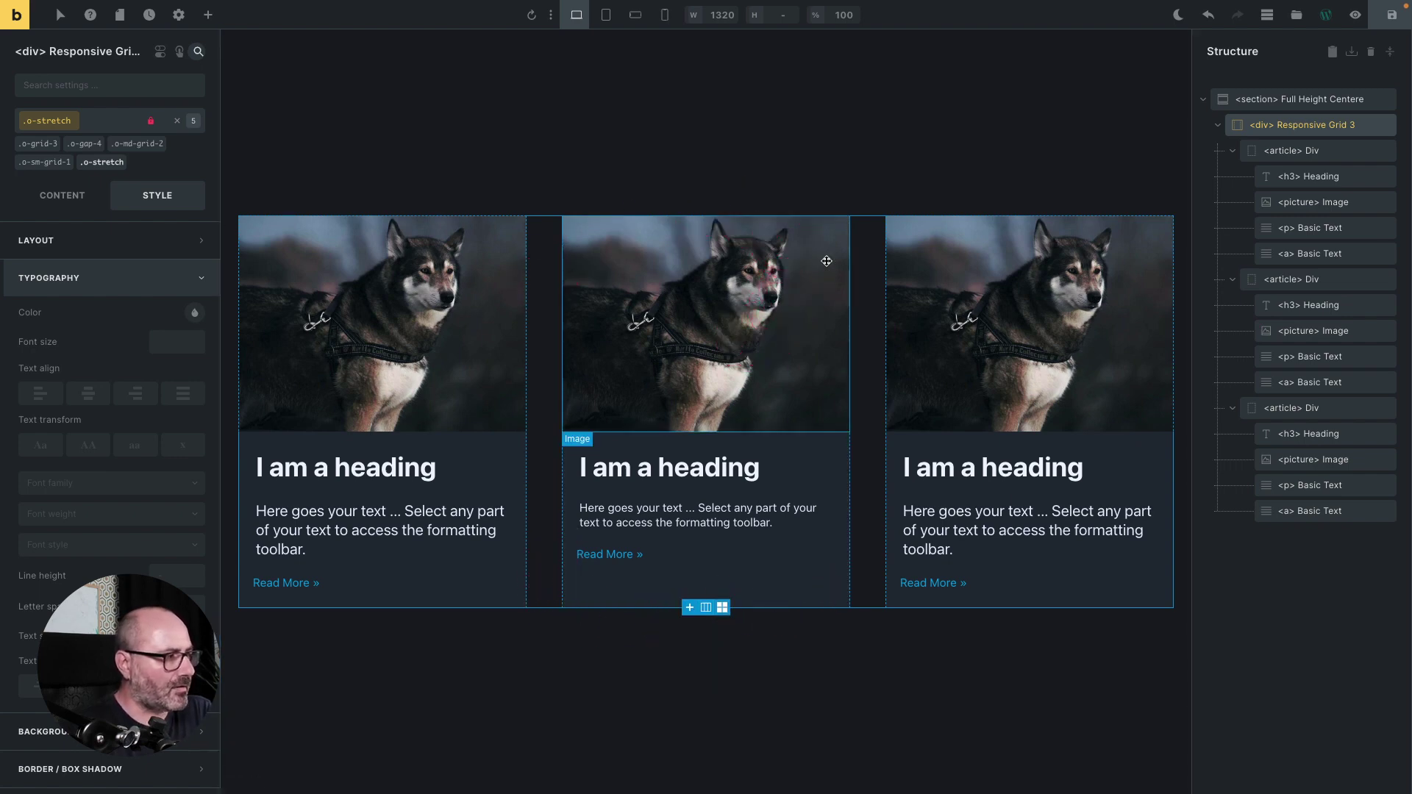
- Search 'contain' and give the middle card's article the .o-container-inline-size class
{"action": "left_click_drag", "start_coordinate": [827, 262], "coordinate": [1298, 276]}
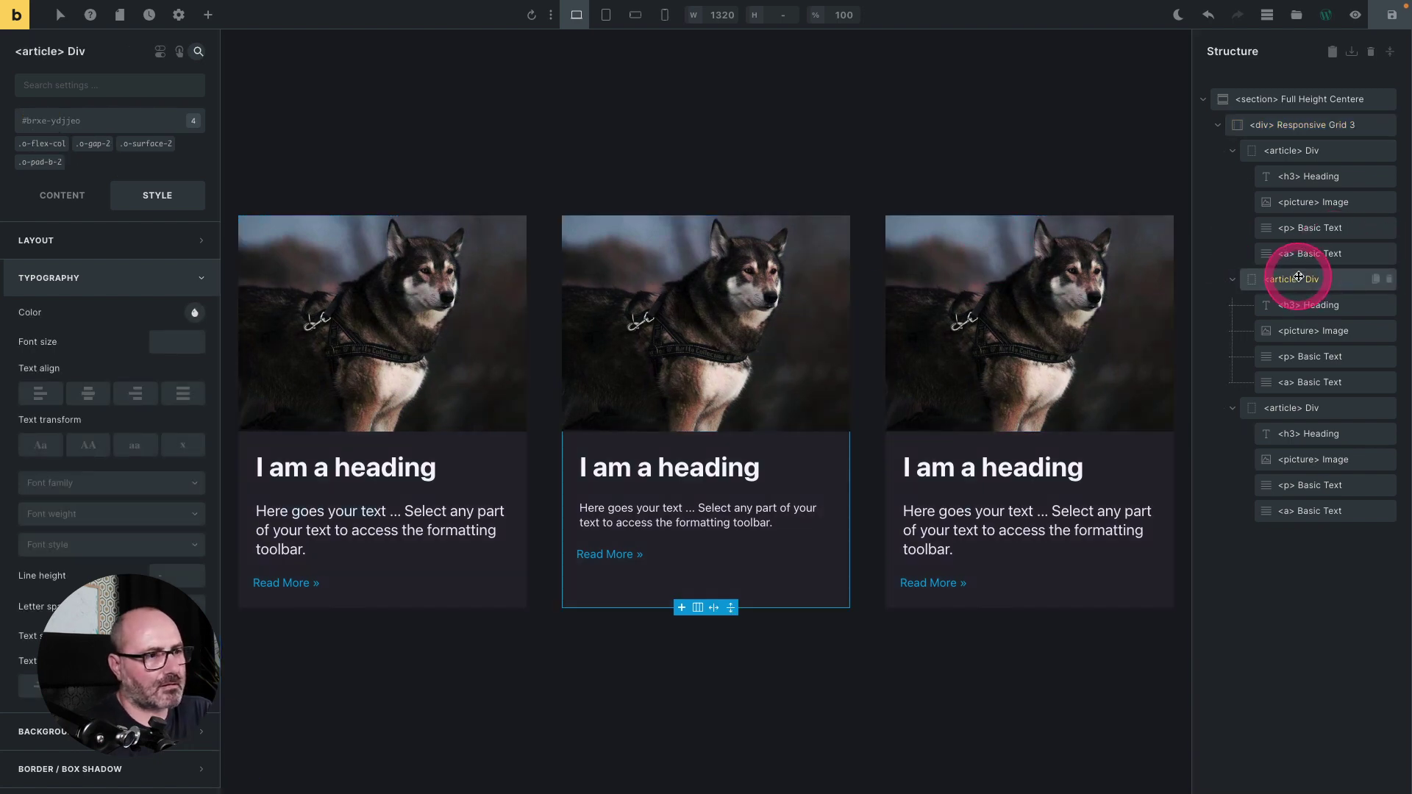
{"action": "left_click", "coordinate": [114, 123]}
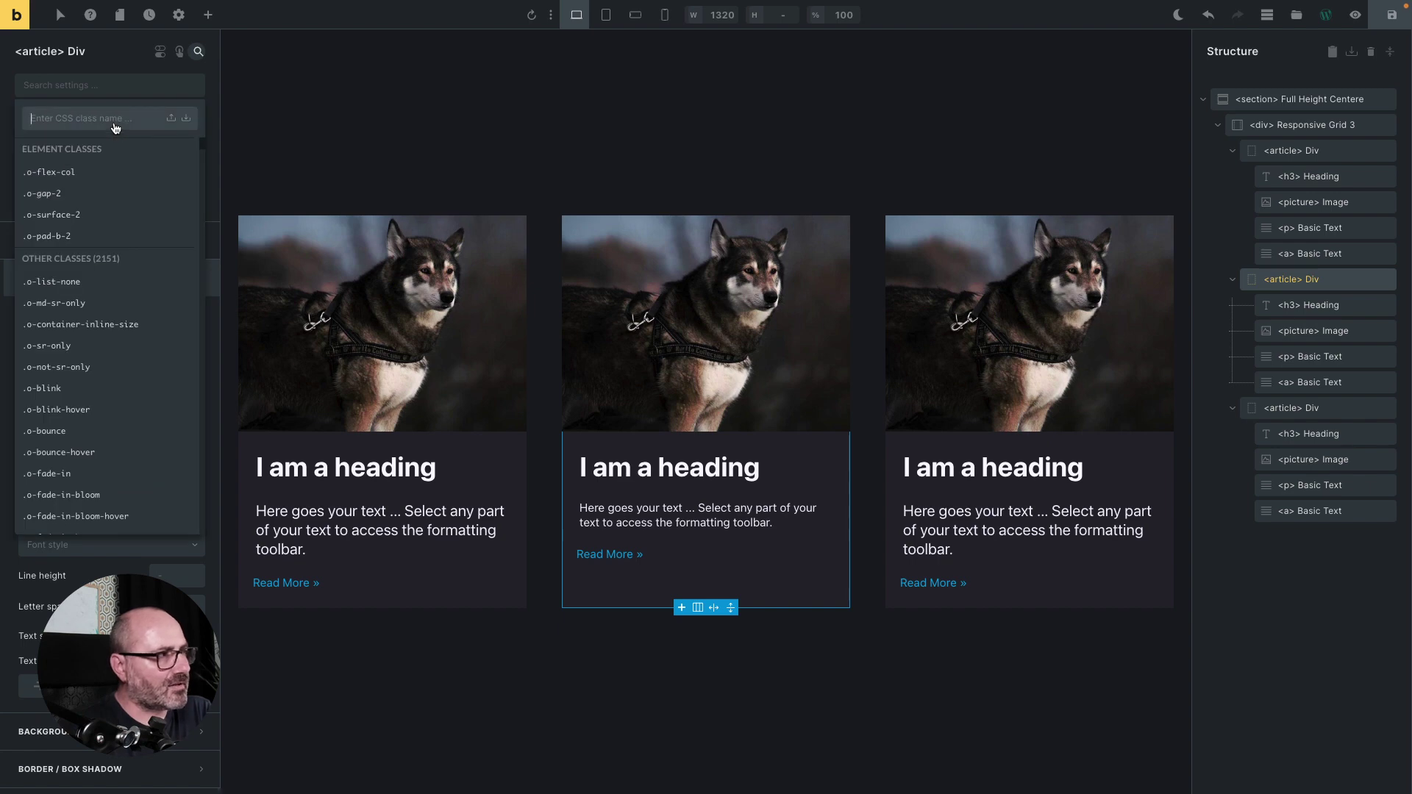
{"action": "type", "text": "contain"}
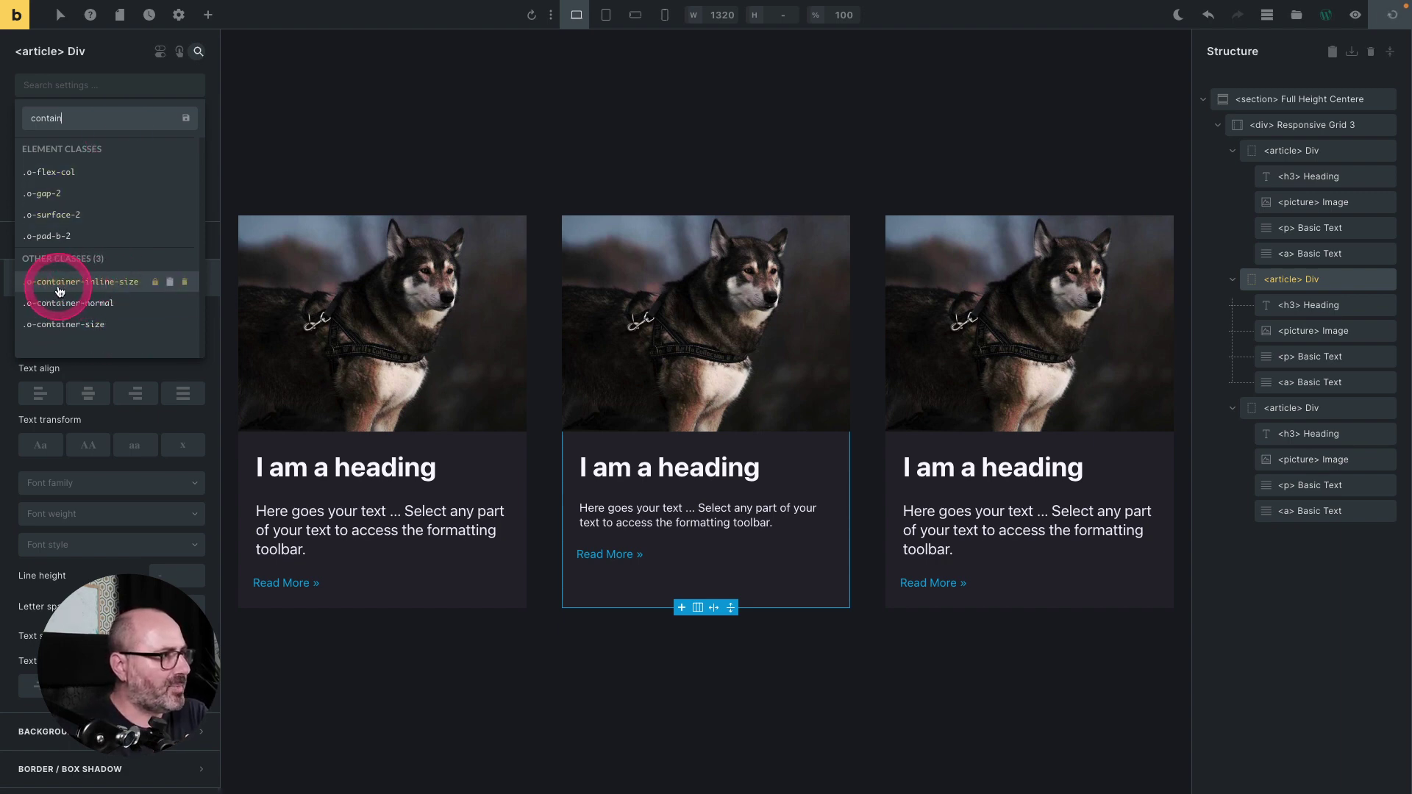
{"action": "left_click_drag", "start_coordinate": [61, 290], "coordinate": [94, 311]}
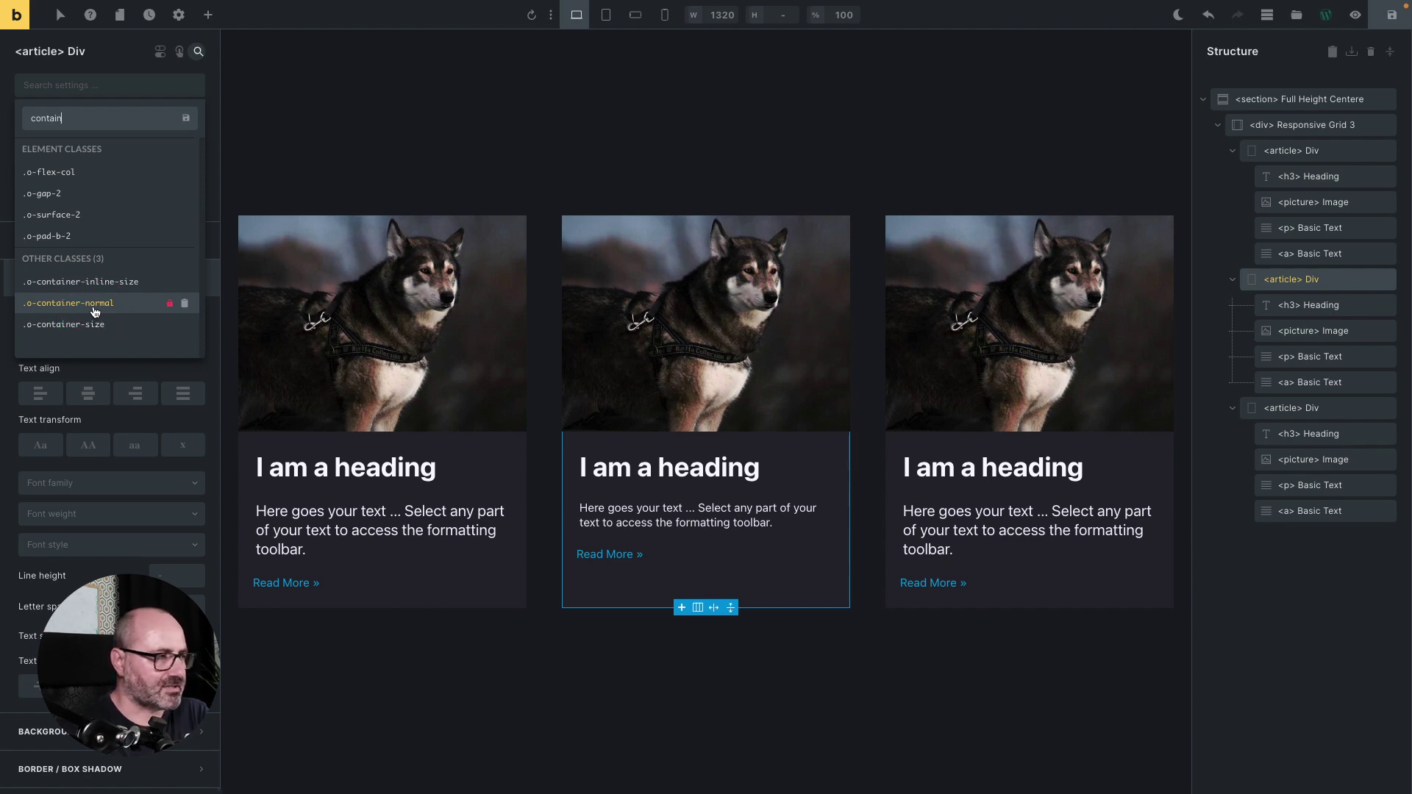
{"action": "left_click", "coordinate": [92, 288]}
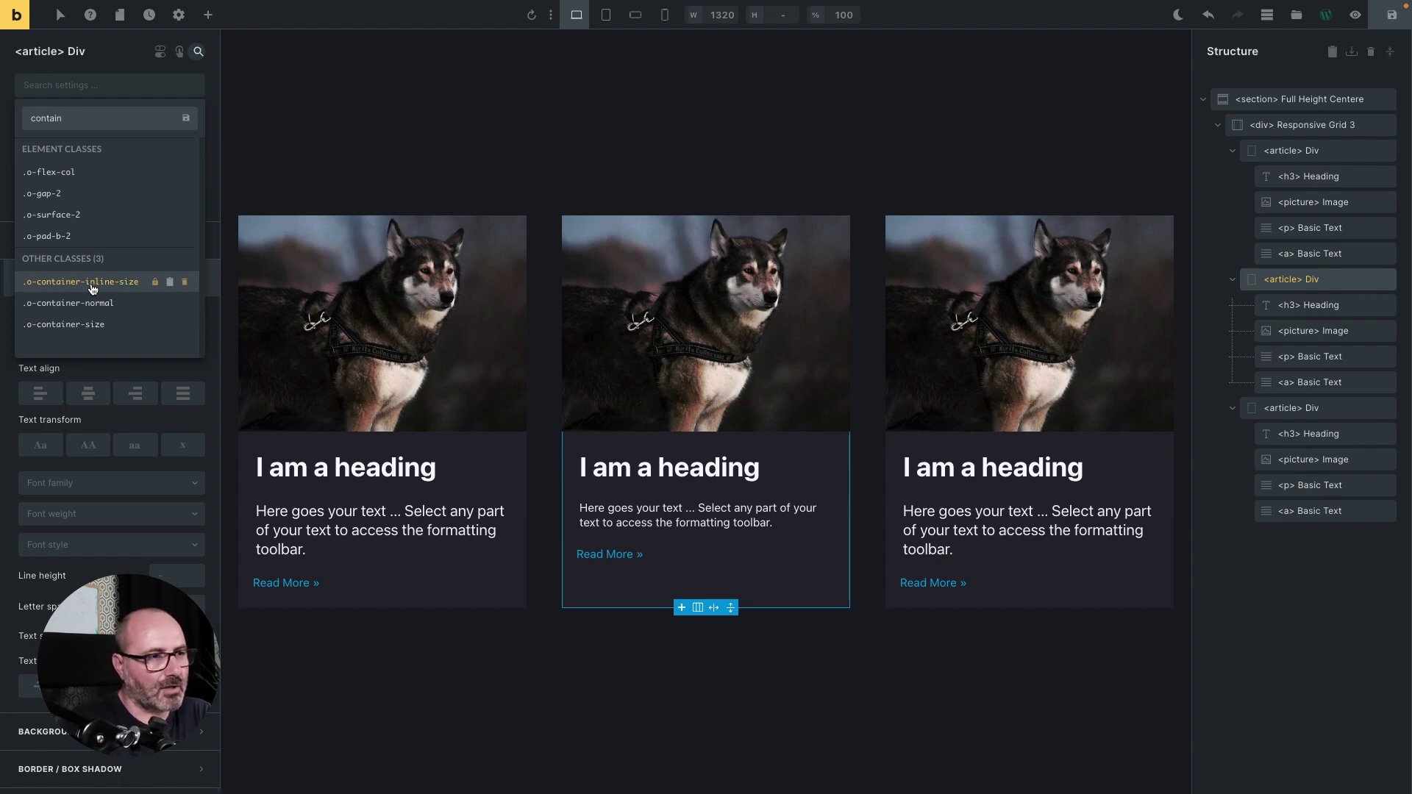
{"action": "left_click", "coordinate": [66, 325]}
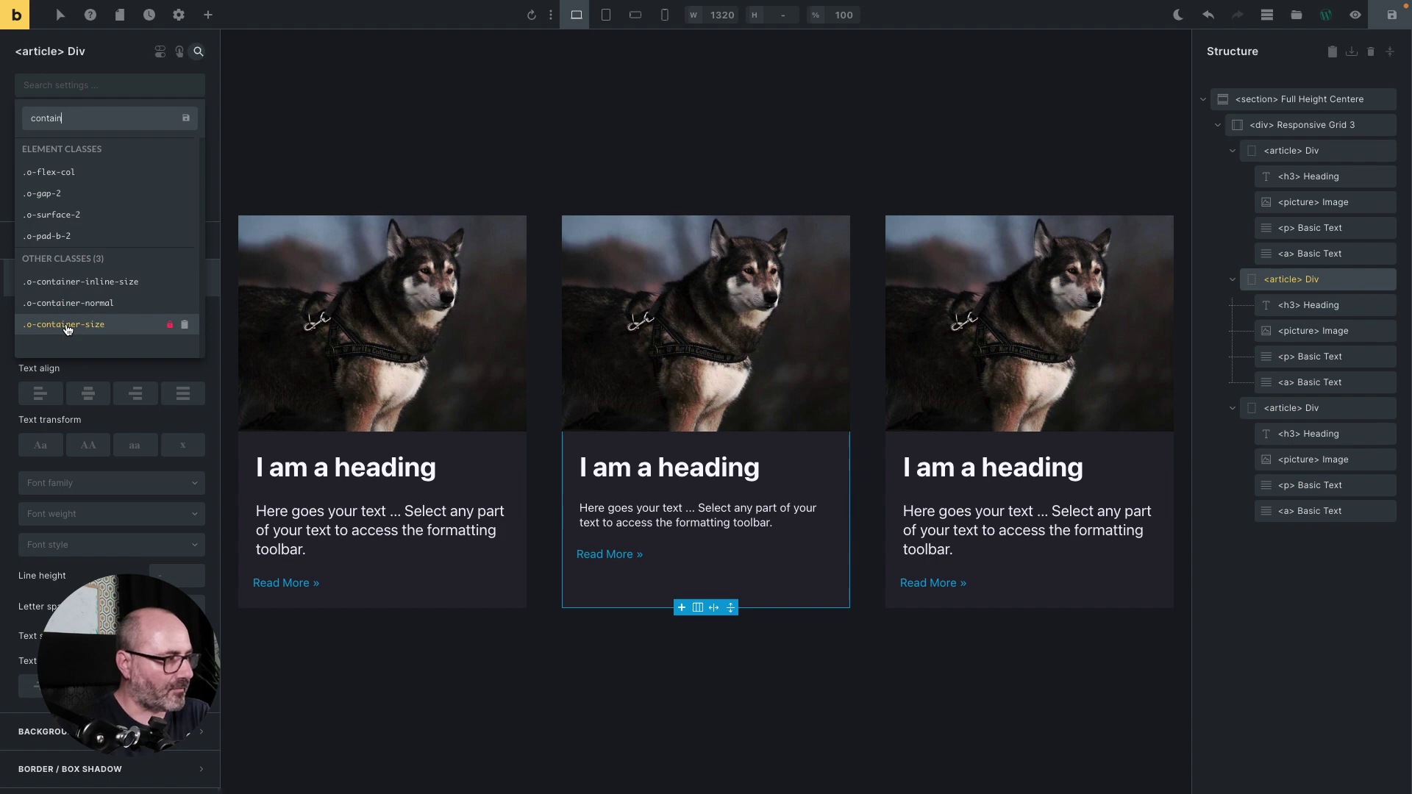
{"action": "left_click", "coordinate": [78, 284]}
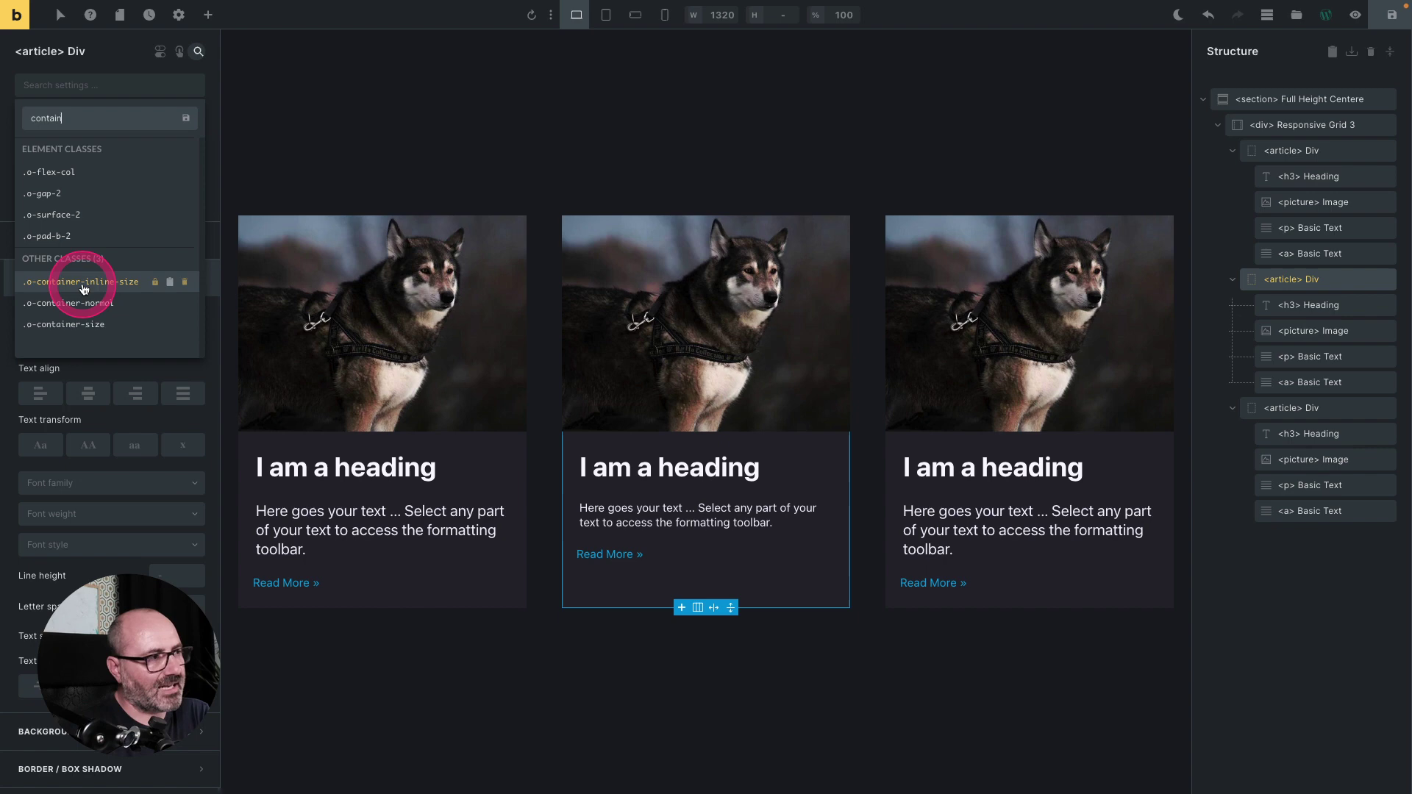
{"action": "left_click", "coordinate": [83, 283]}
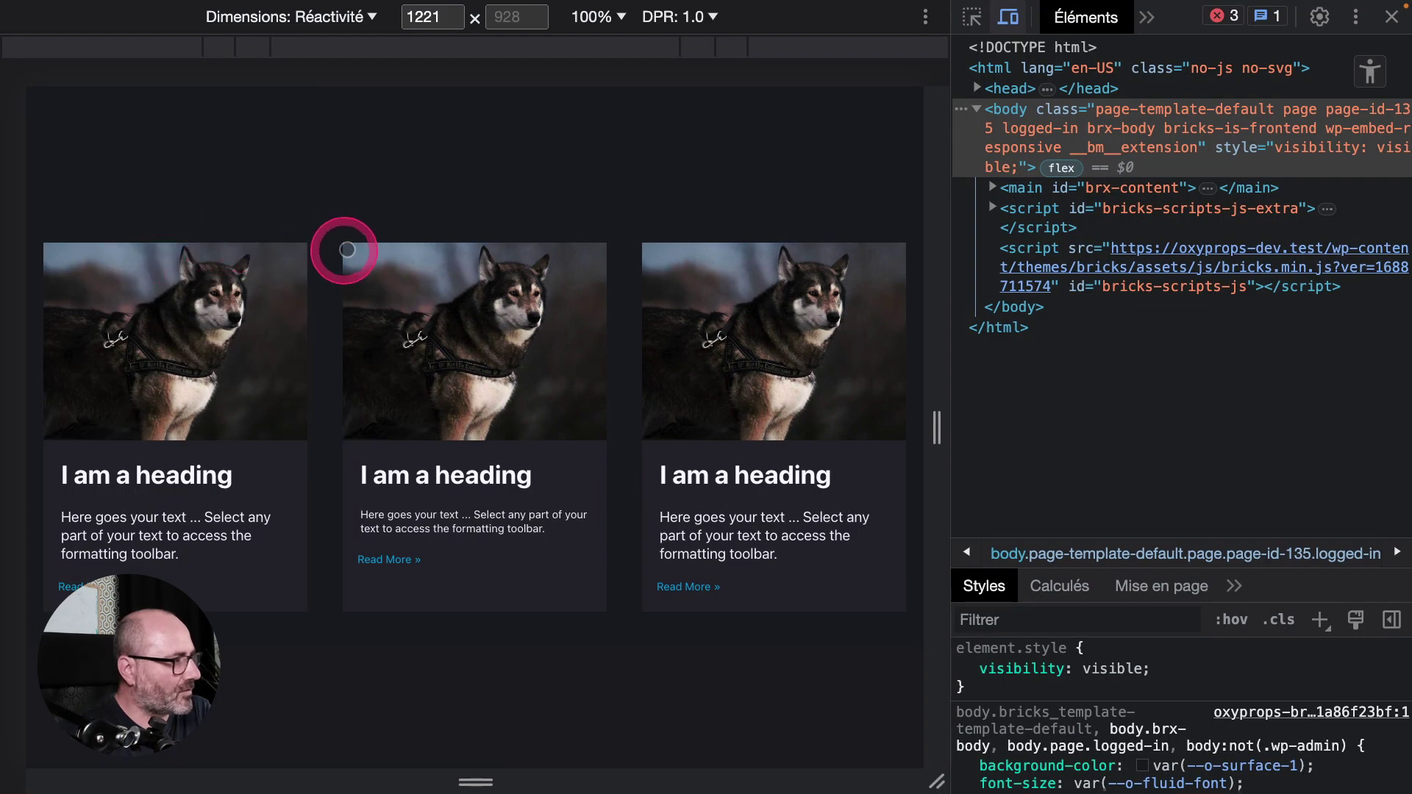
- In DevTools, inspect the middle article under main > section > grid div and confirm its container badge
{"action": "left_click", "coordinate": [993, 188]}
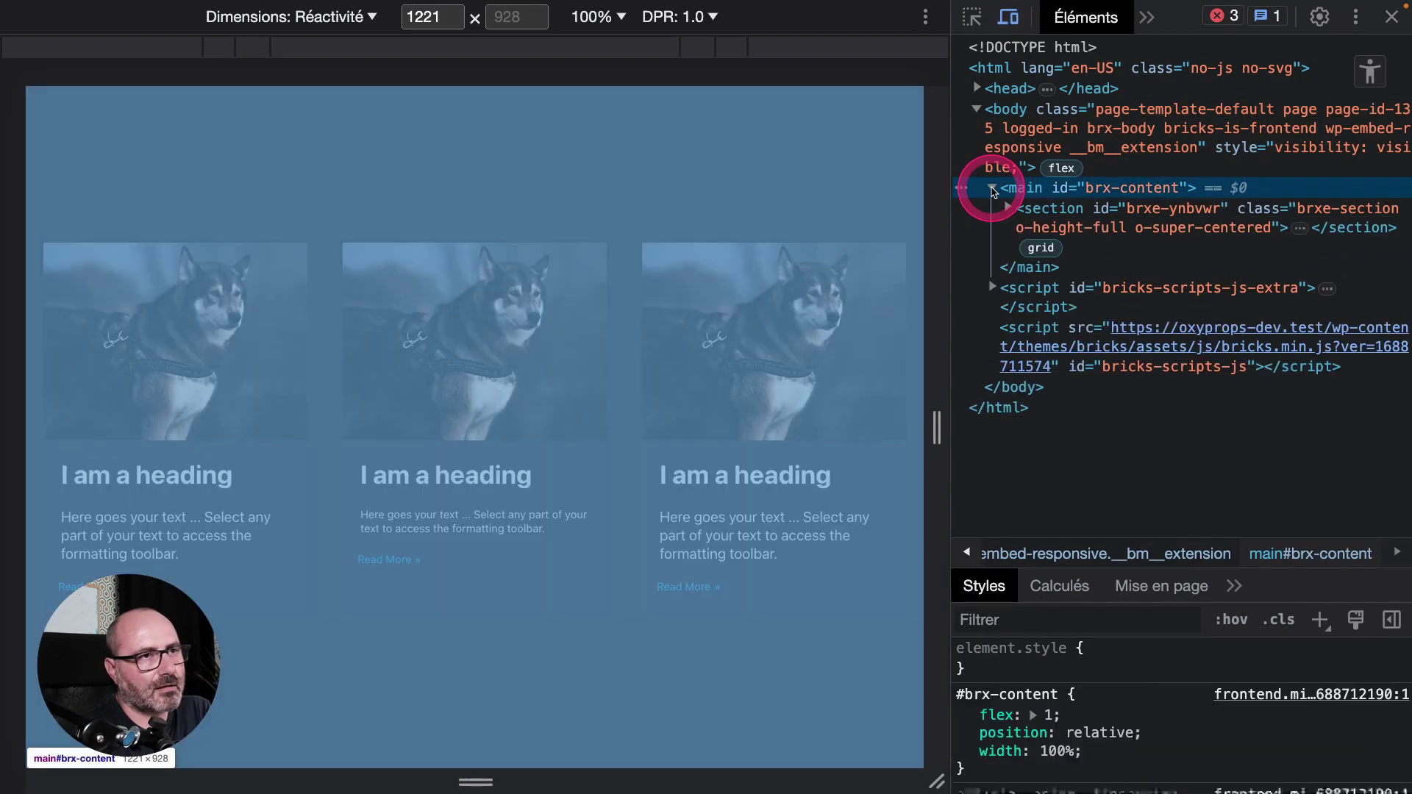
{"action": "left_click", "coordinate": [1003, 196]}
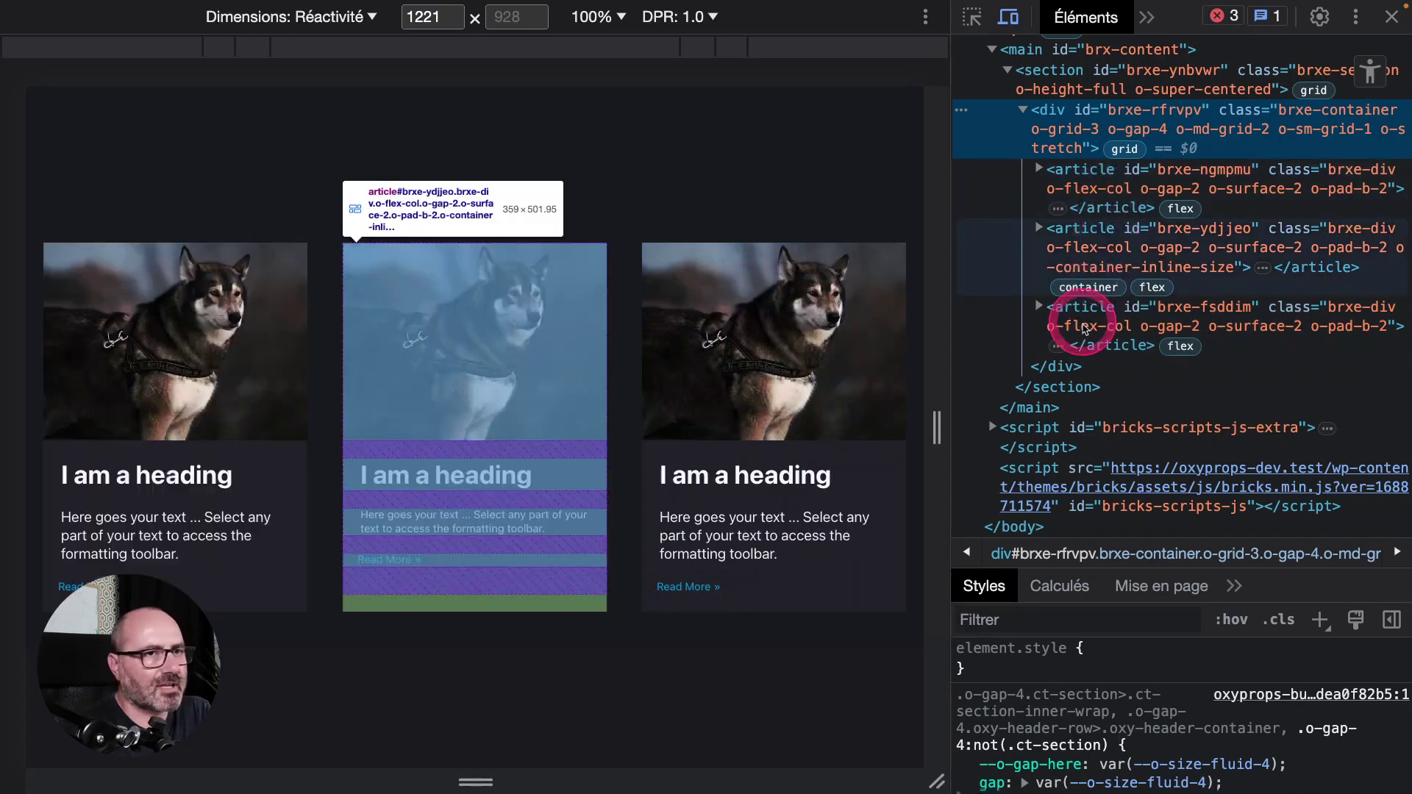
{"action": "left_click", "coordinate": [1081, 288]}
{"action": "left_click", "coordinate": [1082, 291]}
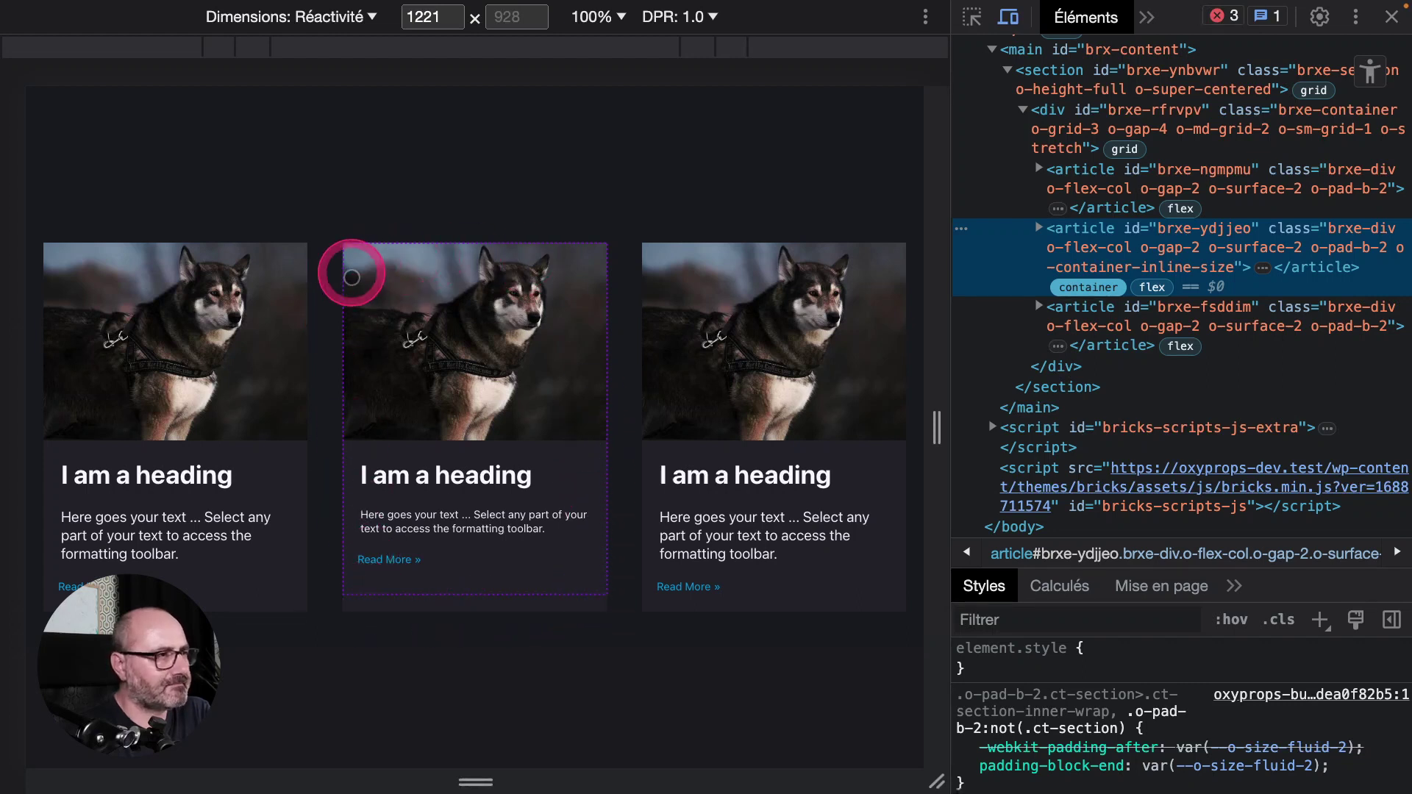
{"action": "left_click", "coordinate": [405, 569]}
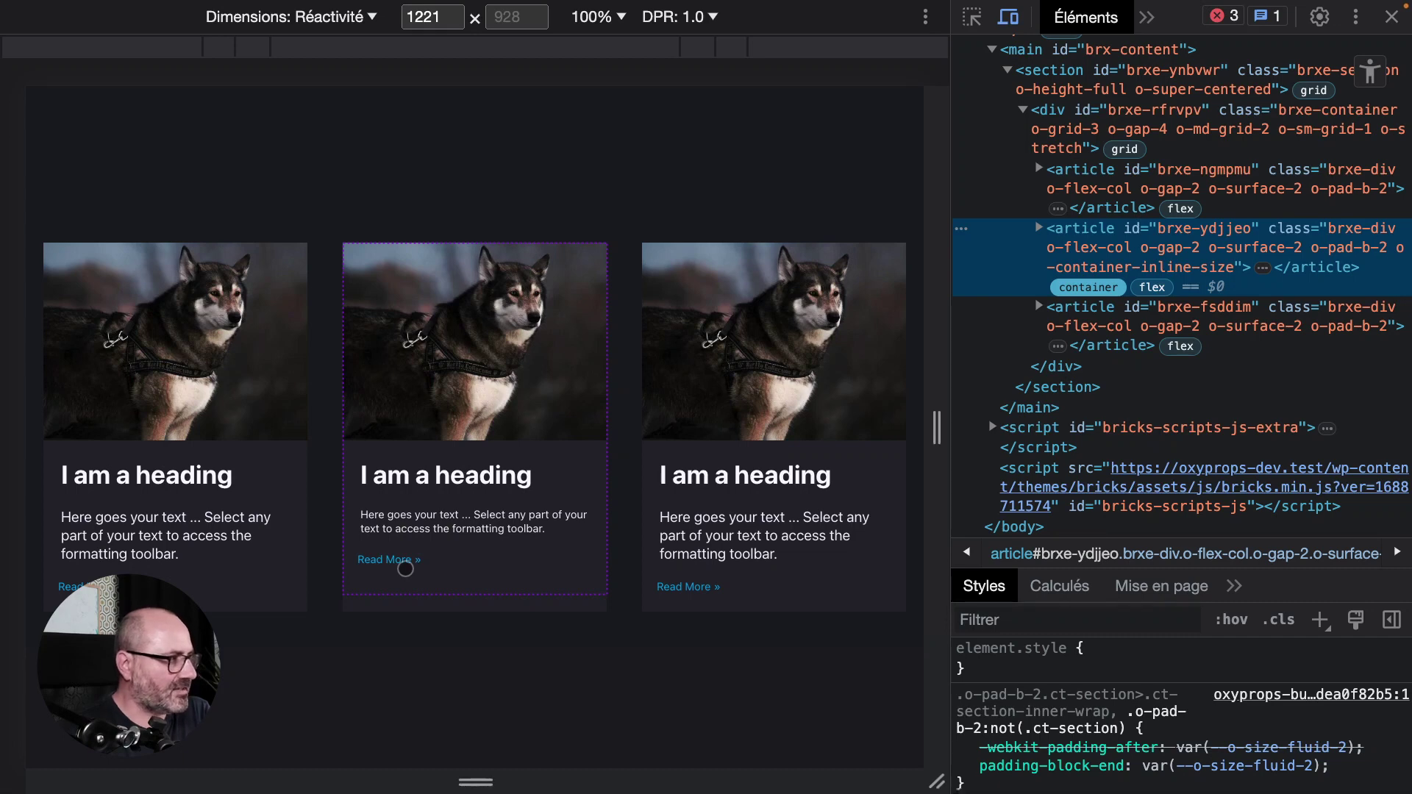
{"action": "left_click_drag", "start_coordinate": [405, 570], "coordinate": [1134, 277]}
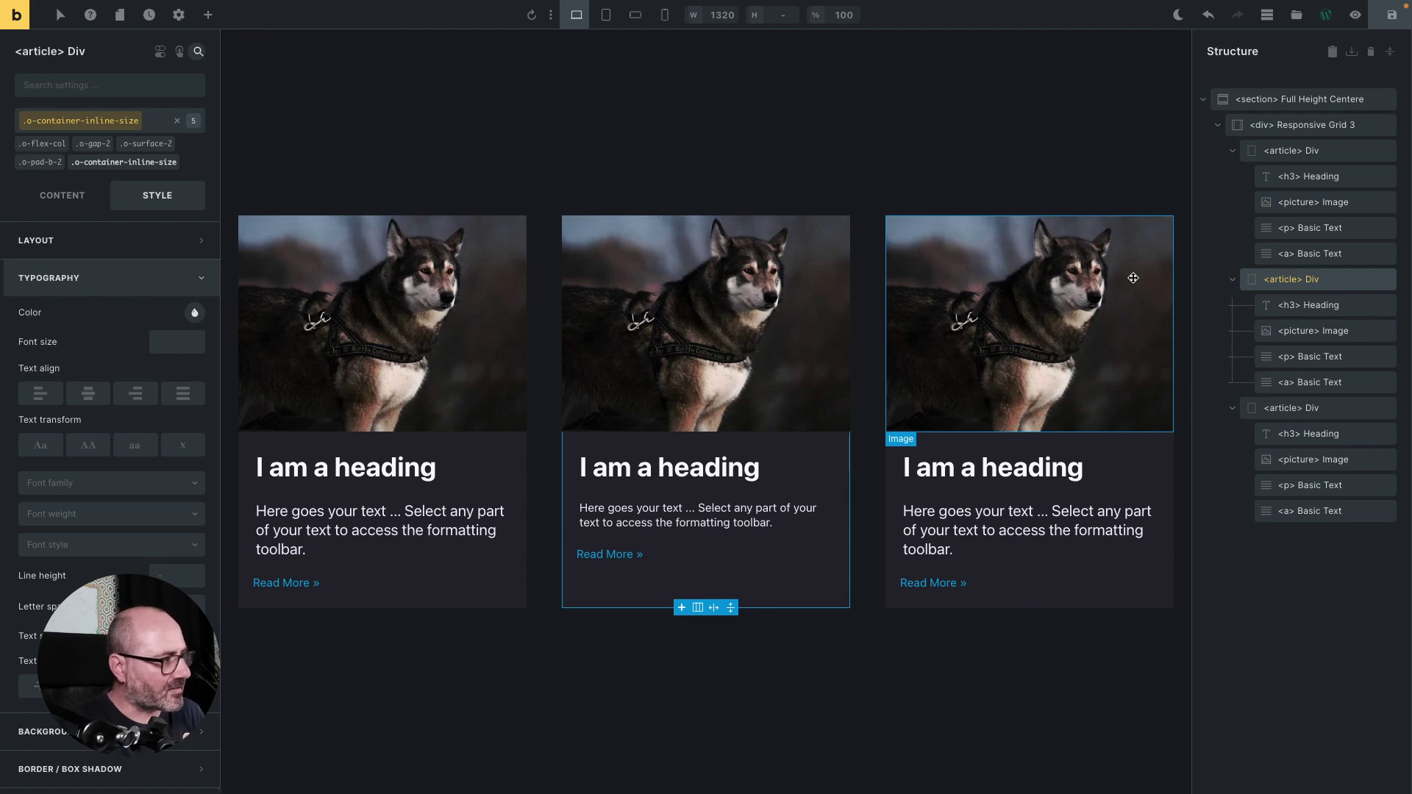
- Give the middle card's h3 heading a Container Fluid preset font size
{"action": "left_click_drag", "start_coordinate": [698, 470], "coordinate": [180, 332]}
{"action": "left_click", "coordinate": [180, 331]}
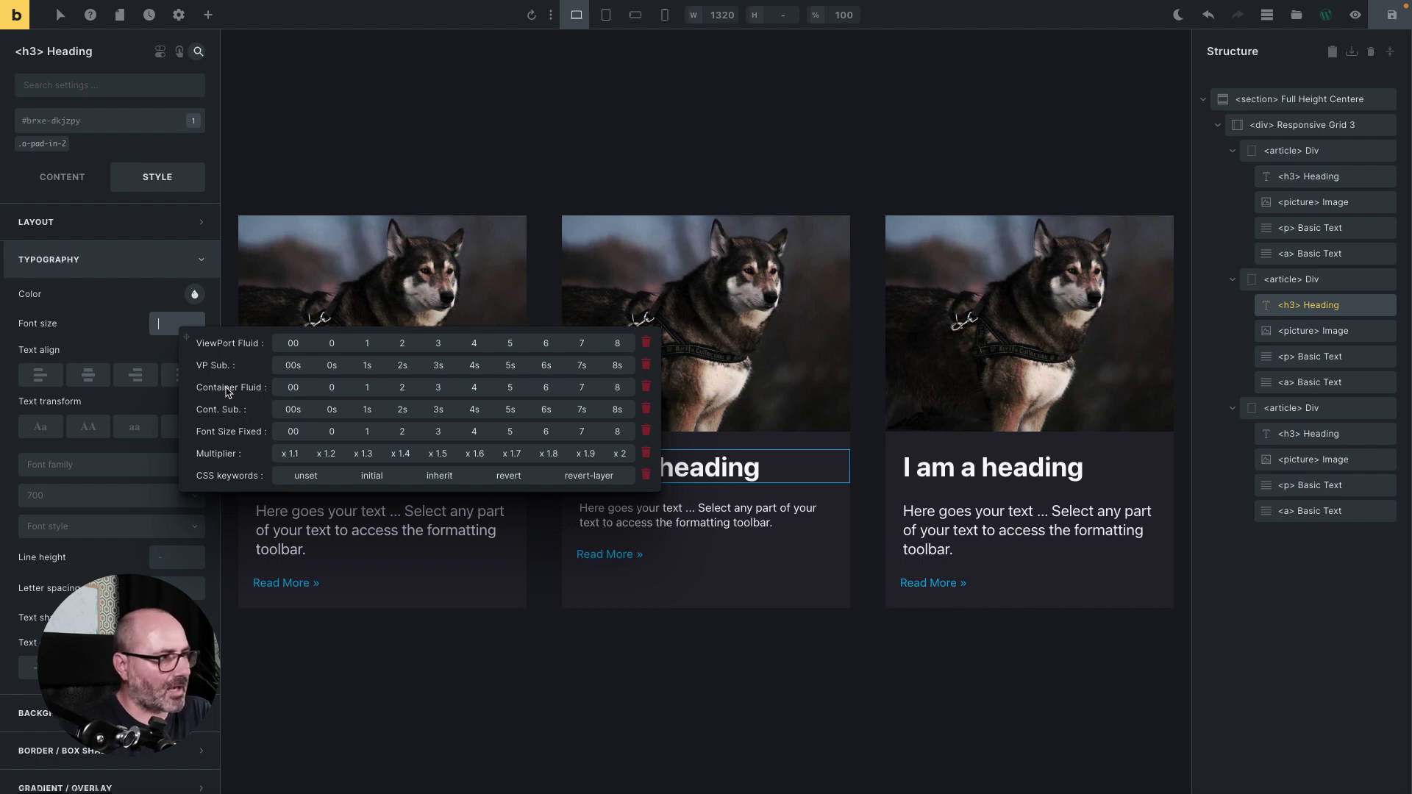
{"action": "left_click", "coordinate": [438, 387]}
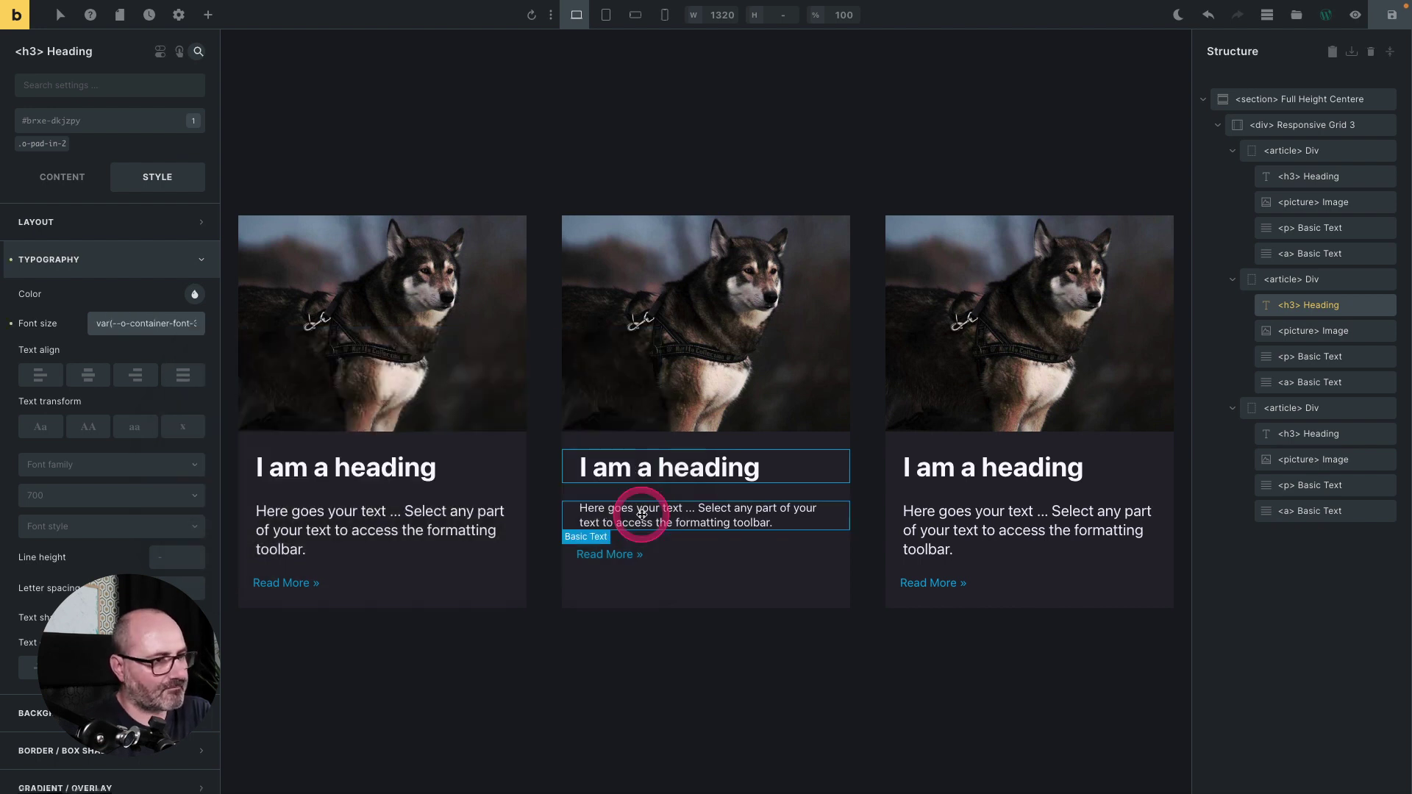
- Set the middle card's paragraph font size to var(--o-container-font-1)
{"action": "left_click", "coordinate": [641, 515]}
{"action": "left_click", "coordinate": [177, 323]}
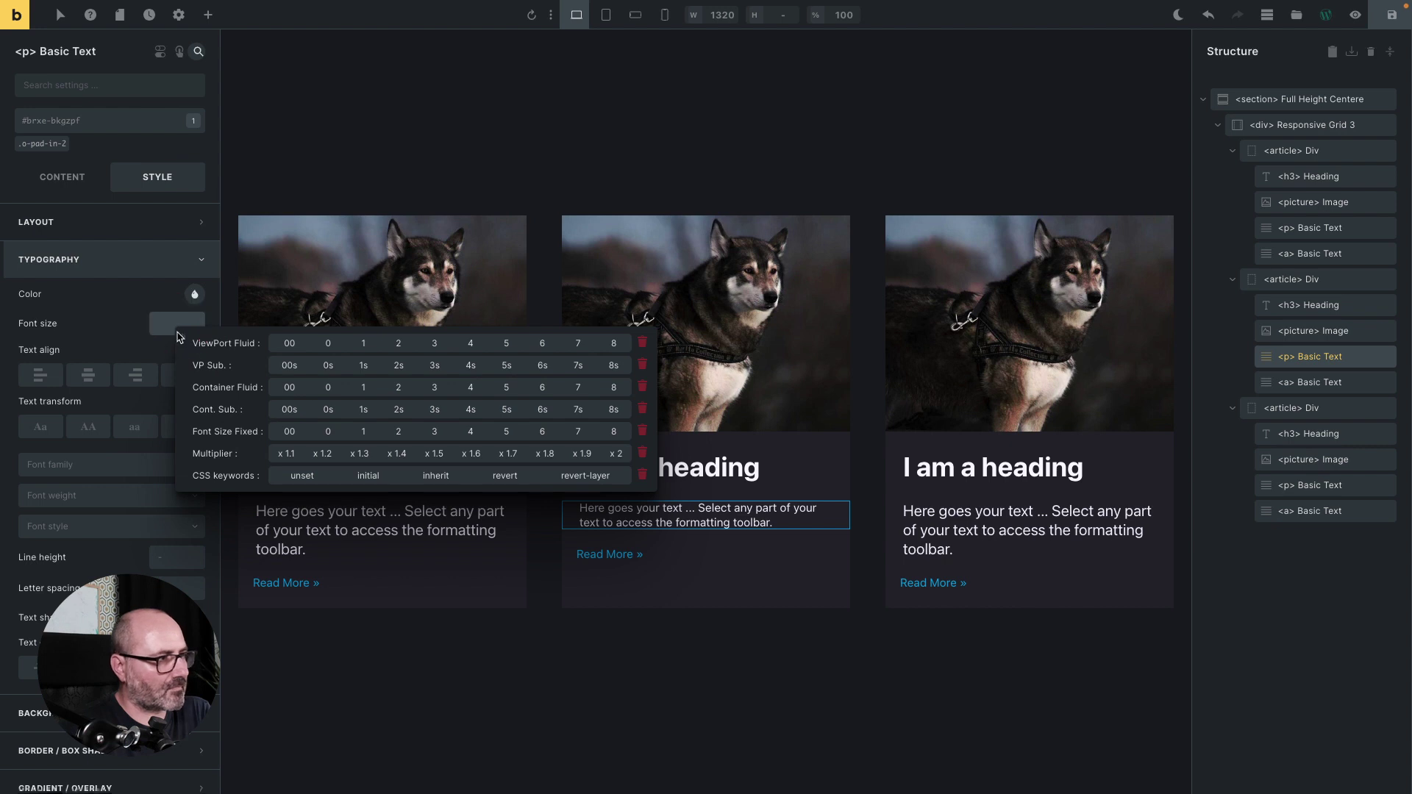
{"action": "left_click", "coordinate": [364, 389]}
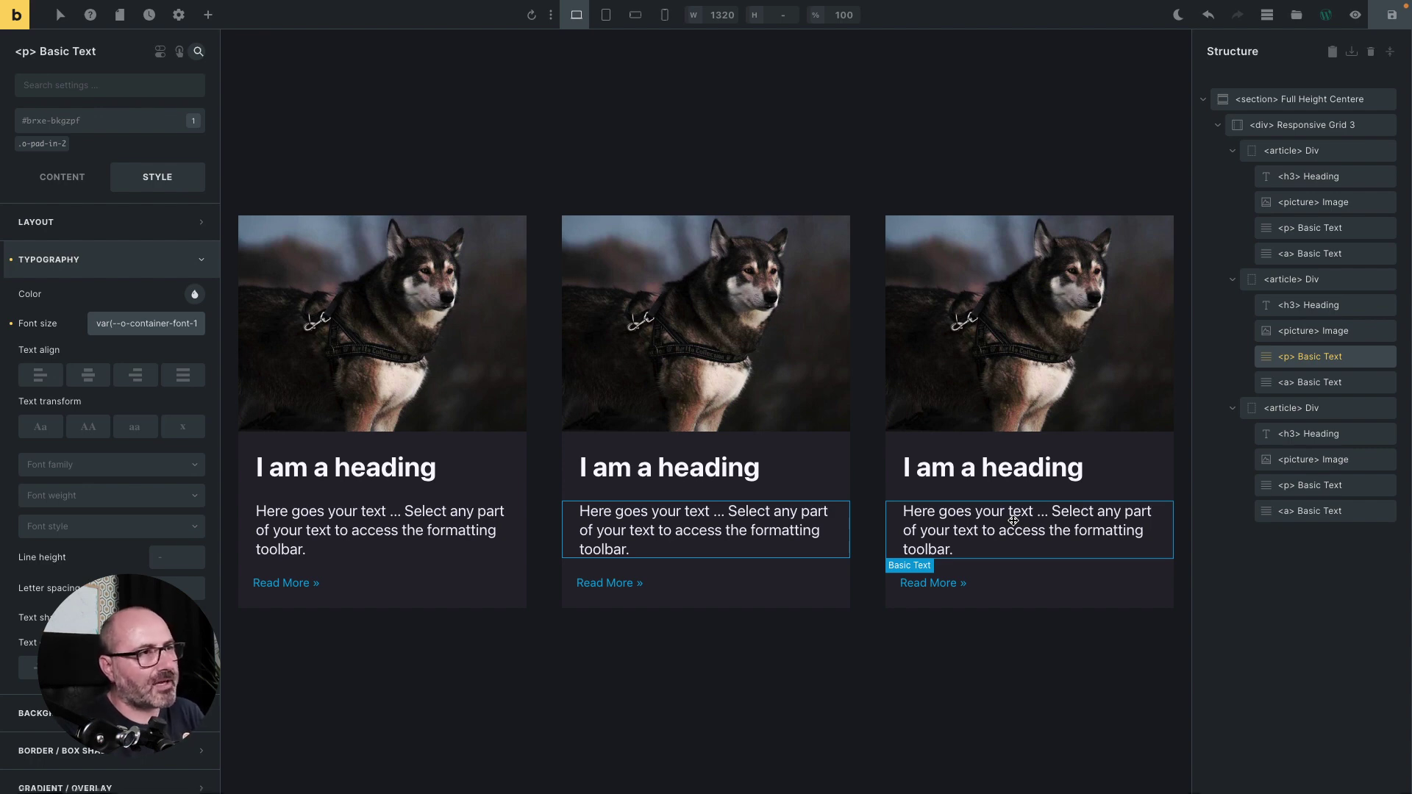
- Preview the cards at 990 px tablet portrait, where the middle card's heading and text shrink
{"action": "left_click", "coordinate": [607, 16]}
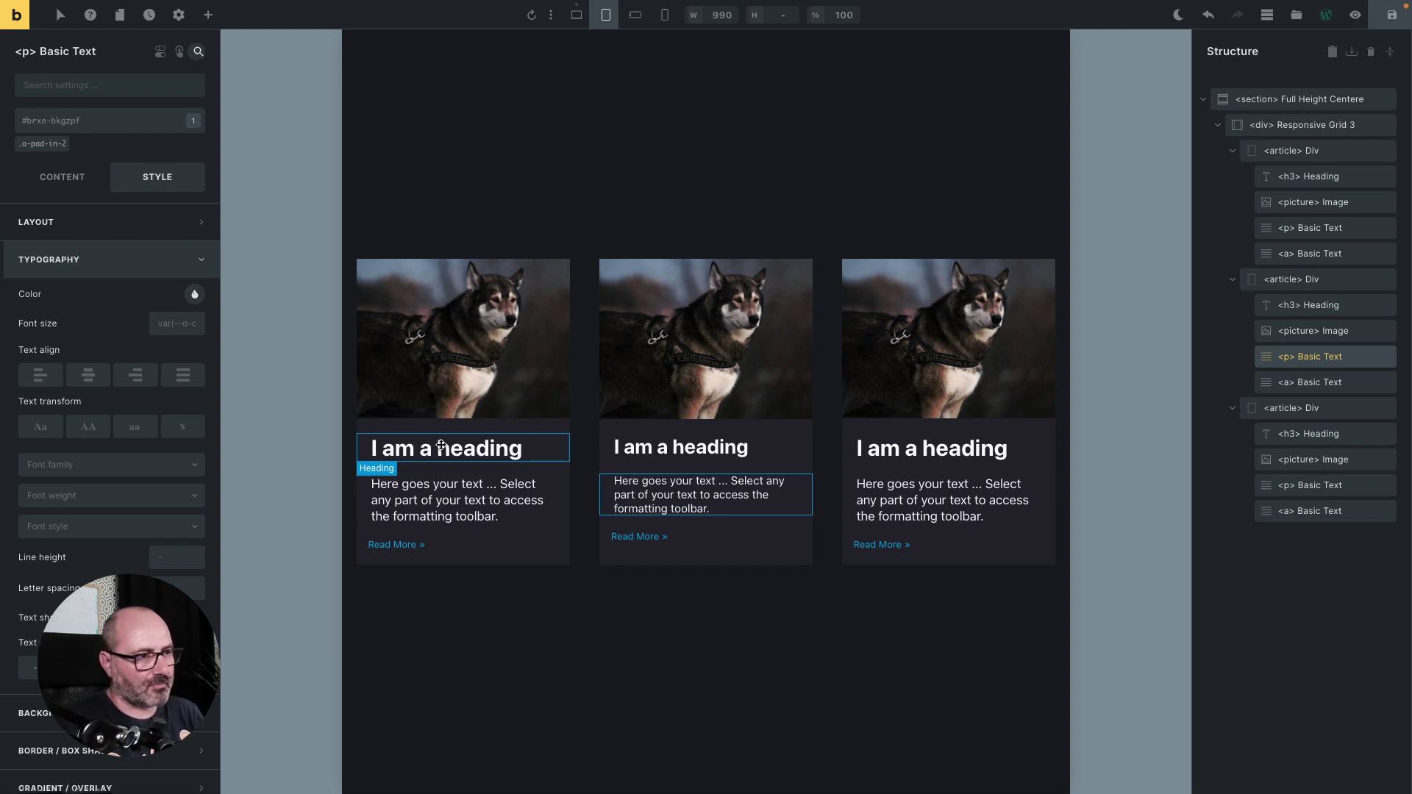
{"action": "left_click_drag", "start_coordinate": [646, 448], "coordinate": [679, 450]}
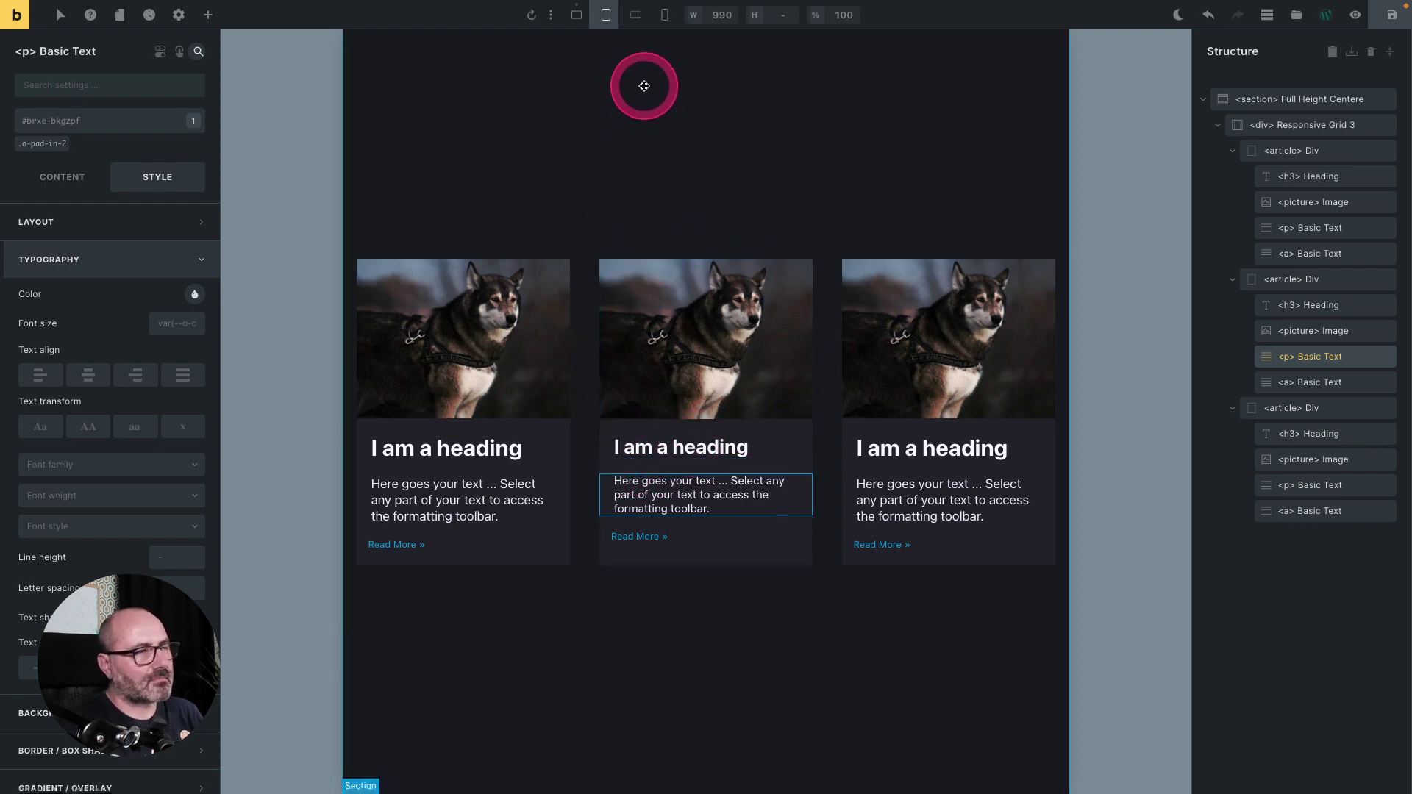
- Preview the cards at 766 px mobile landscape, where they wrap into two columns
{"action": "left_click", "coordinate": [637, 16]}
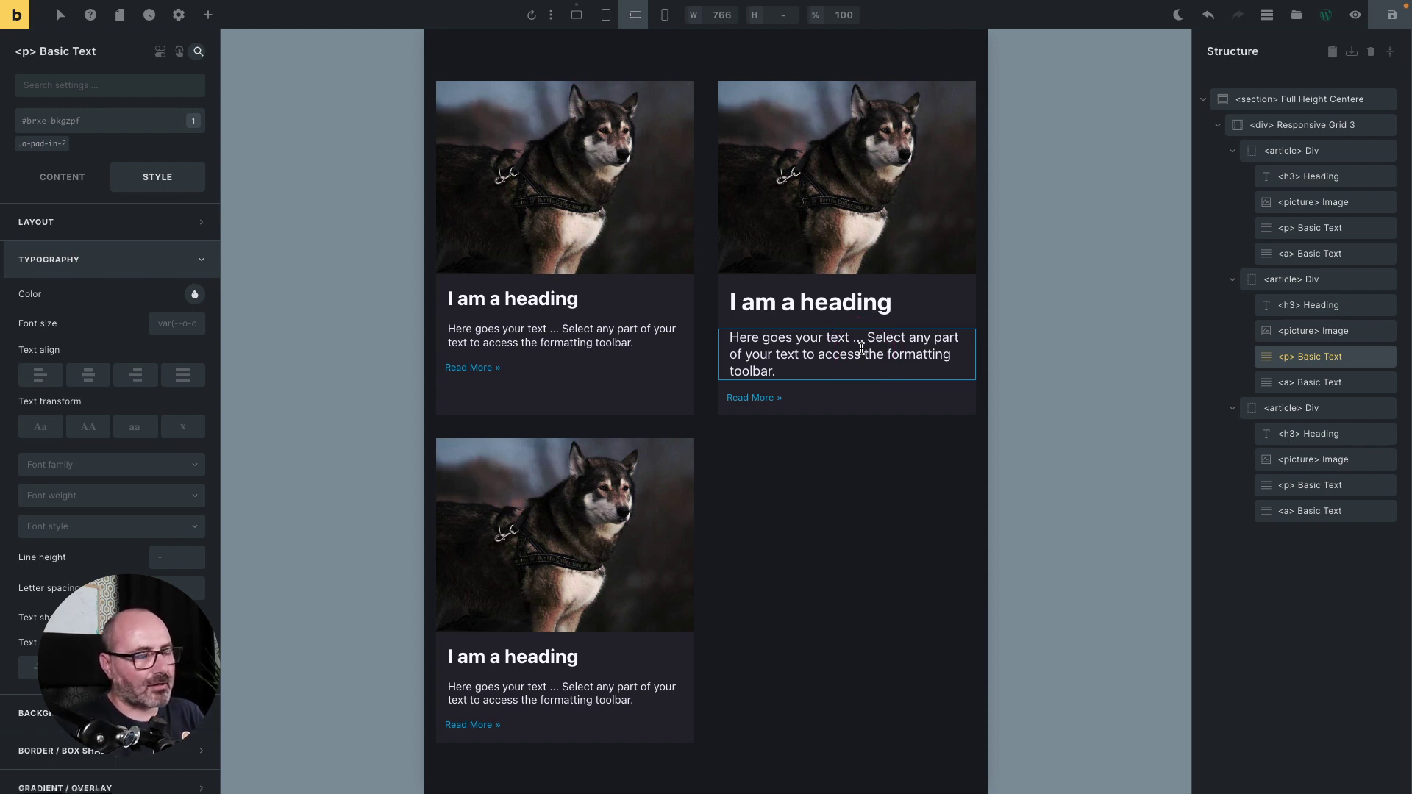
{"action": "left_click_drag", "start_coordinate": [567, 253], "coordinate": [611, 342]}
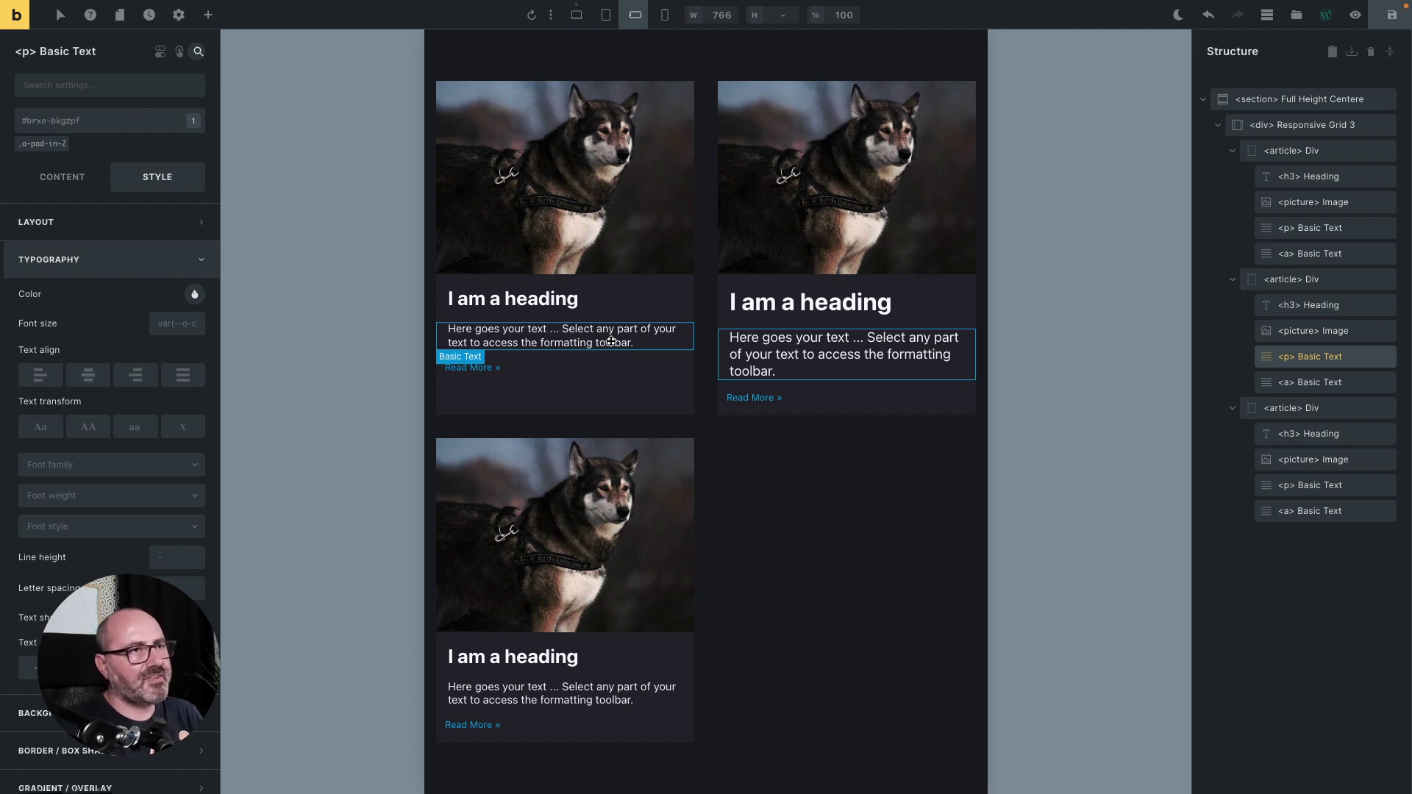
{"action": "left_click_drag", "start_coordinate": [611, 342], "coordinate": [663, 21]}
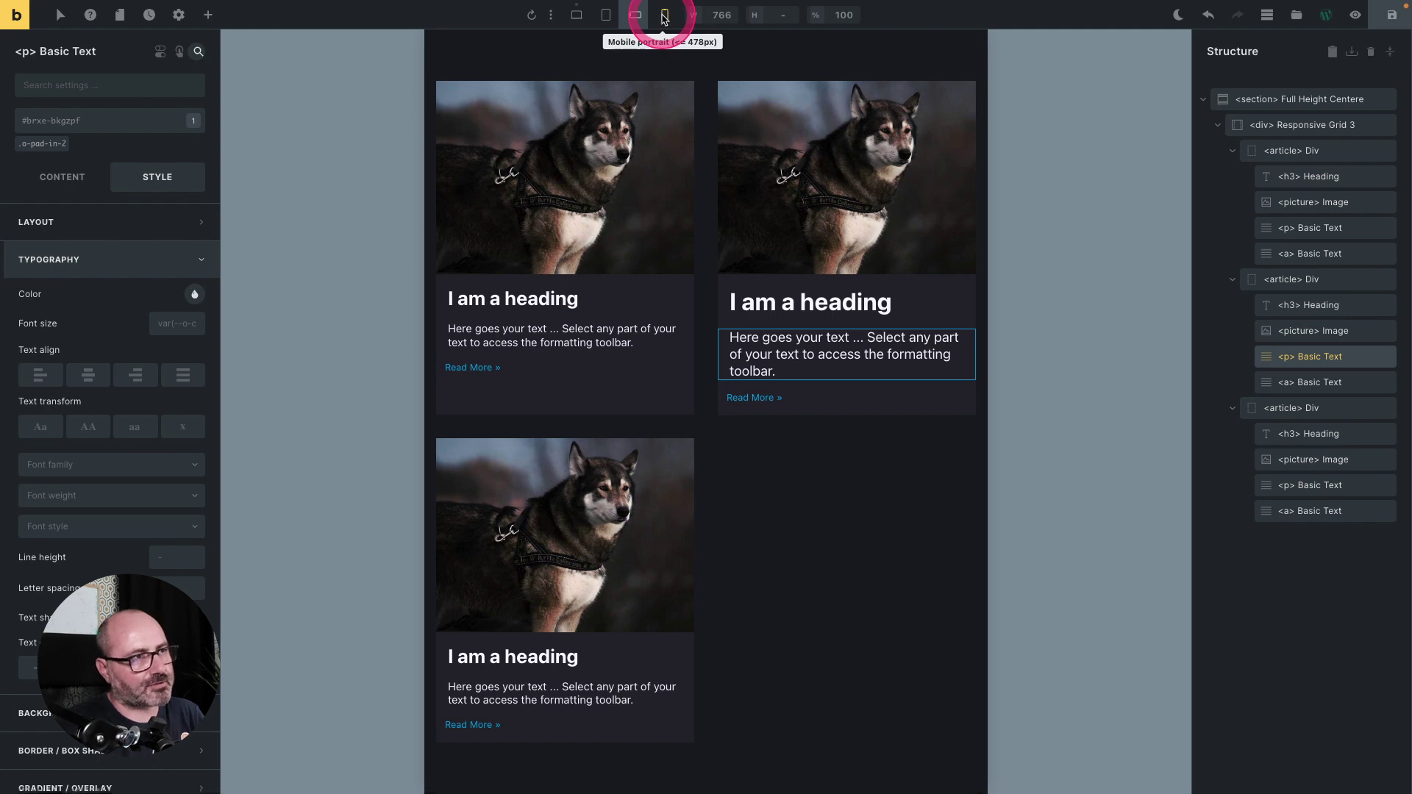
- Preview the cards at 477 px mobile portrait width to check the middle card's larger text
{"action": "left_click", "coordinate": [665, 17]}
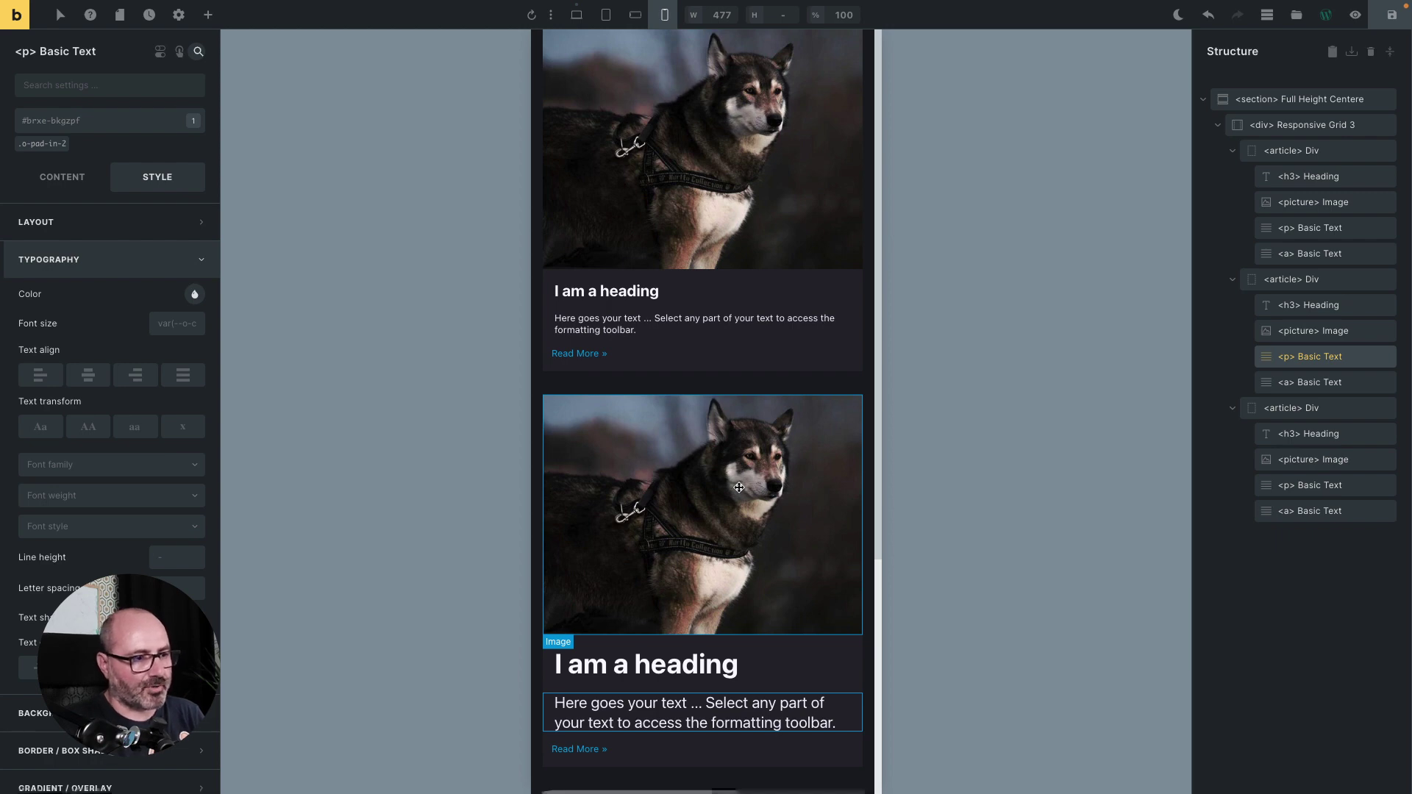
{"action": "left_click", "coordinate": [753, 695]}
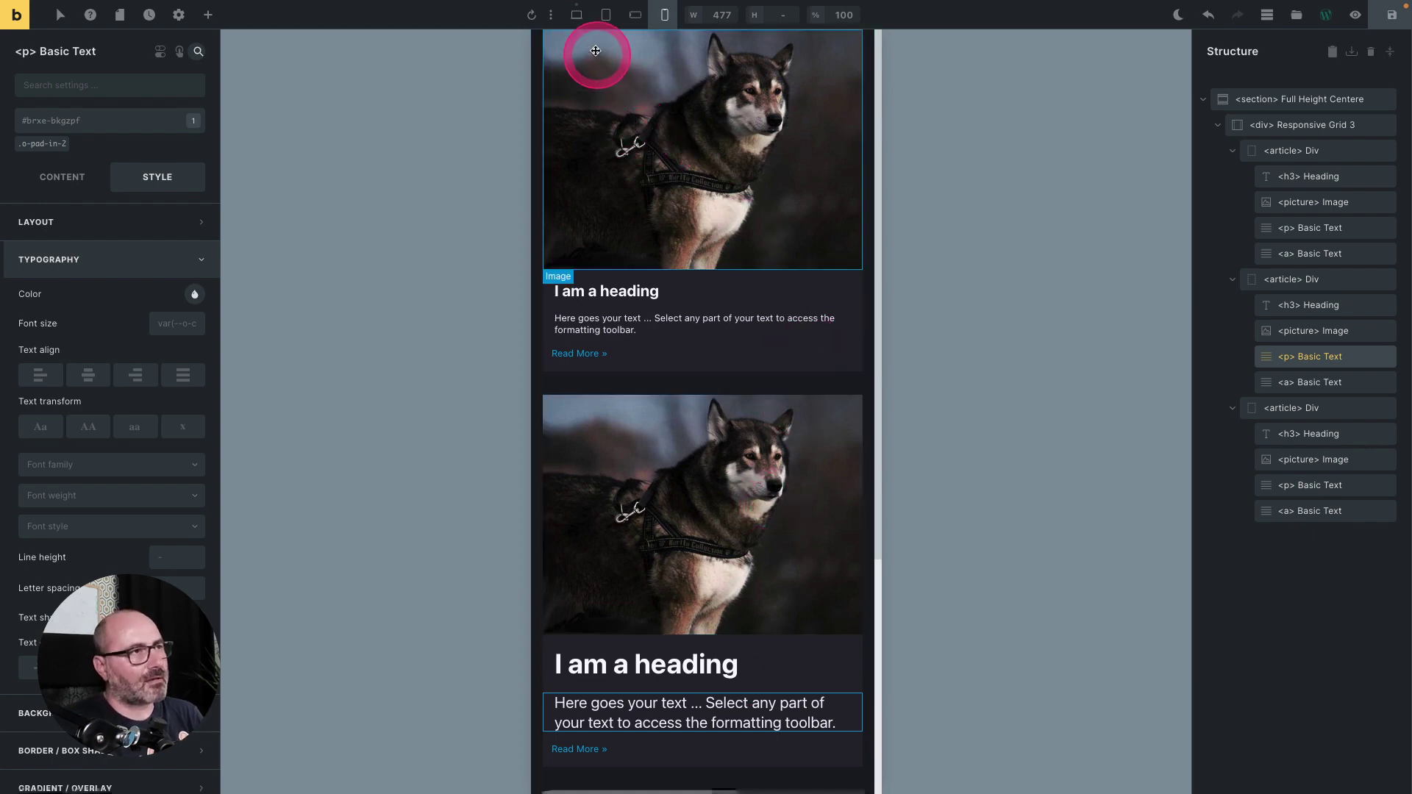
- Return the canvas to 1320 px desktop width and bring up the paragraph's fluid font-size variables
{"action": "left_click", "coordinate": [578, 18]}
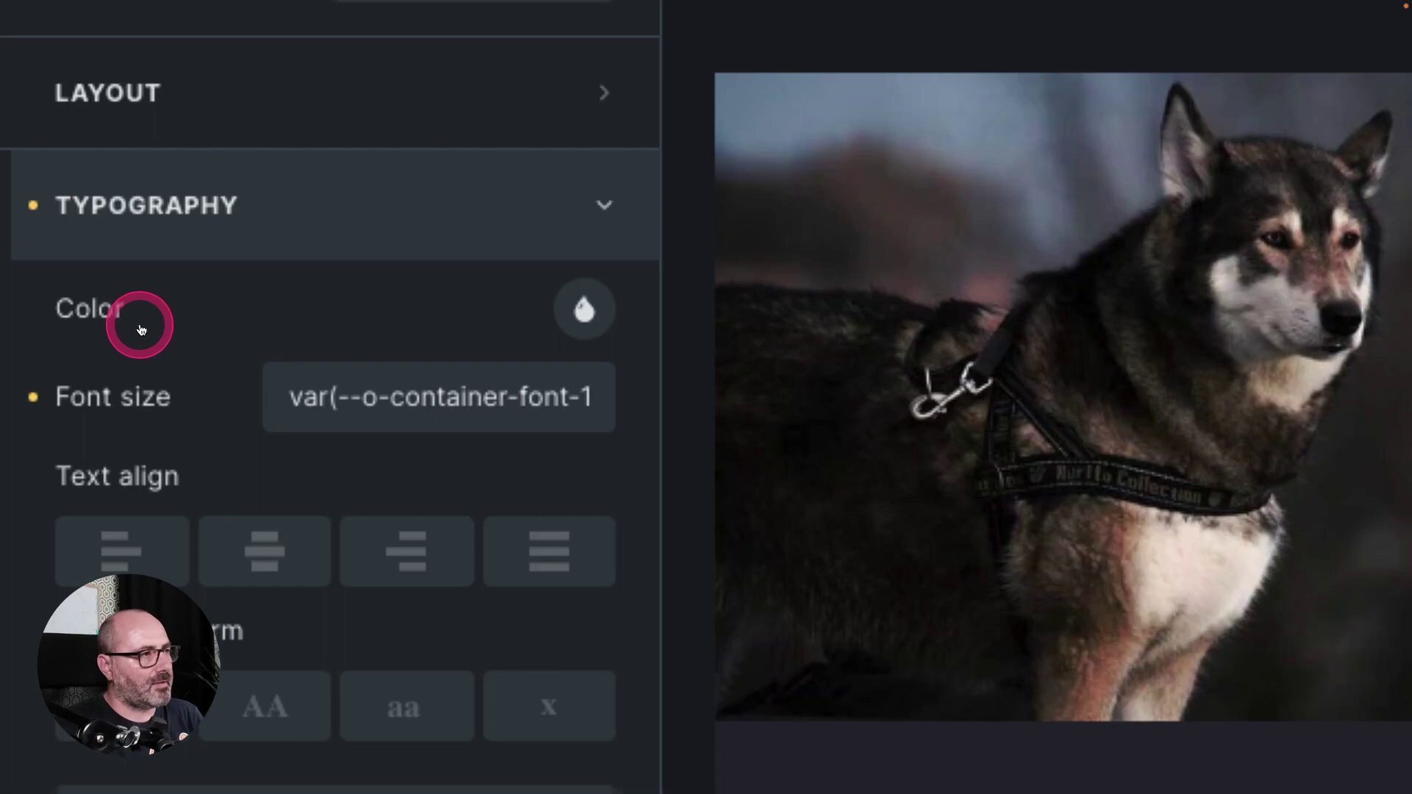
{"action": "left_click", "coordinate": [324, 376]}
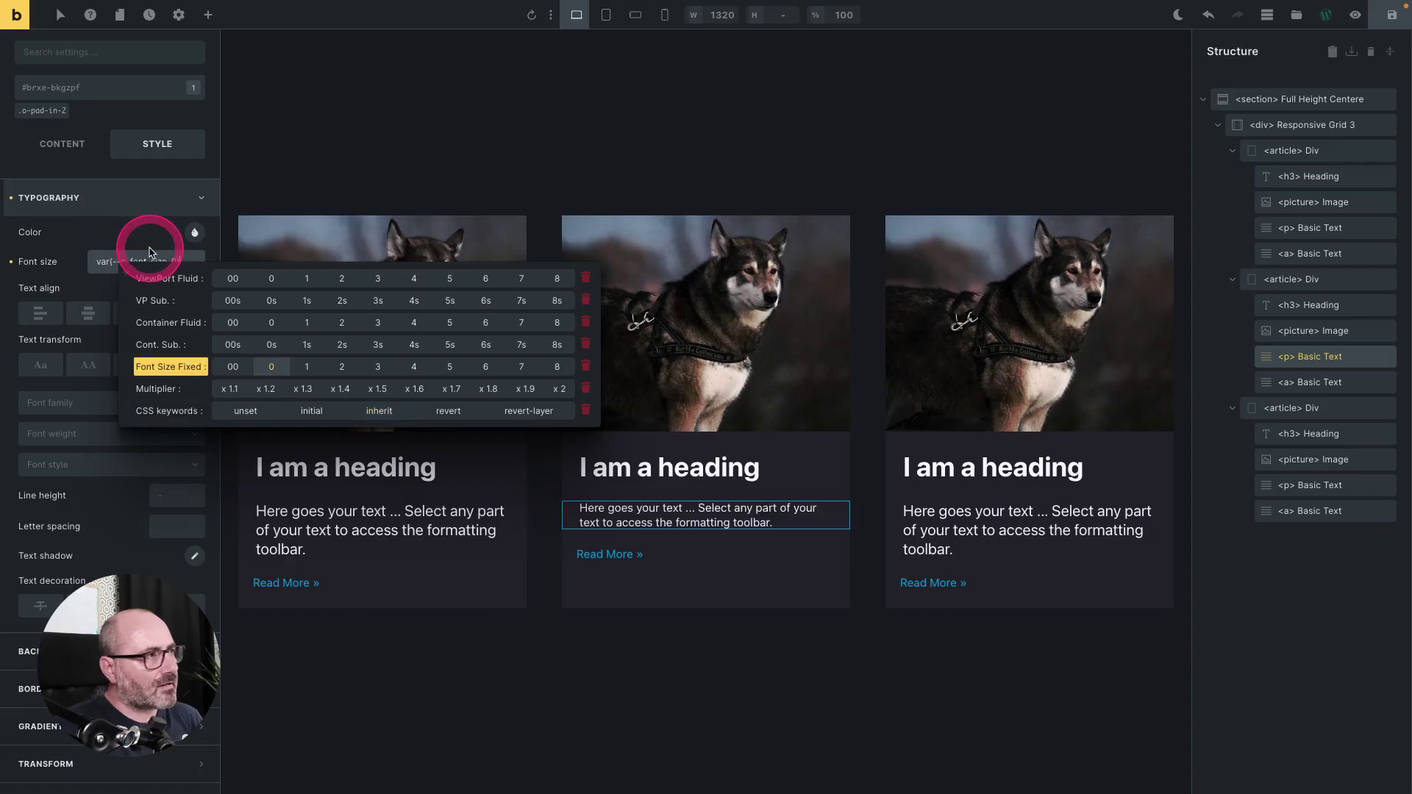
- Clear the middle paragraph's font size and delete the card's .o-container-inline-size class
{"action": "left_click", "coordinate": [463, 207]}
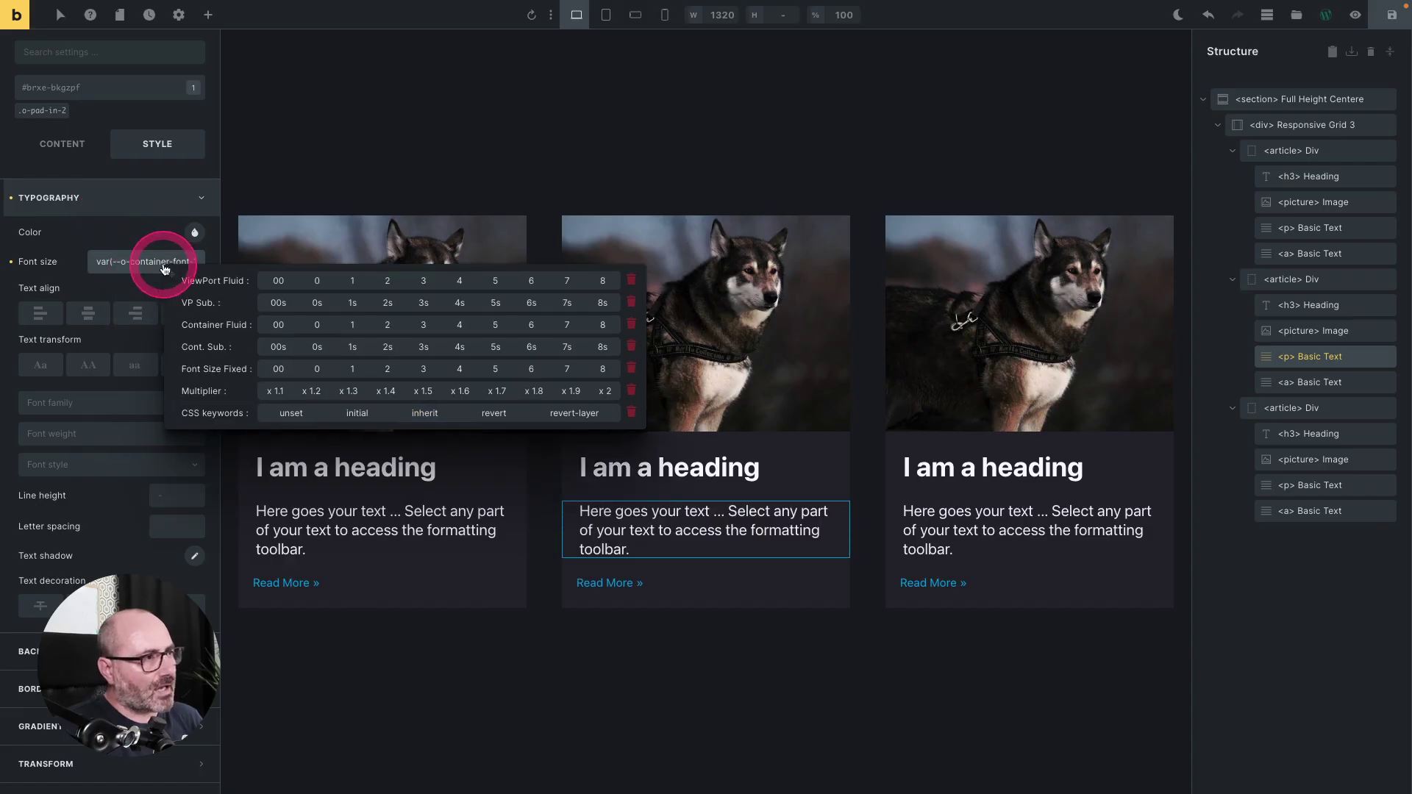
{"action": "left_click", "coordinate": [630, 281]}
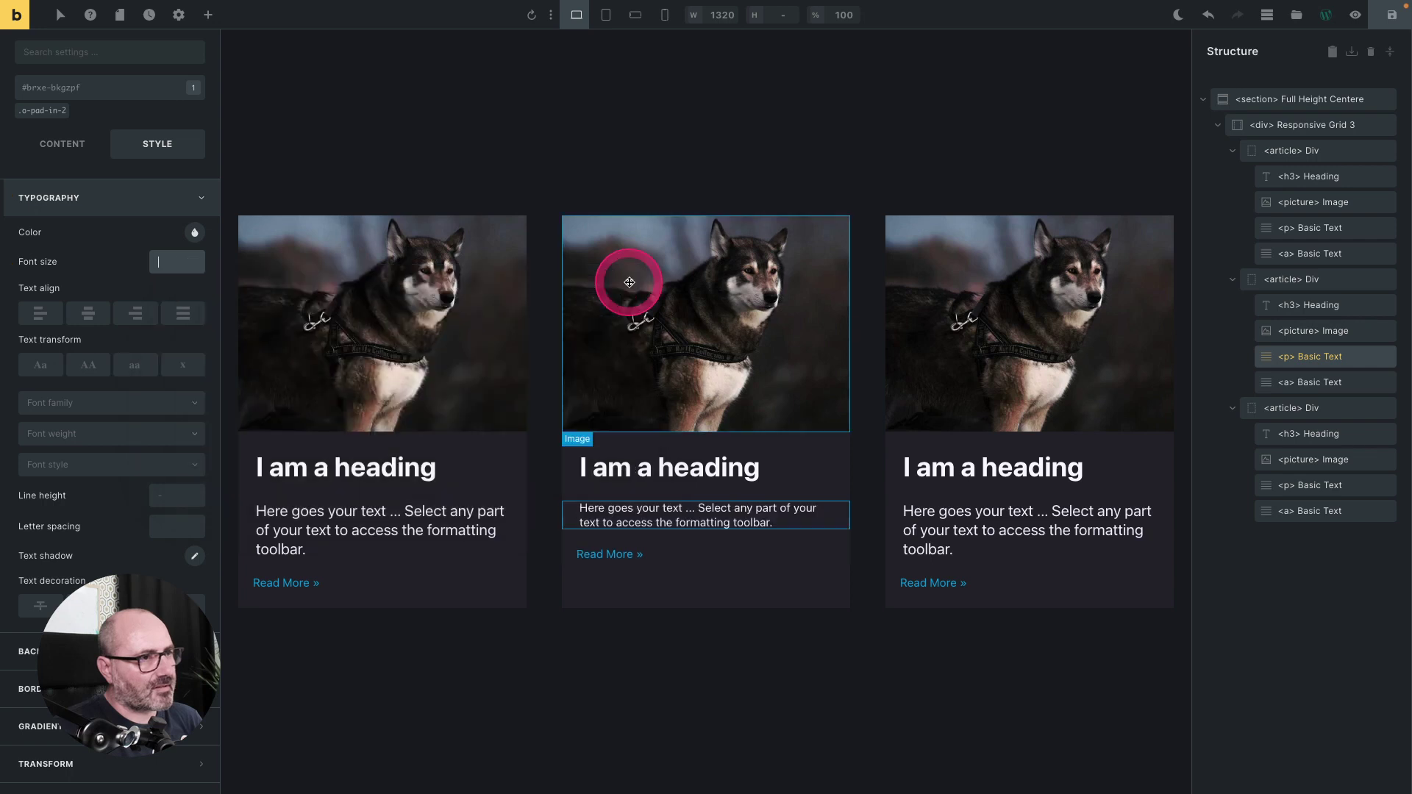
{"action": "left_click", "coordinate": [1292, 277]}
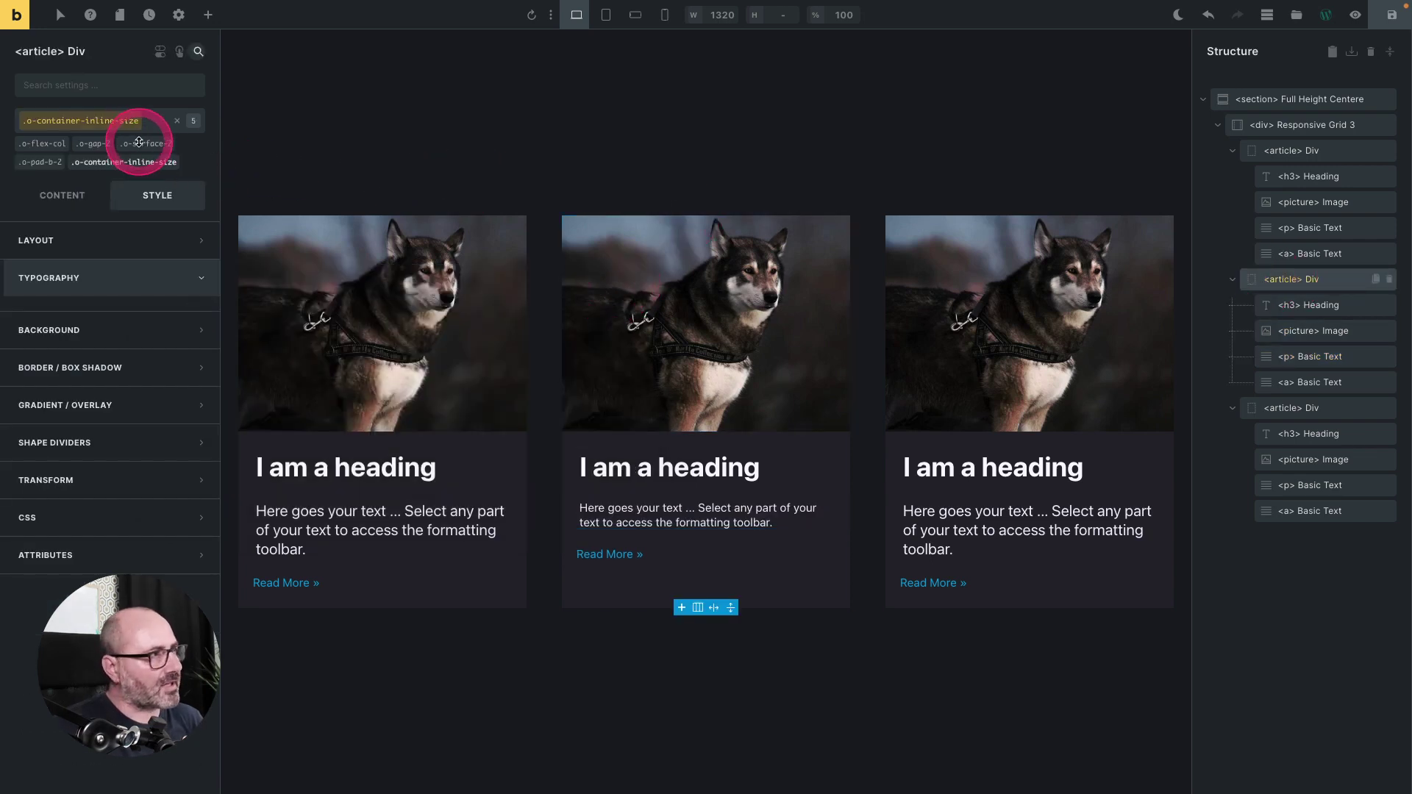
{"action": "left_click", "coordinate": [180, 156]}
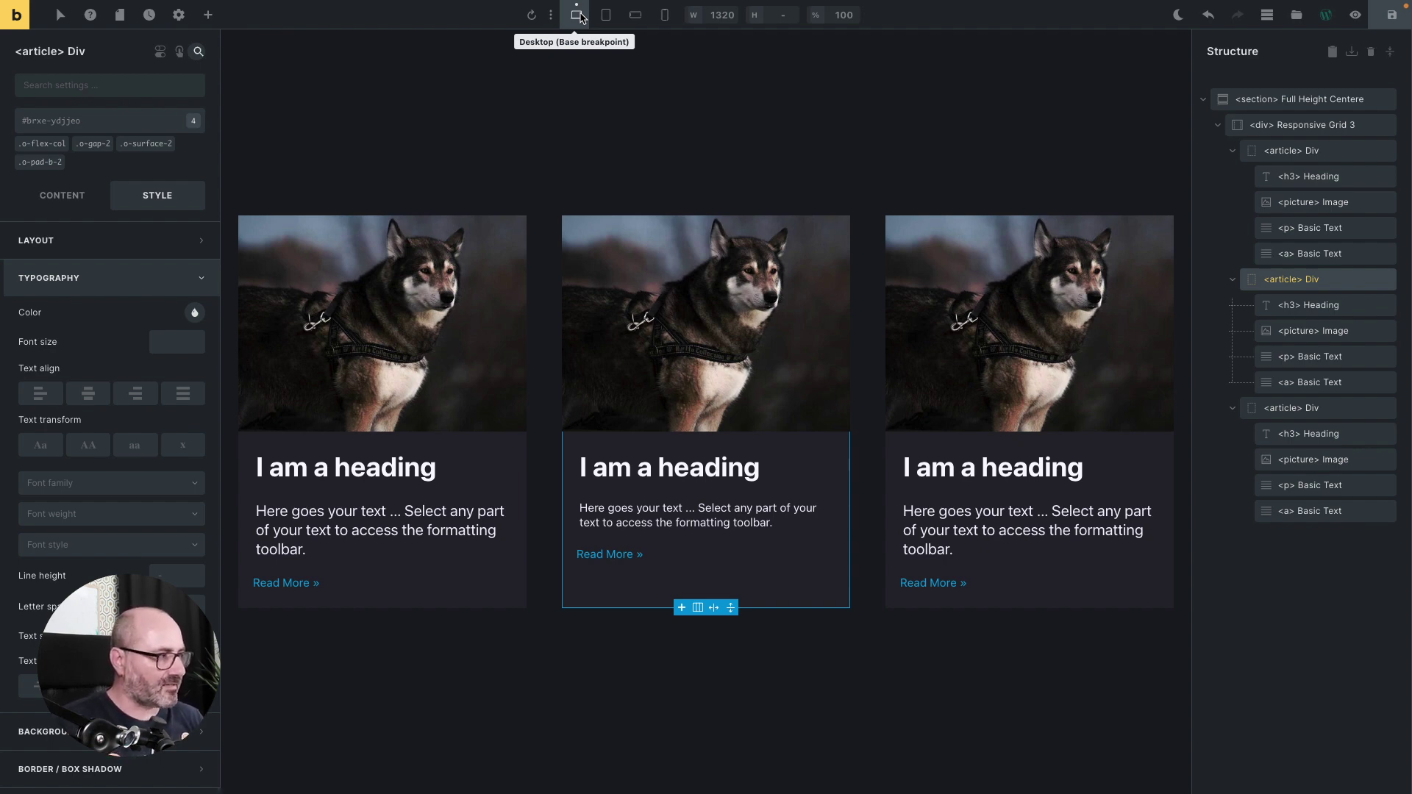
- Expand the CSS section in the middle card article's Style settings
{"action": "left_click_drag", "start_coordinate": [1306, 166], "coordinate": [1298, 283]}
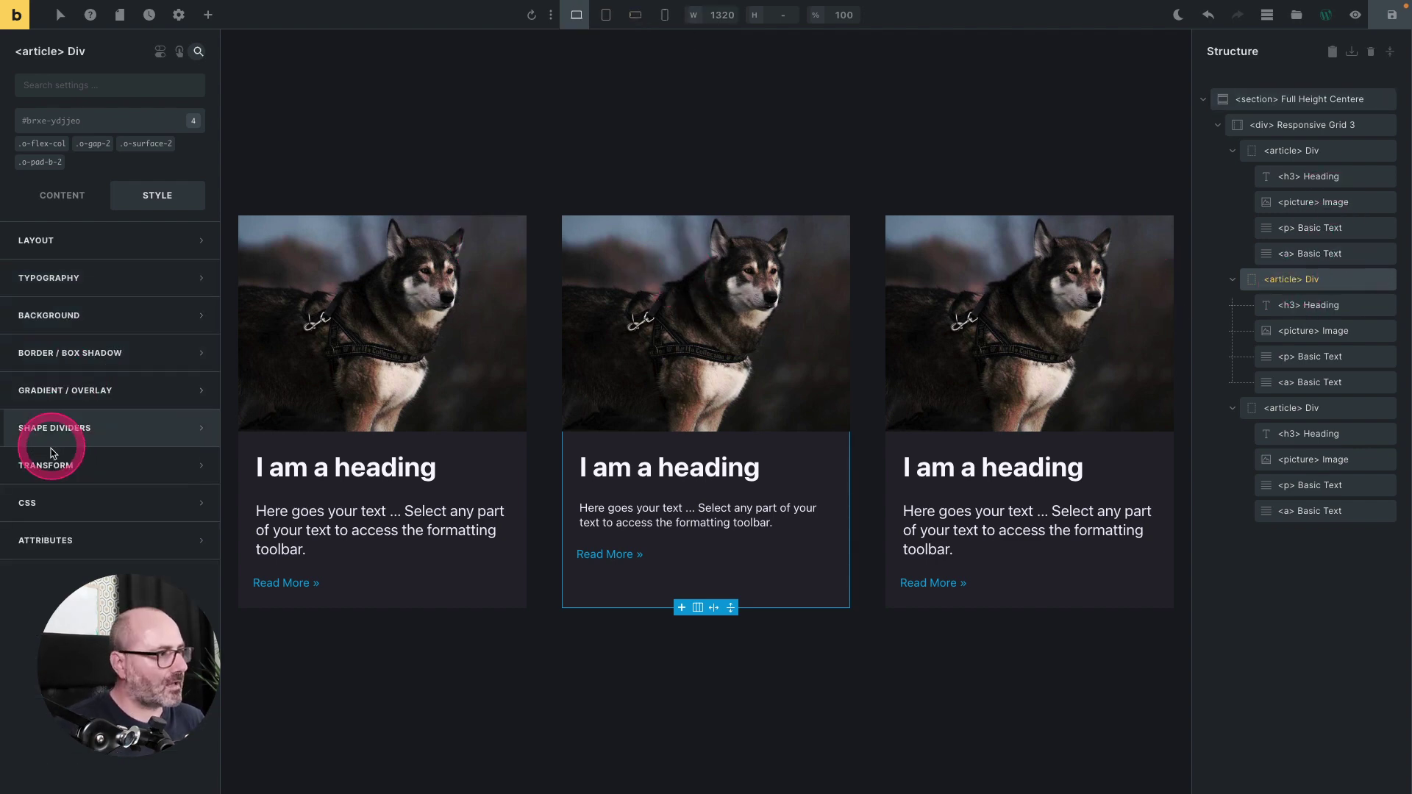
{"action": "left_click", "coordinate": [56, 501]}
- Write a root rule with container-type: inline-size and container-name: card in Custom CSS
{"action": "left_click", "coordinate": [302, 360]}
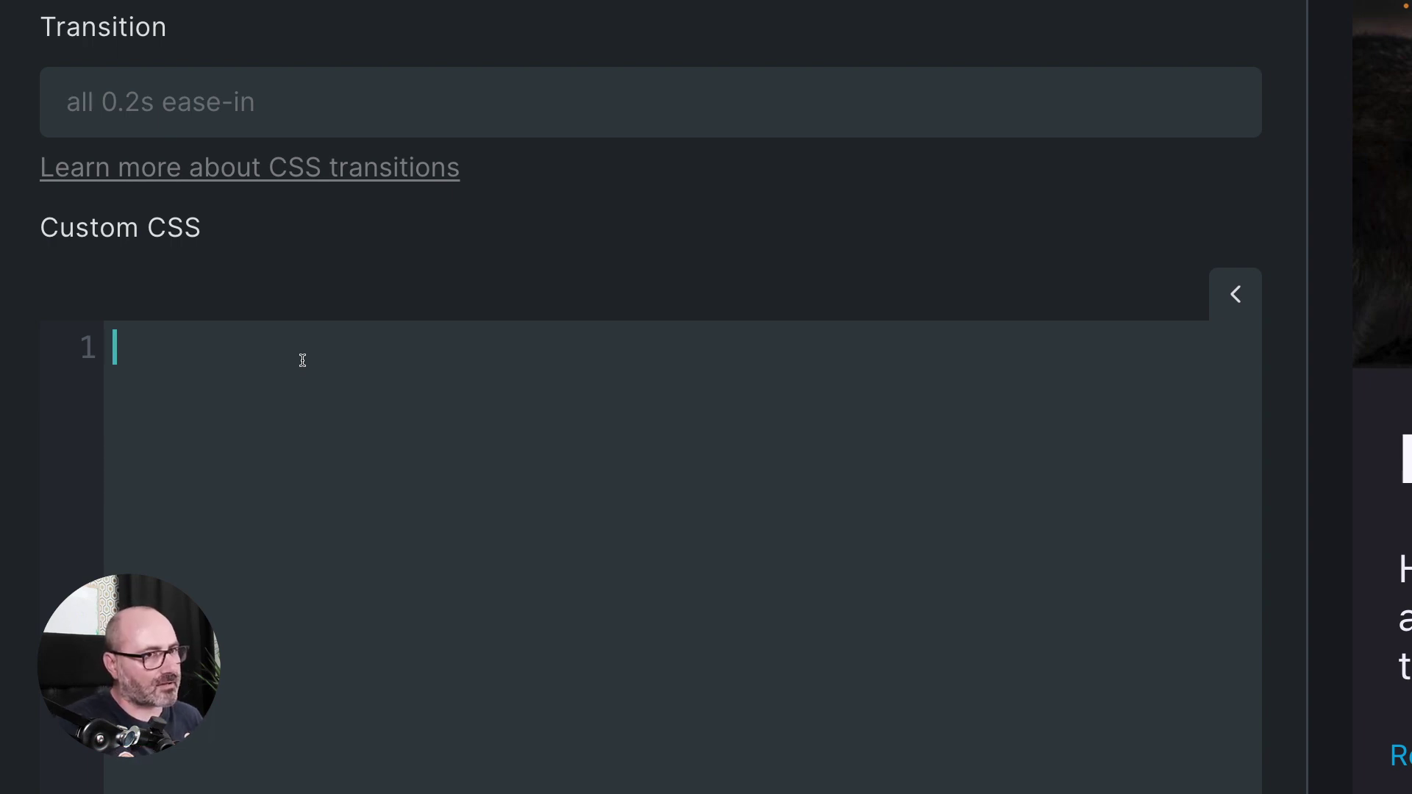
{"action": "type", "text": "root"}
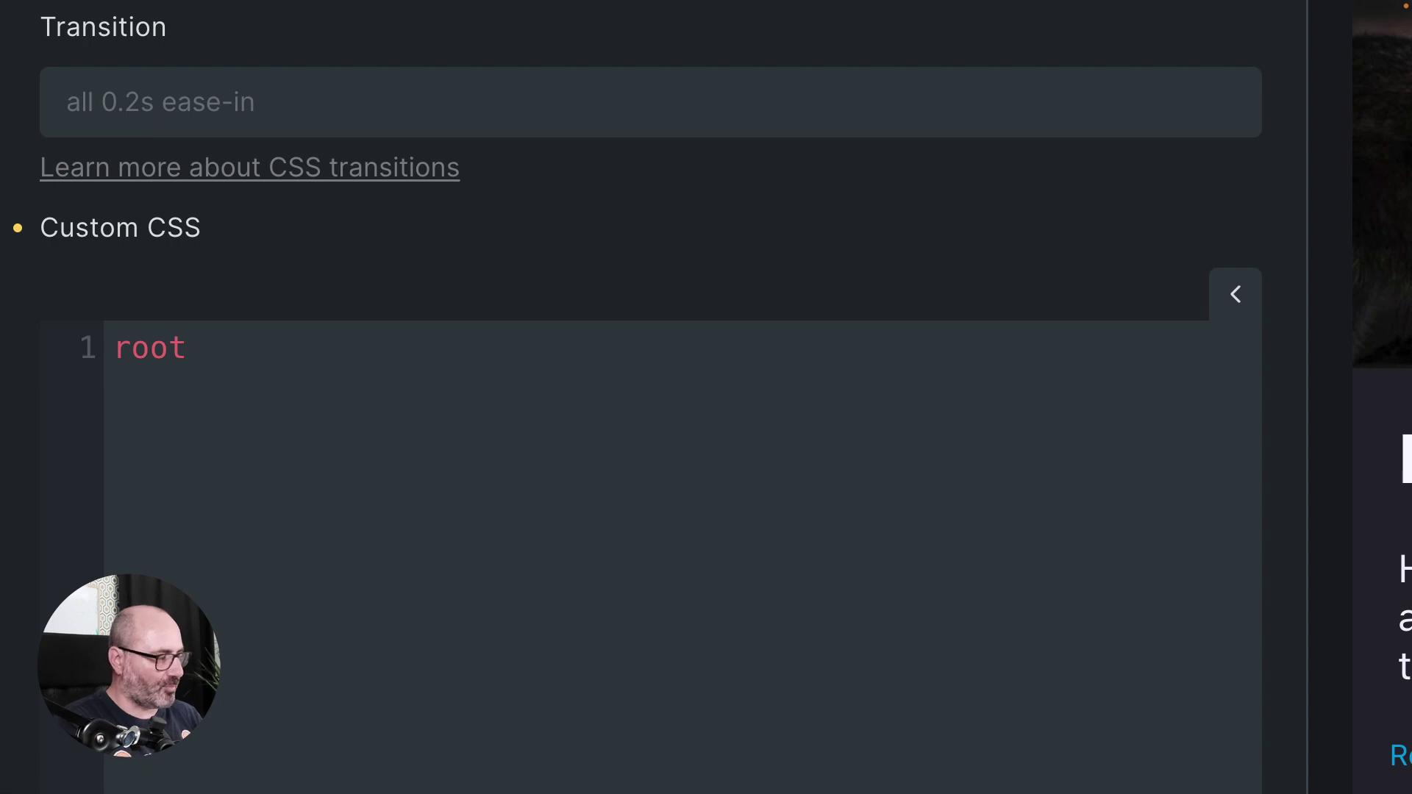
{"action": "type", "text": "{"}
{"action": "key", "text": "Return"}
{"action": "type", "text": "}"}
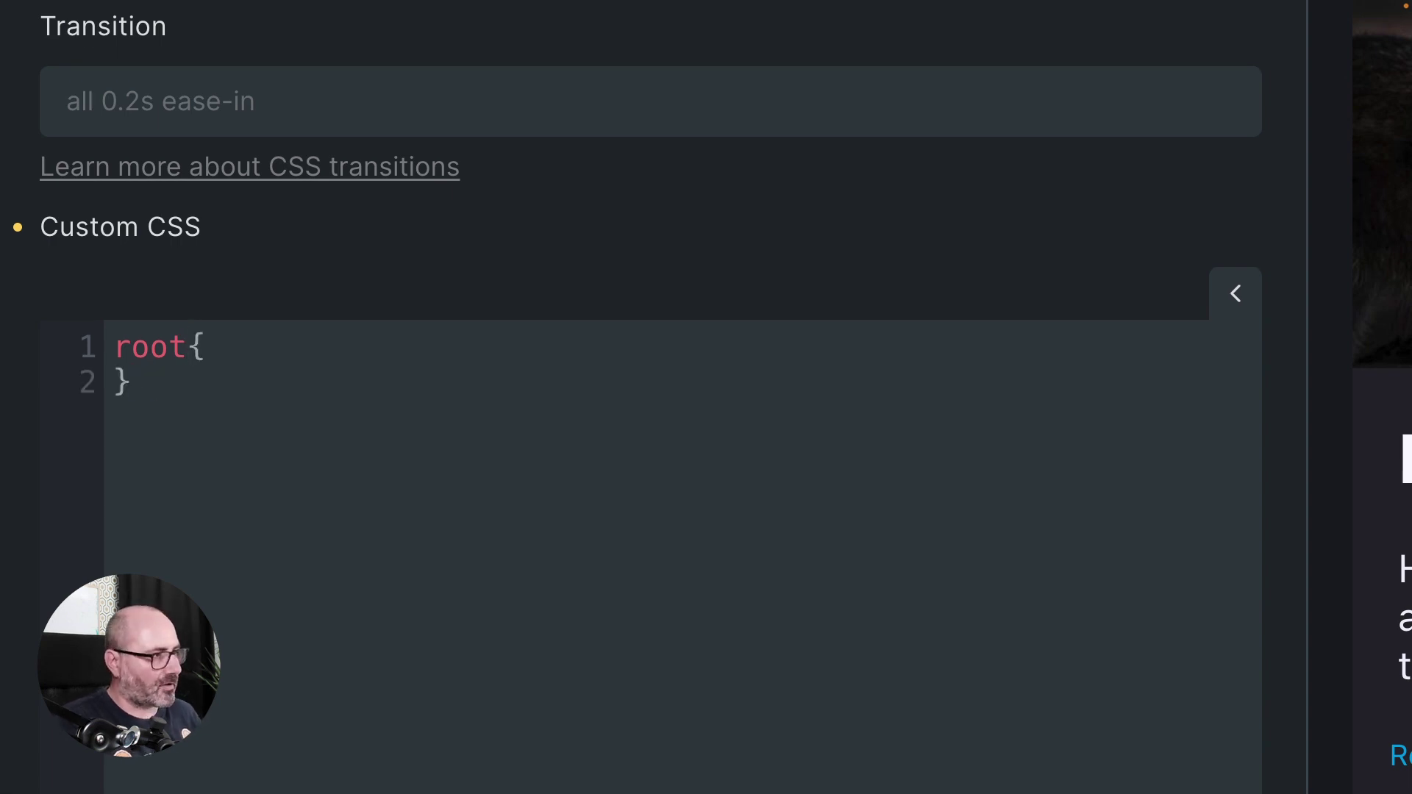
{"action": "key", "text": "Up"}
{"action": "key", "text": "End"}
{"action": "key", "text": "Return"}
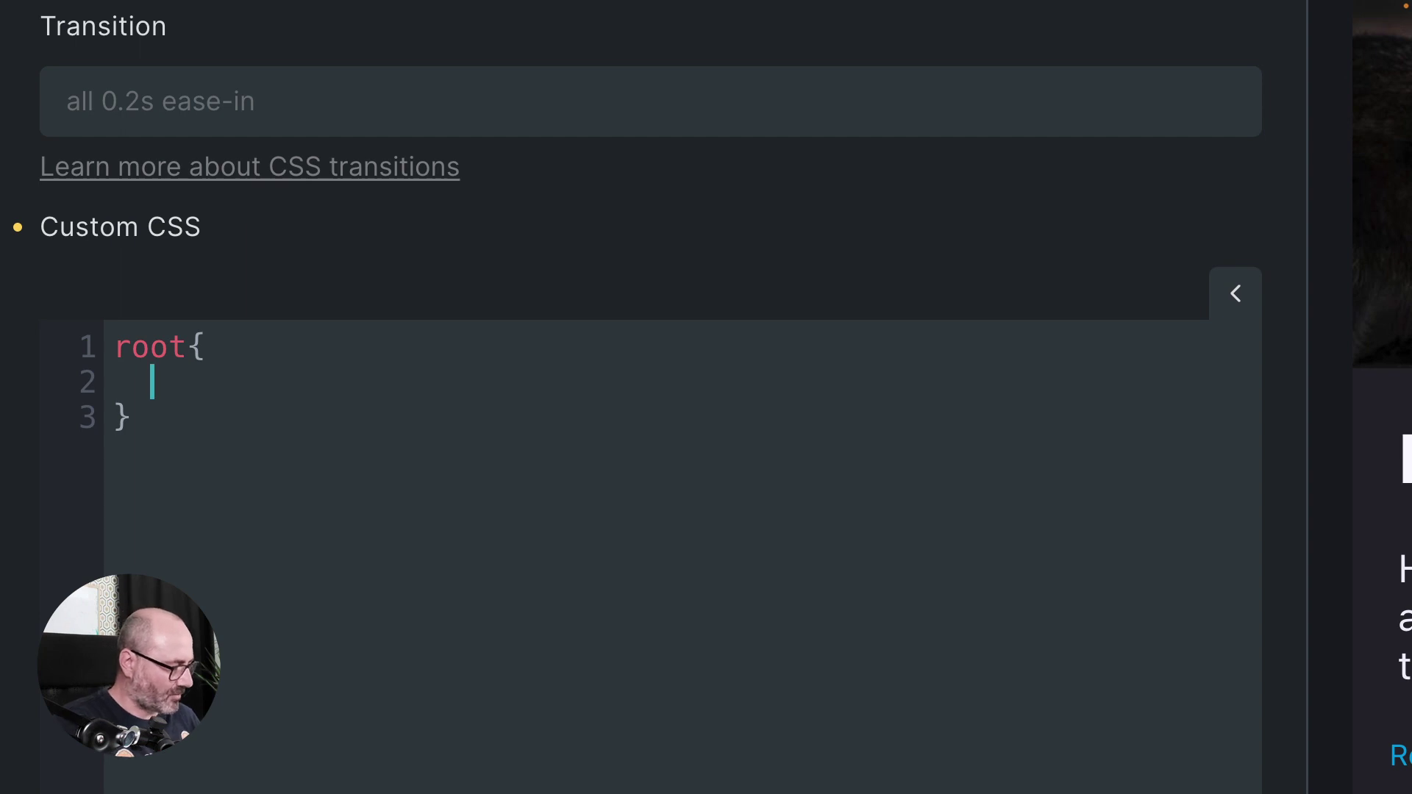
{"action": "type", "text": "container-type: "}
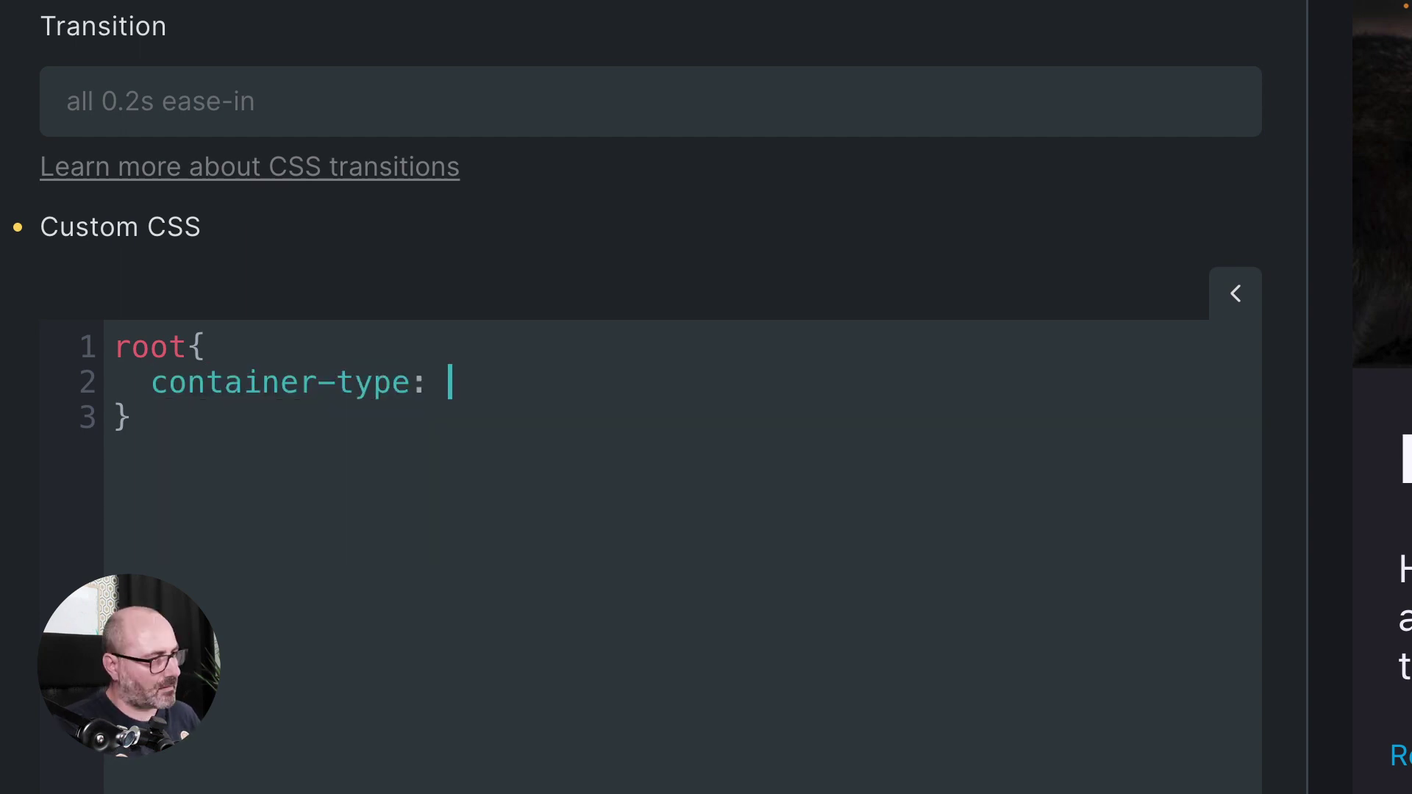
{"action": "type", "text": "inline"}
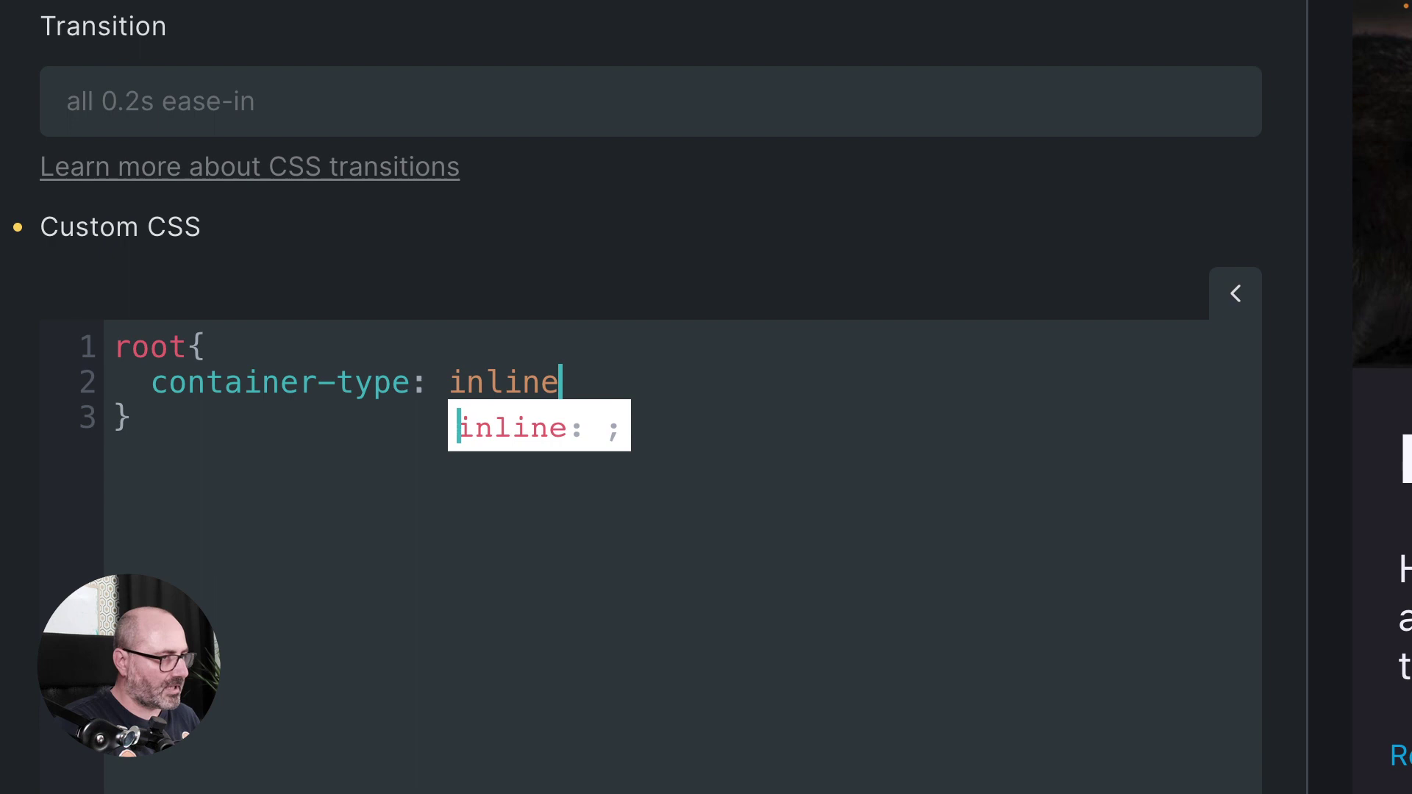
{"action": "type", "text": "-size;"}
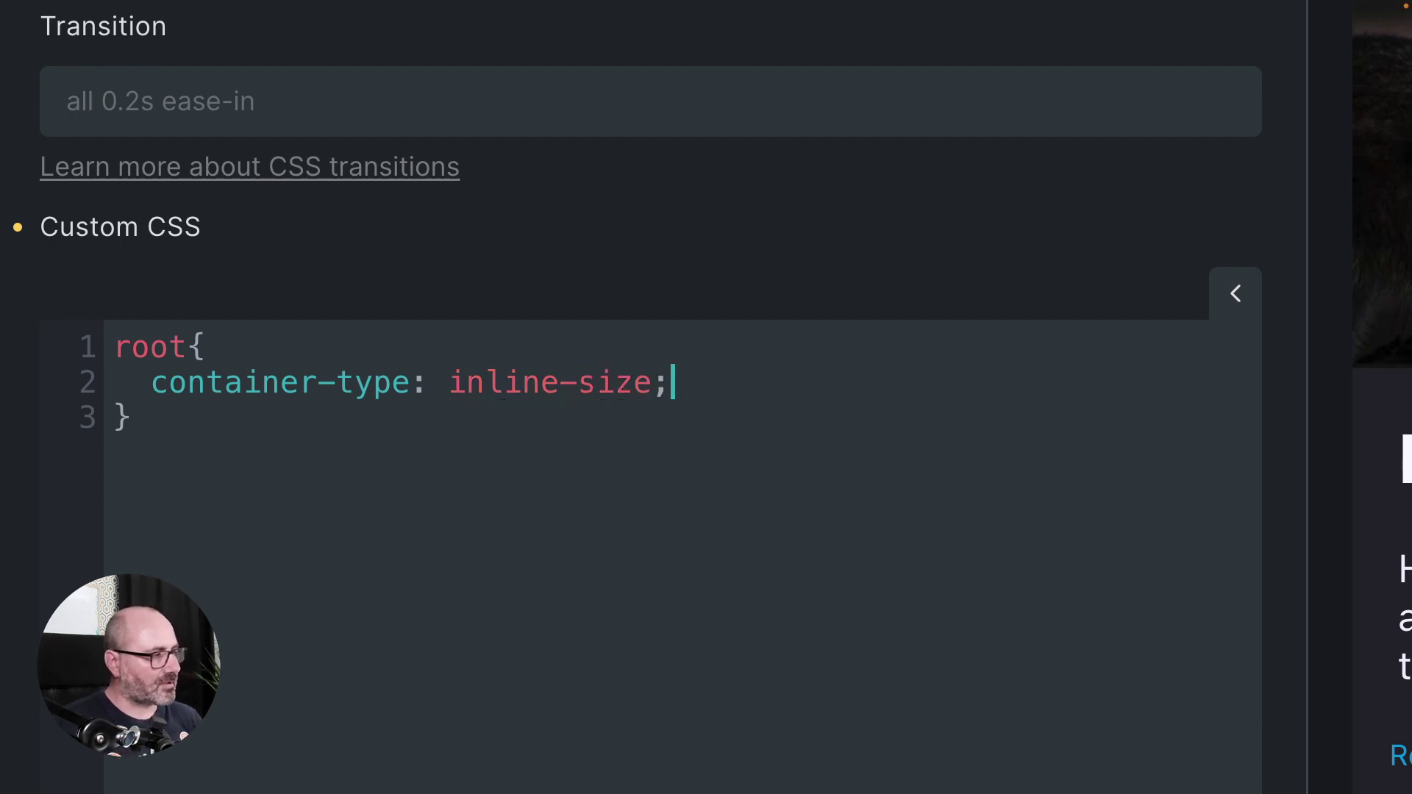
{"action": "key", "text": "Return"}
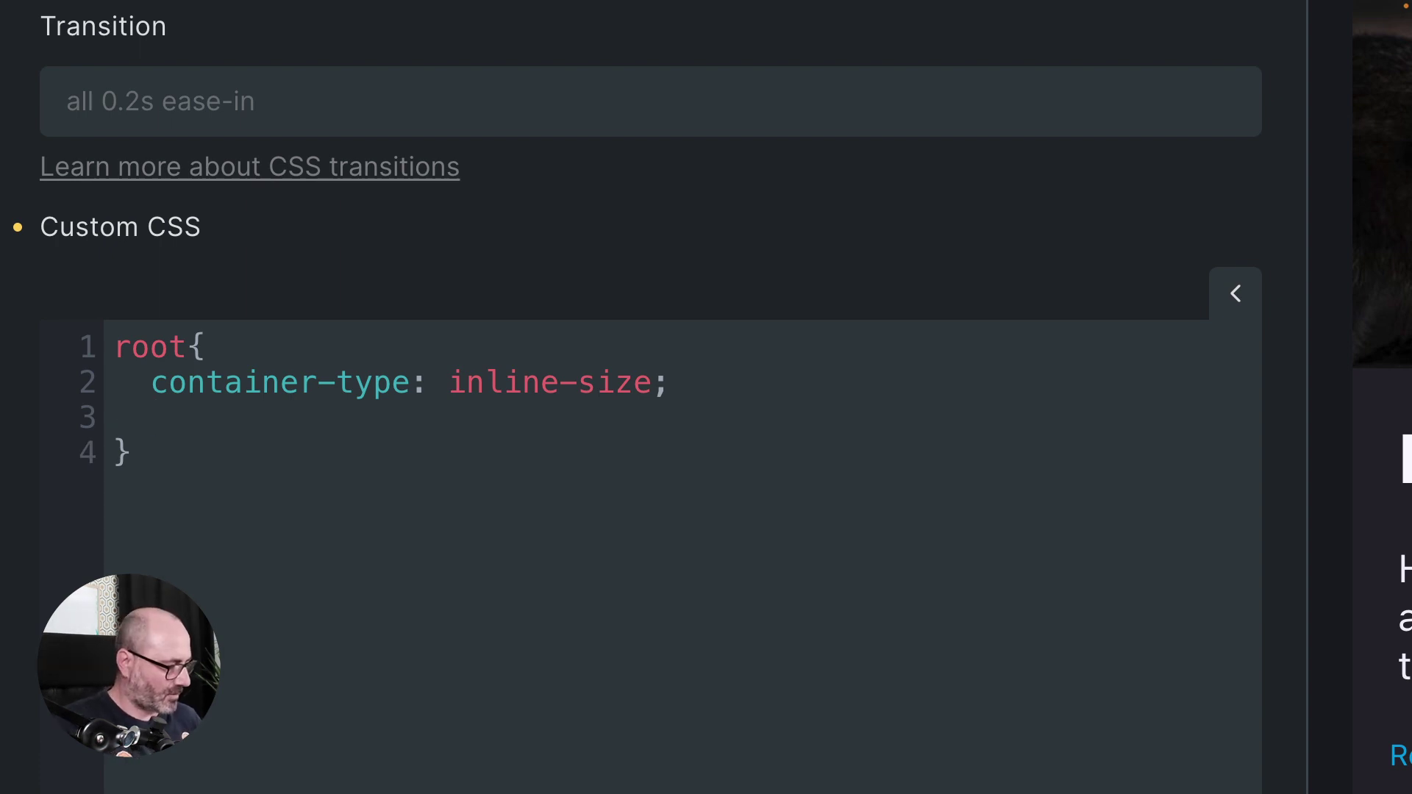
{"action": "type", "text": "container"}
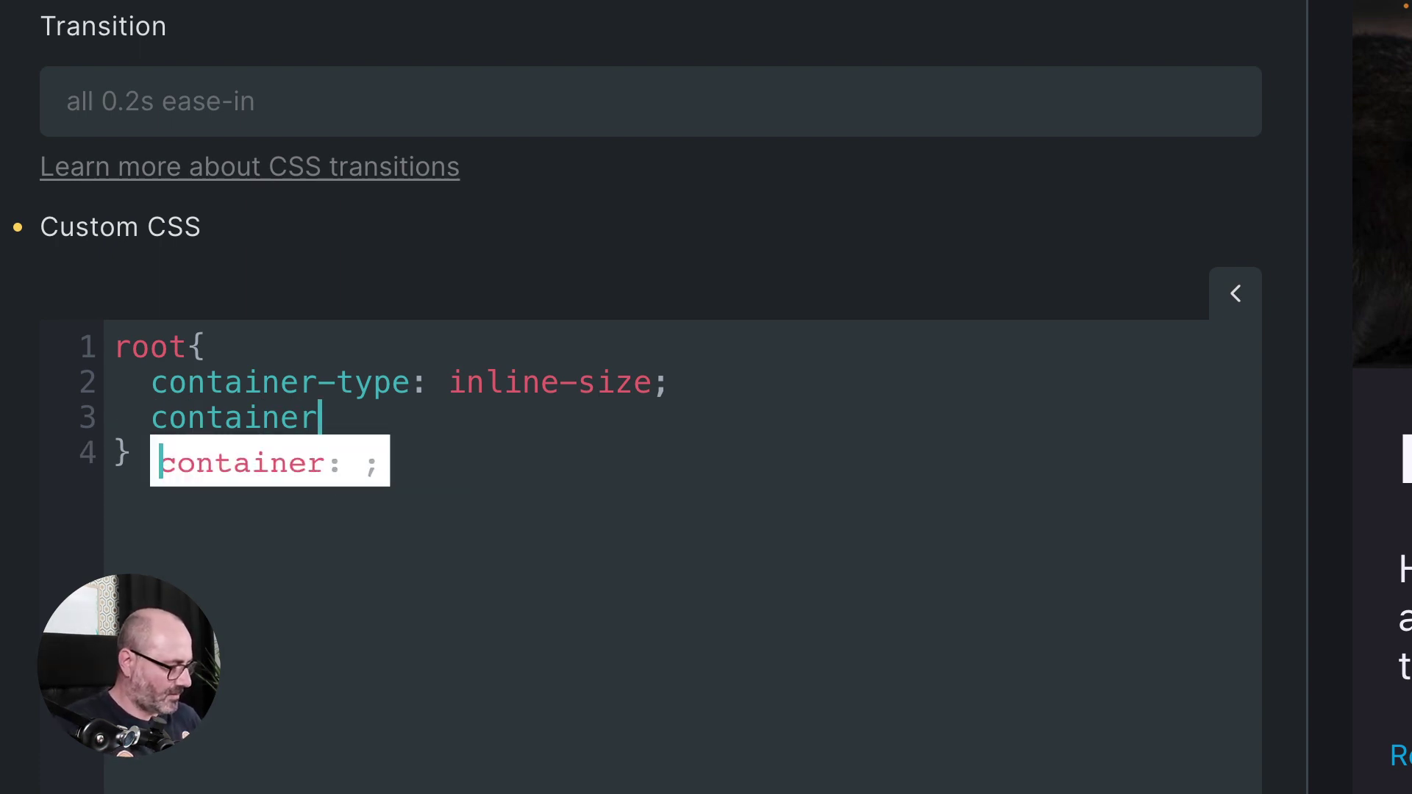
{"action": "type", "text": "-name: card;"}
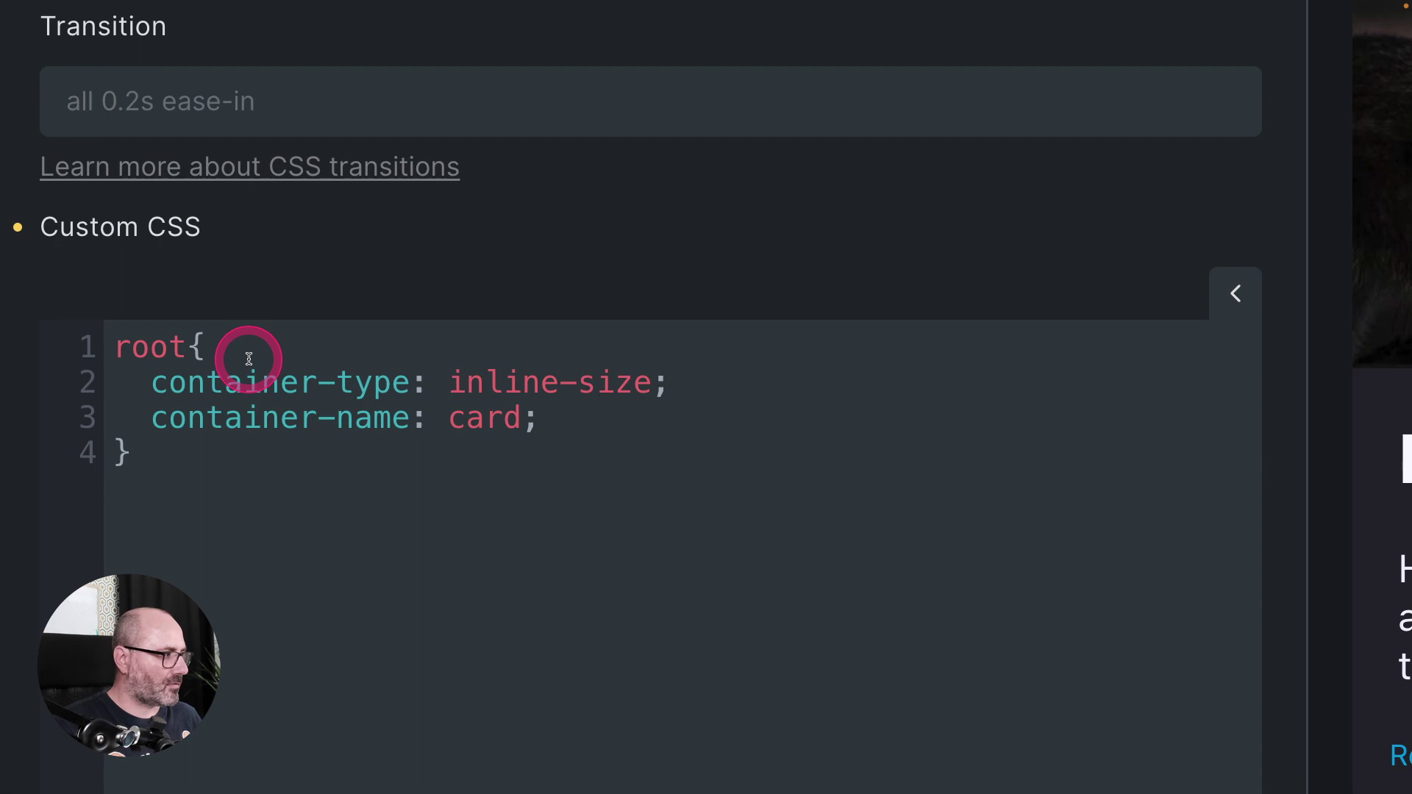
- Highlight the root selector, then the two container declarations, to explain them
{"action": "left_click", "coordinate": [197, 346]}
{"action": "left_click_drag", "start_coordinate": [196, 346], "coordinate": [116, 347]}
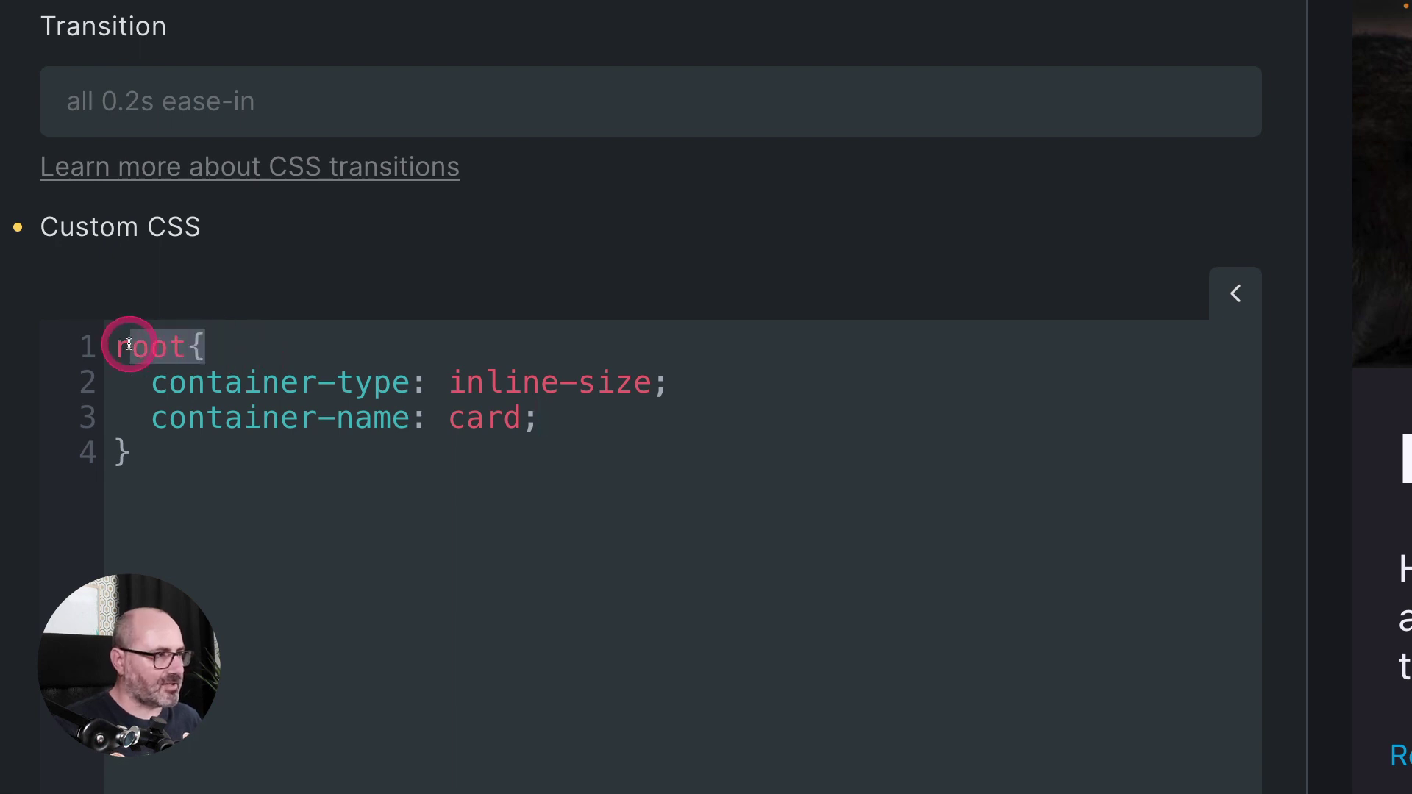
{"action": "left_click", "coordinate": [148, 460]}
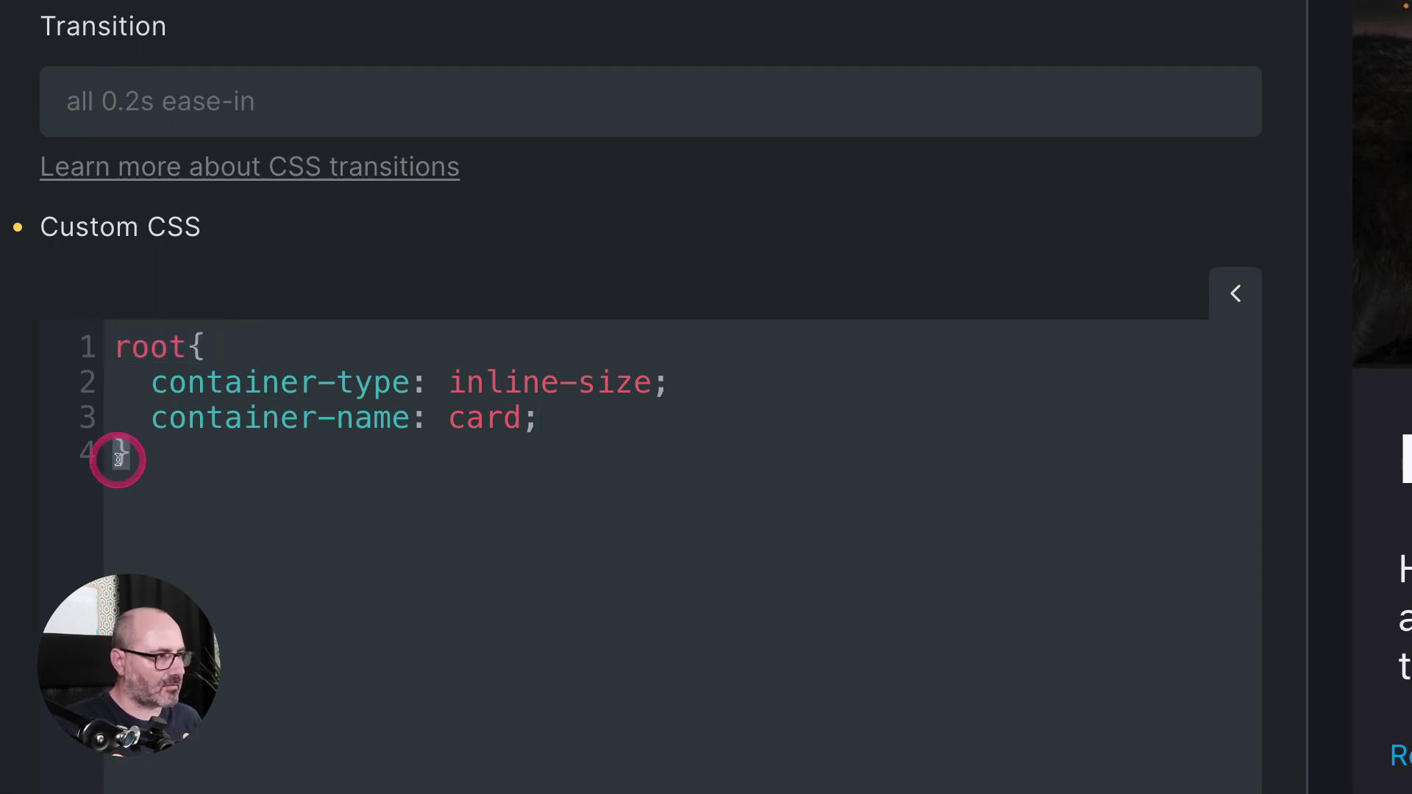
{"action": "left_click", "coordinate": [152, 383]}
{"action": "left_click_drag", "start_coordinate": [171, 382], "coordinate": [562, 416]}
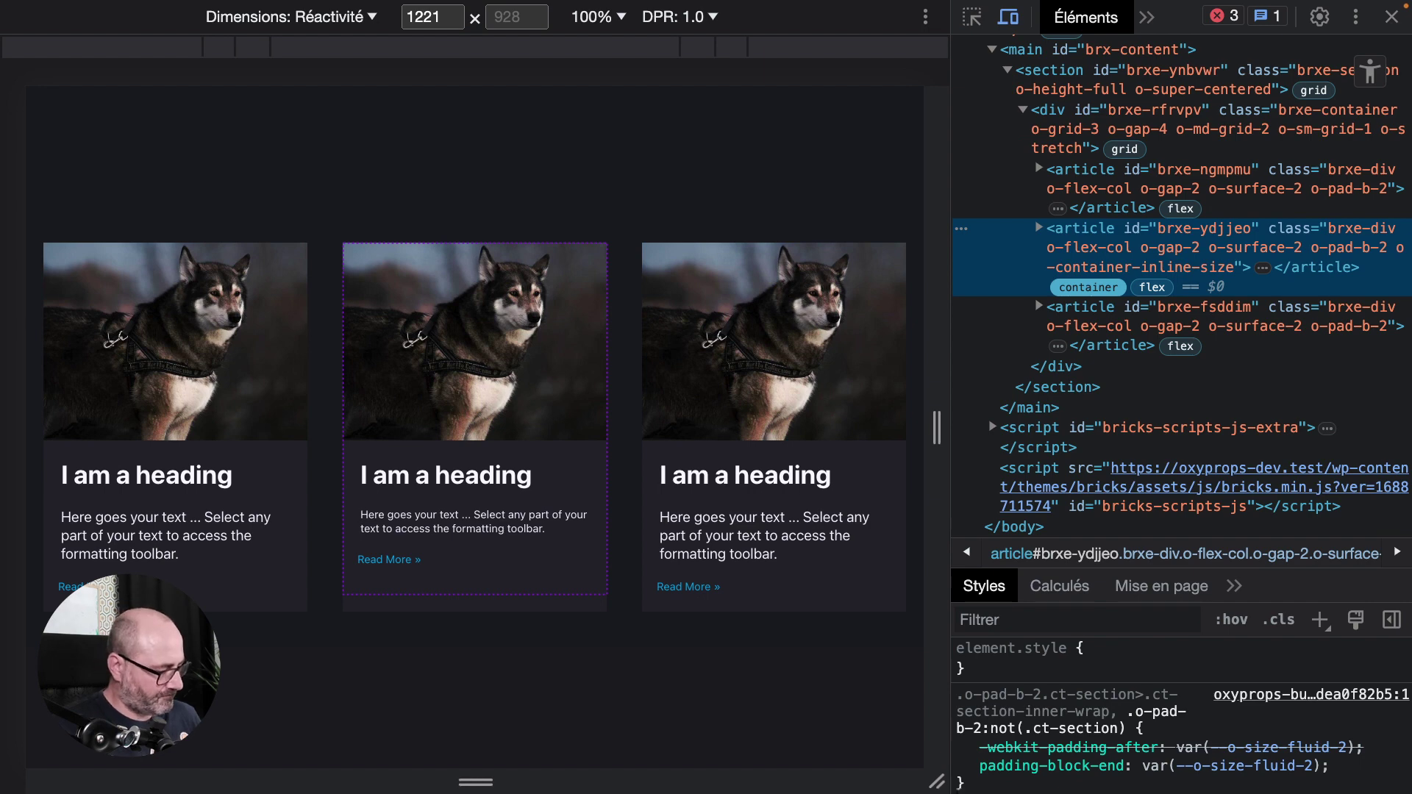
- Reload the front end and show the middle article's 'card' container overlay in DevTools
{"action": "key", "text": "super+r"}
{"action": "left_click", "coordinate": [489, 330]}
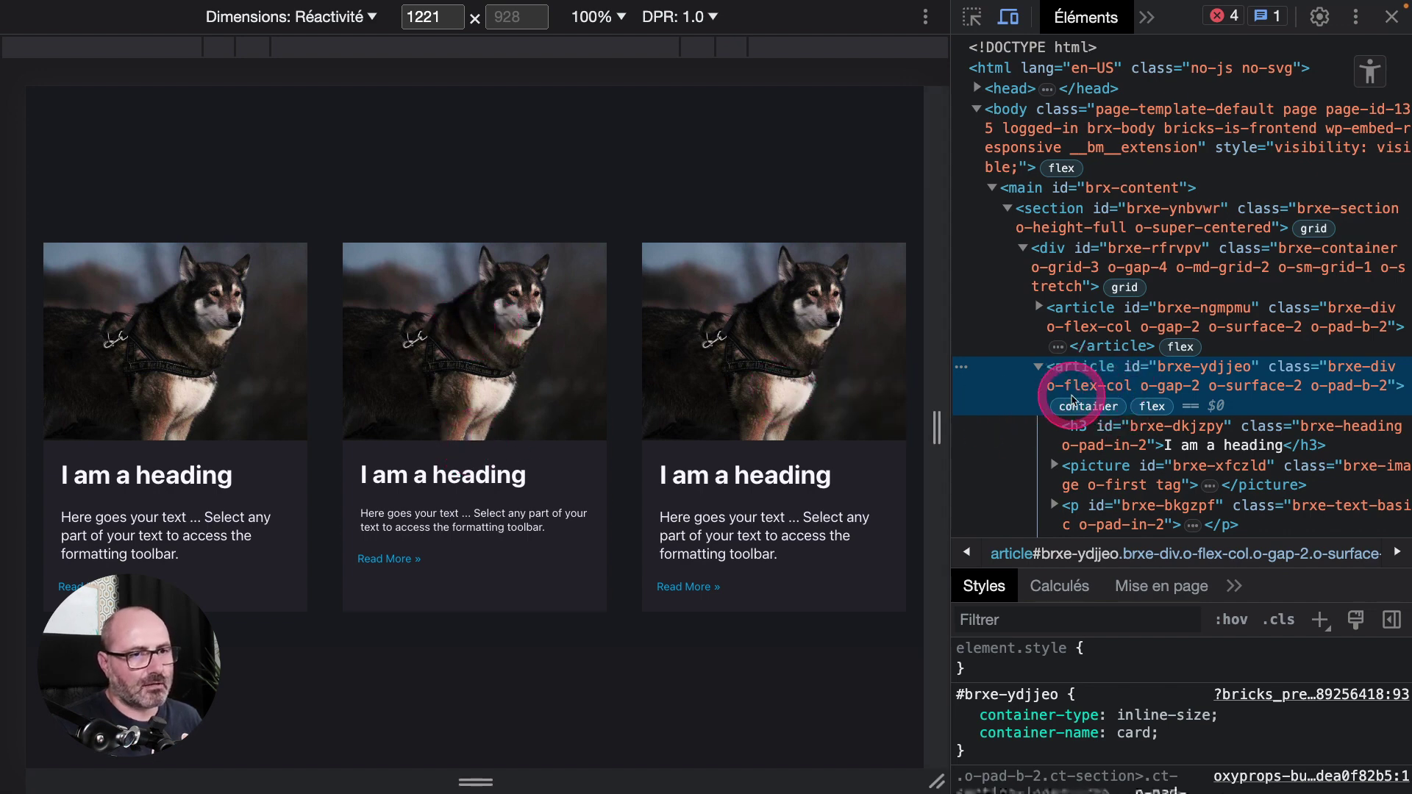
{"action": "left_click", "coordinate": [1087, 407]}
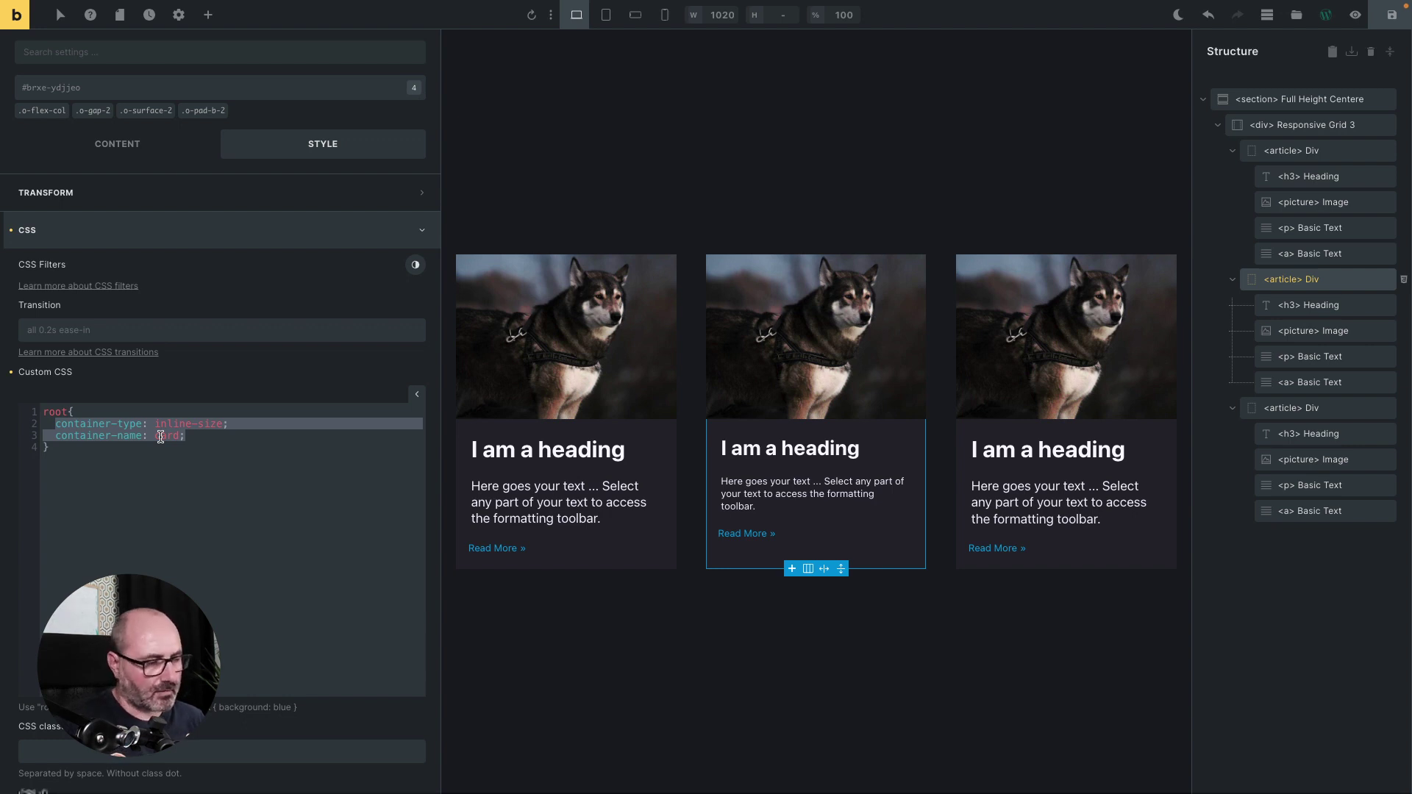
{"action": "left_click_drag", "start_coordinate": [160, 436], "coordinate": [78, 473]}
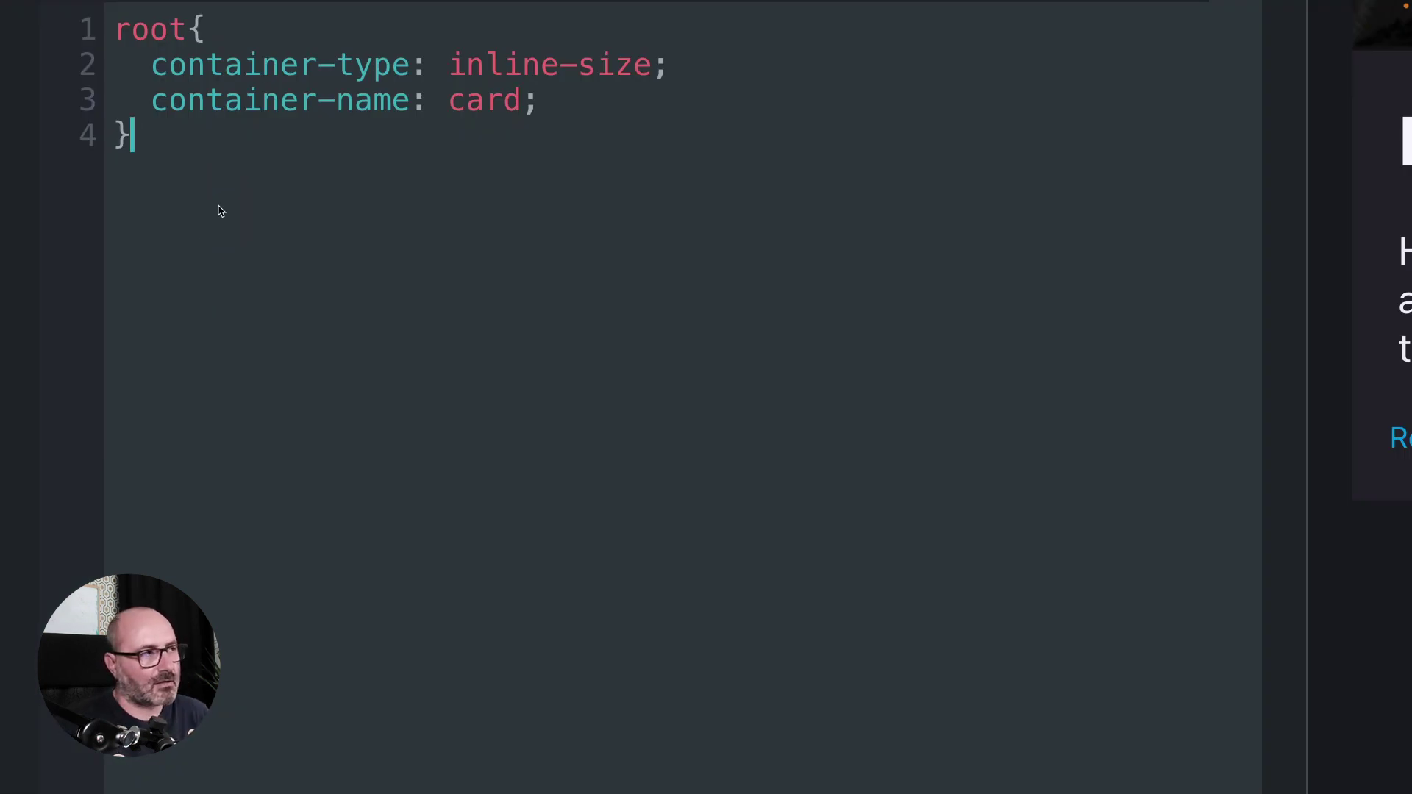
{"action": "key", "text": "Return"}
{"action": "key", "text": "Return"}
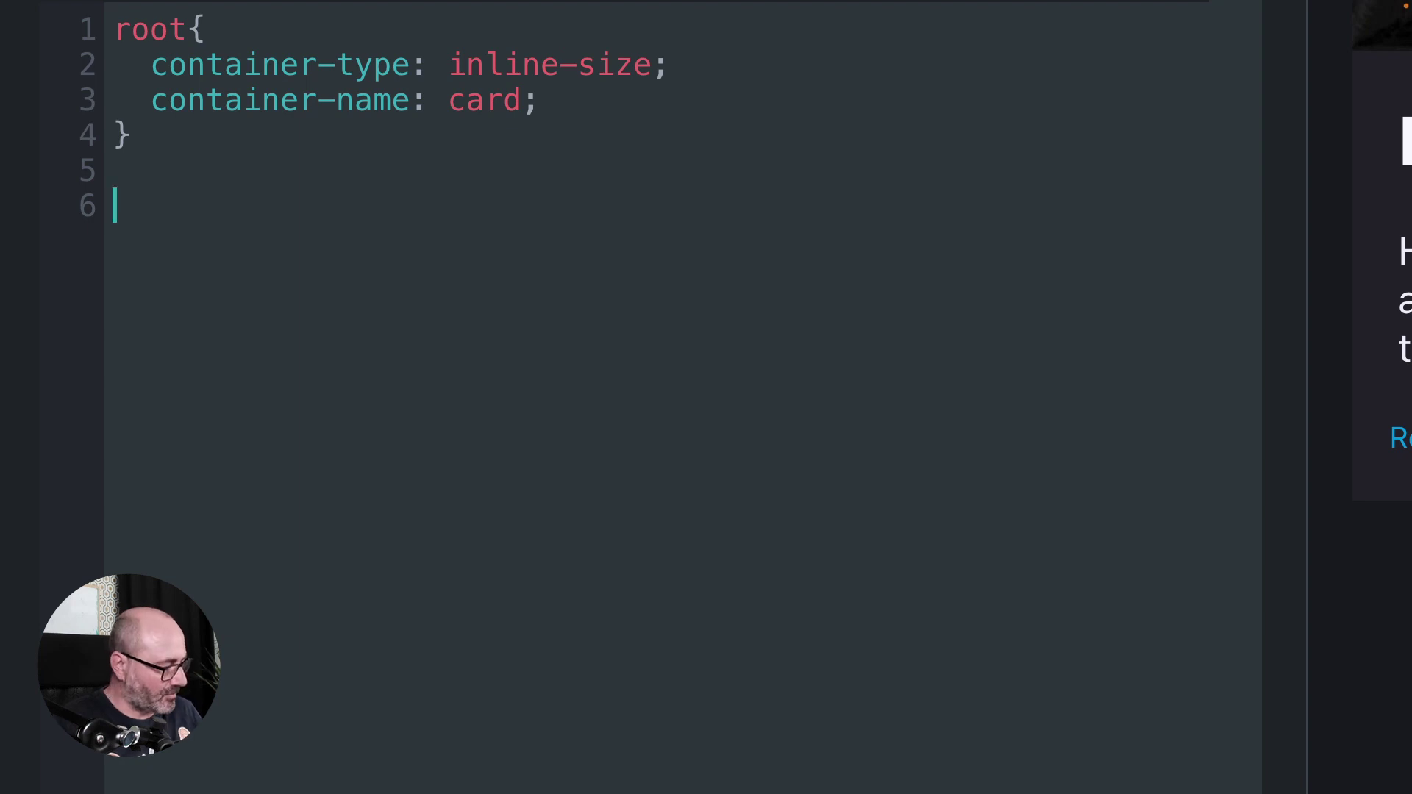
{"action": "type", "text": "@container"}
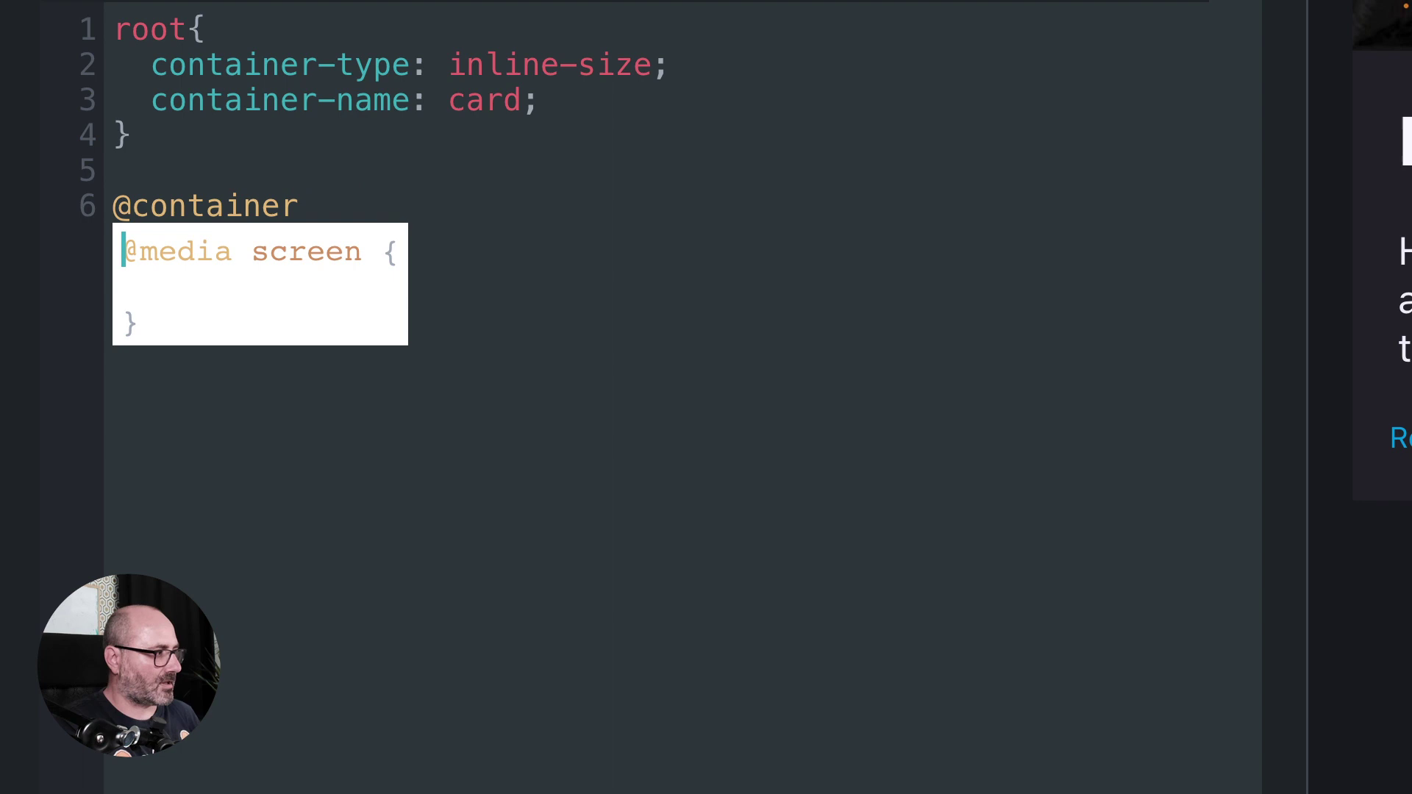
{"action": "type", "text": "("}
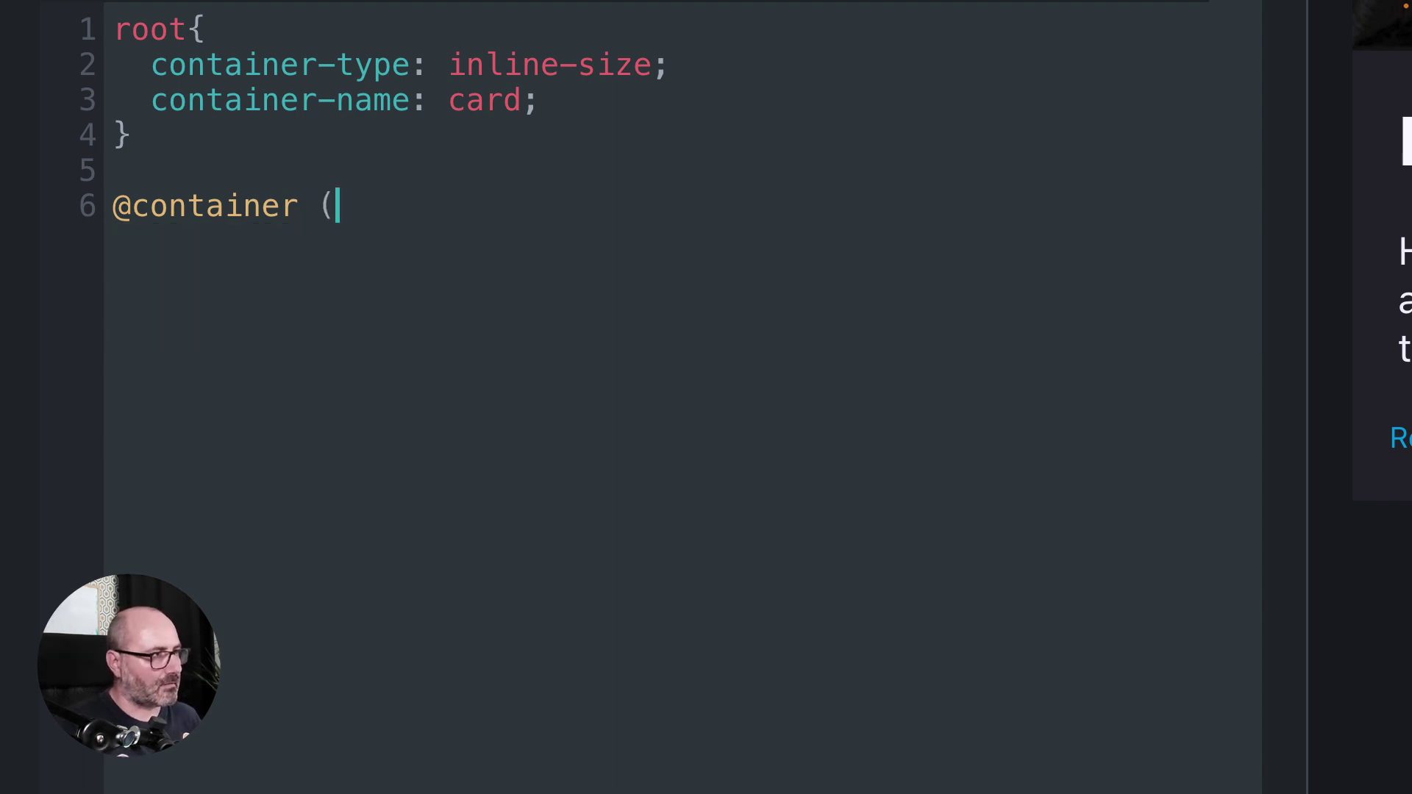
{"action": "type", "text": "min-width"}
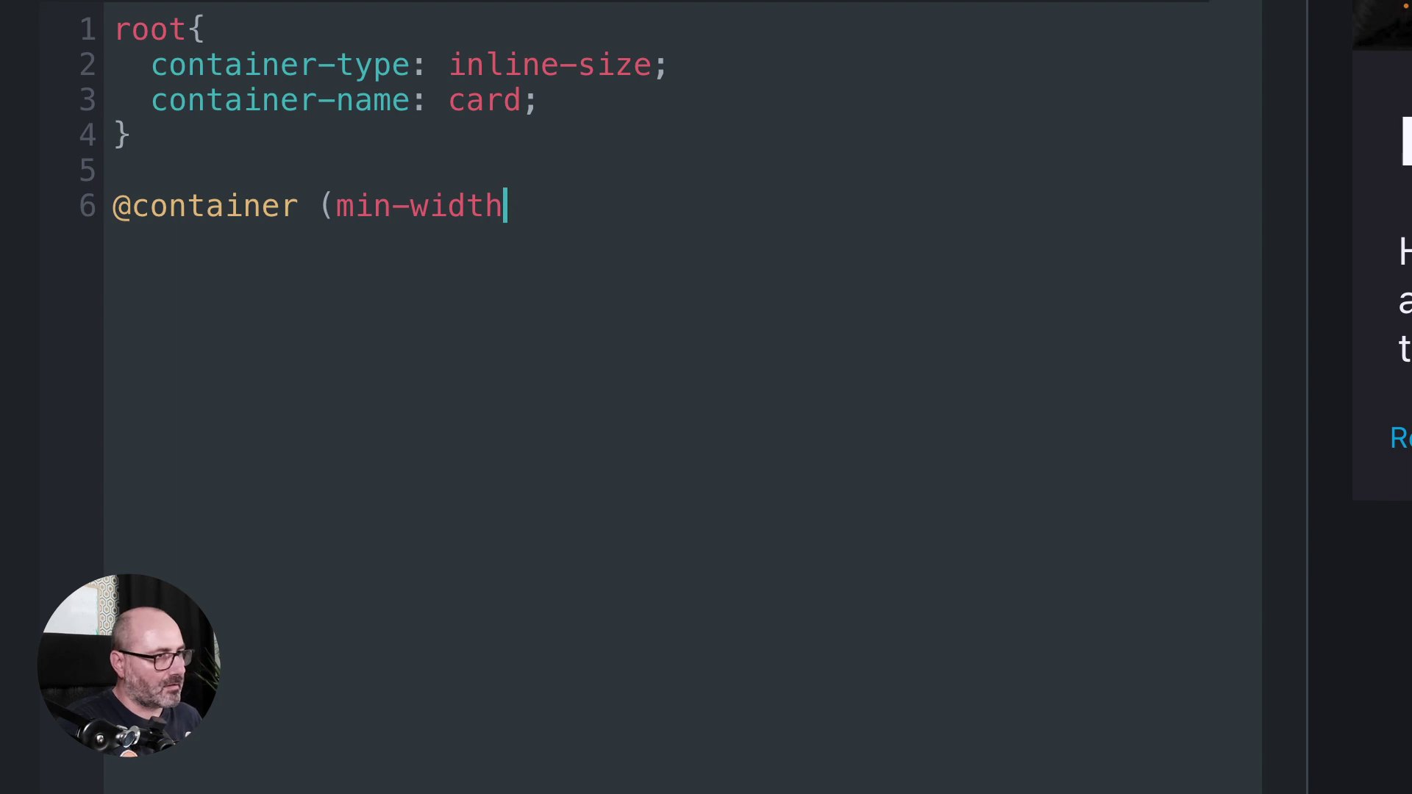
{"action": "key", "text": "ctrl+z"}
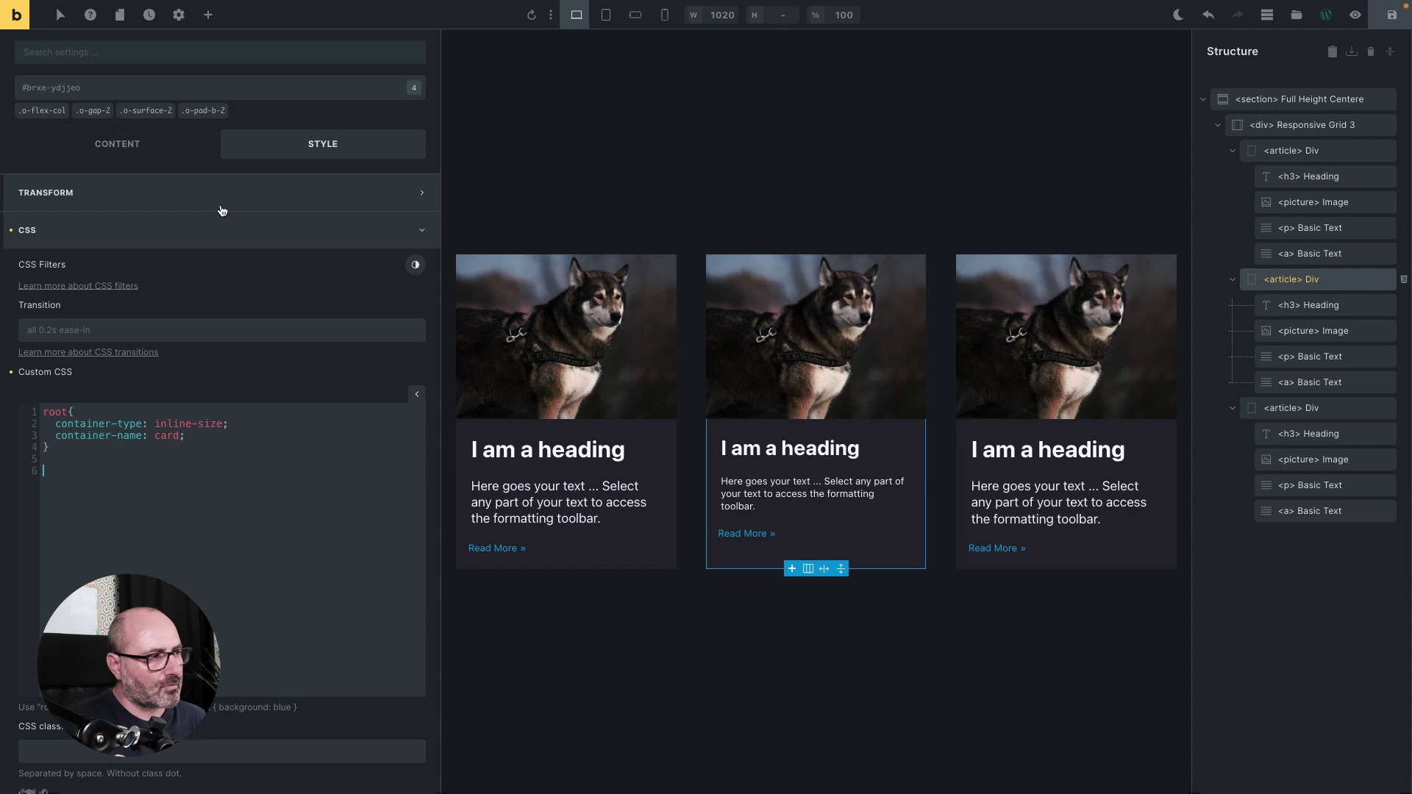
- Replace the middle heading's container font variable with a font size of 10cqi
{"action": "left_click", "coordinate": [784, 450]}
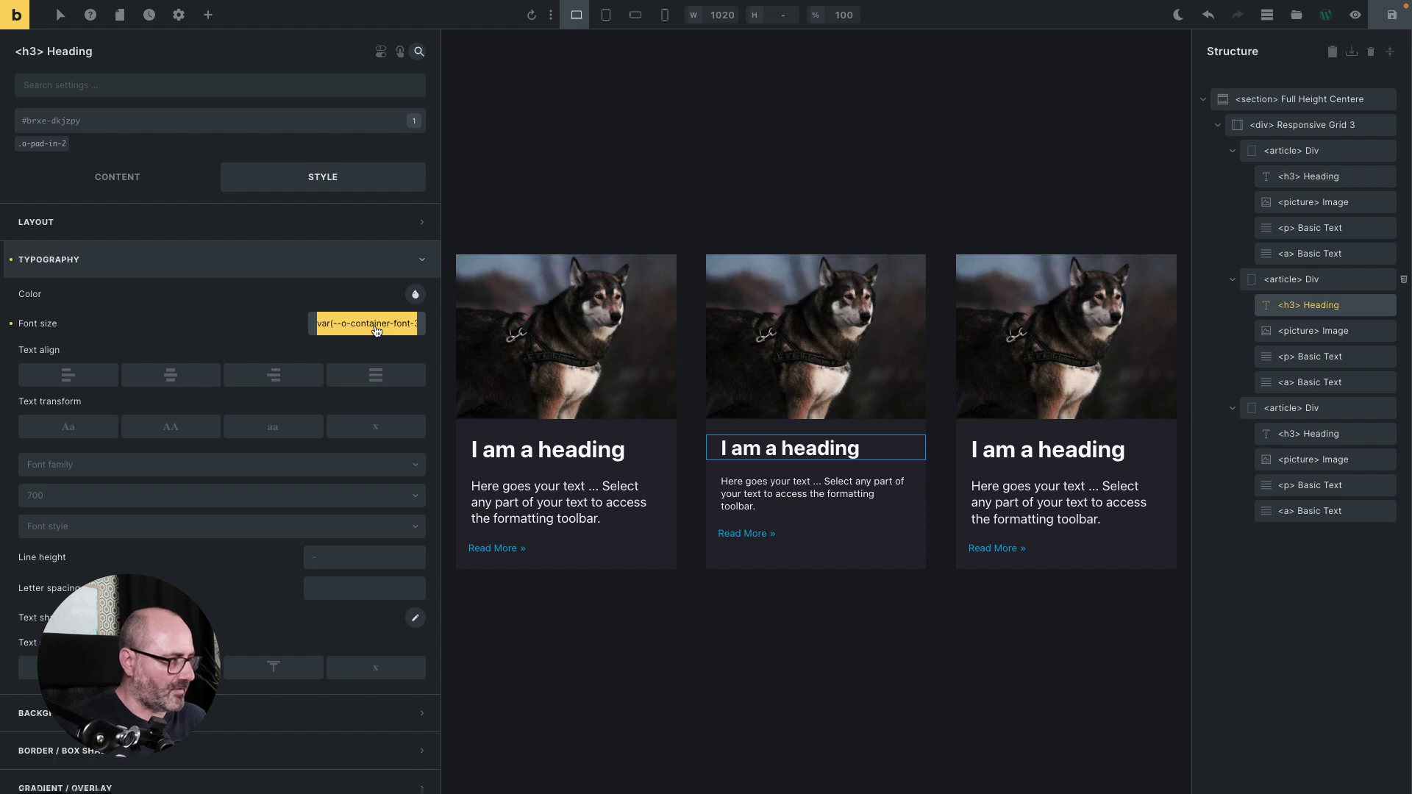
{"action": "key", "text": "BackSpace"}
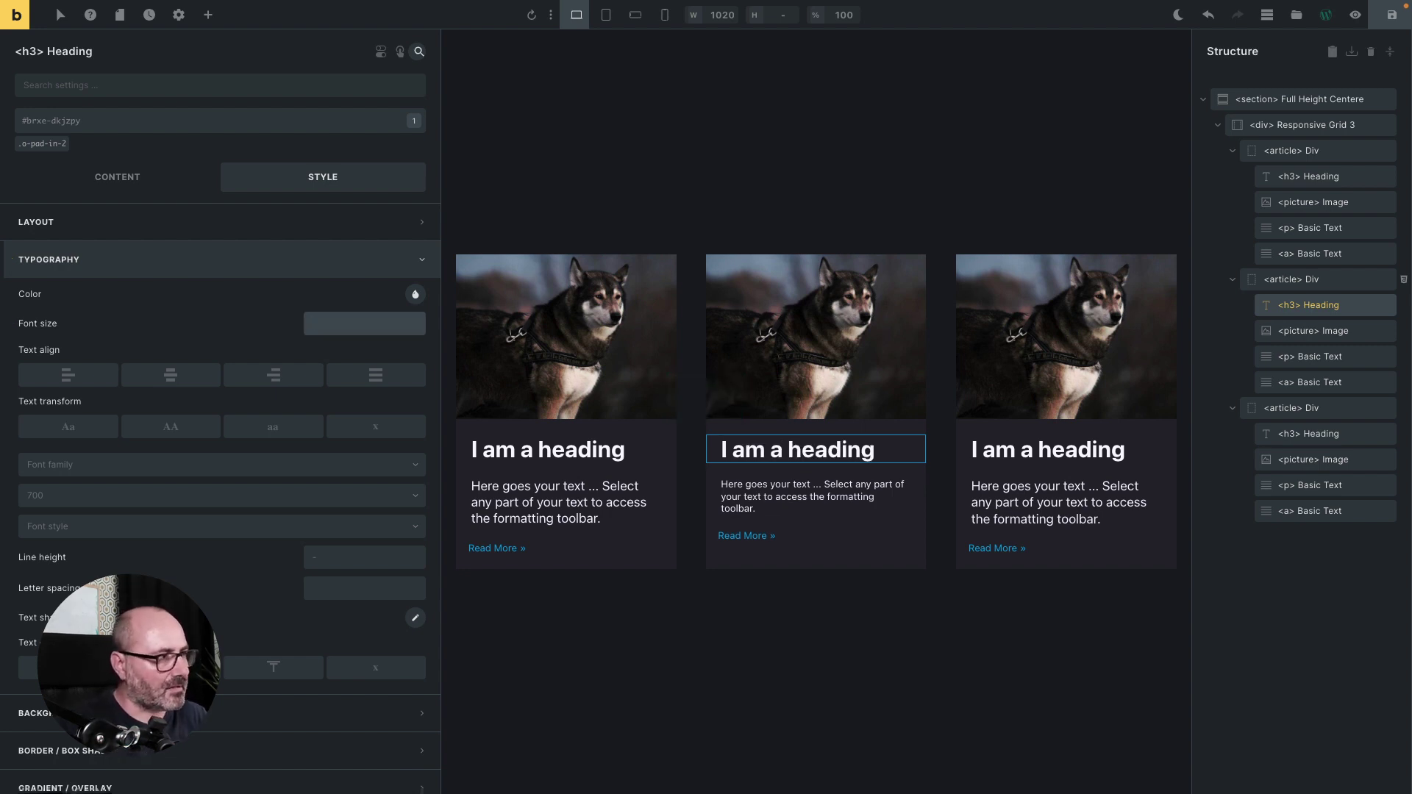
{"action": "left_click", "coordinate": [809, 505]}
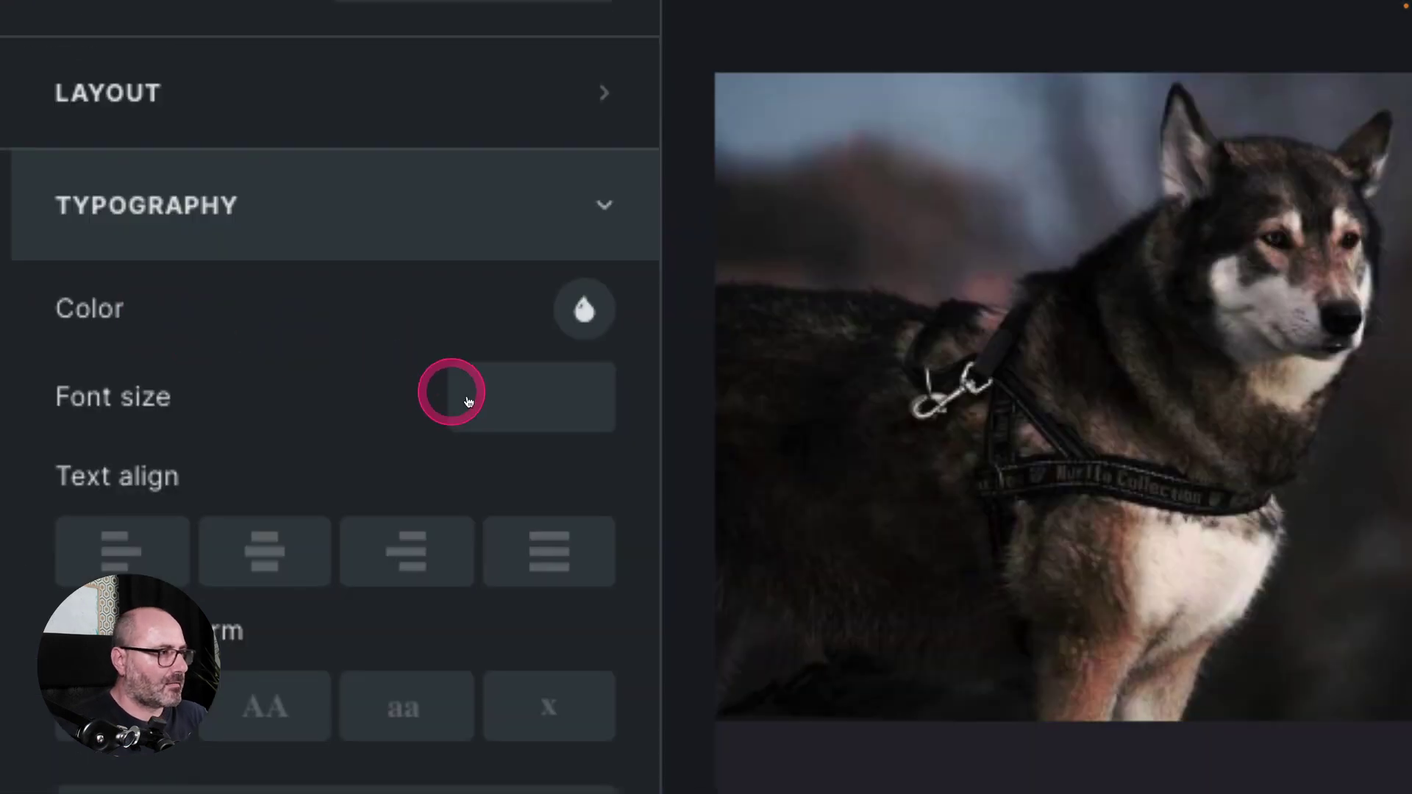
{"action": "left_click", "coordinate": [486, 409]}
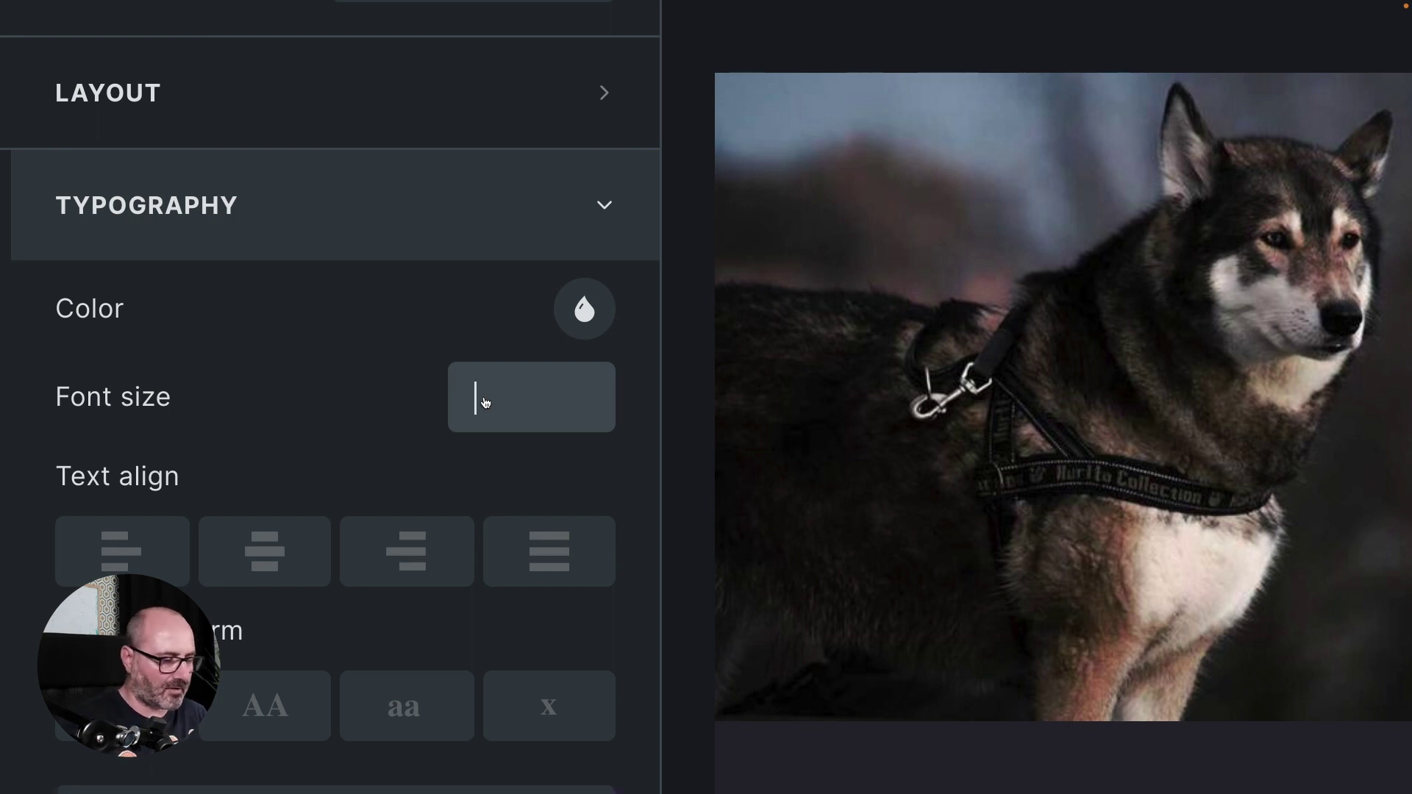
{"action": "type", "text": "10cqi"}
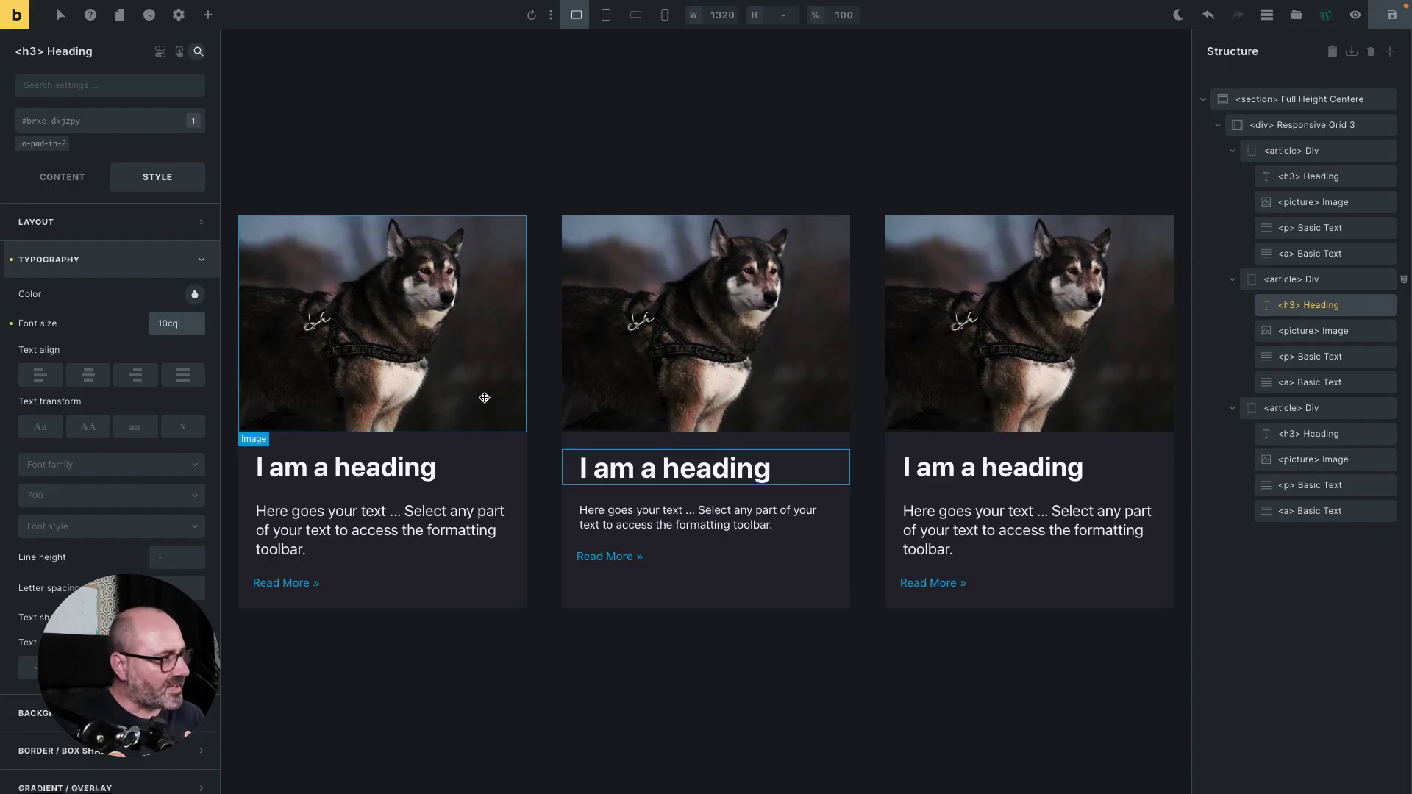
{"action": "key", "text": "BackSpace"}
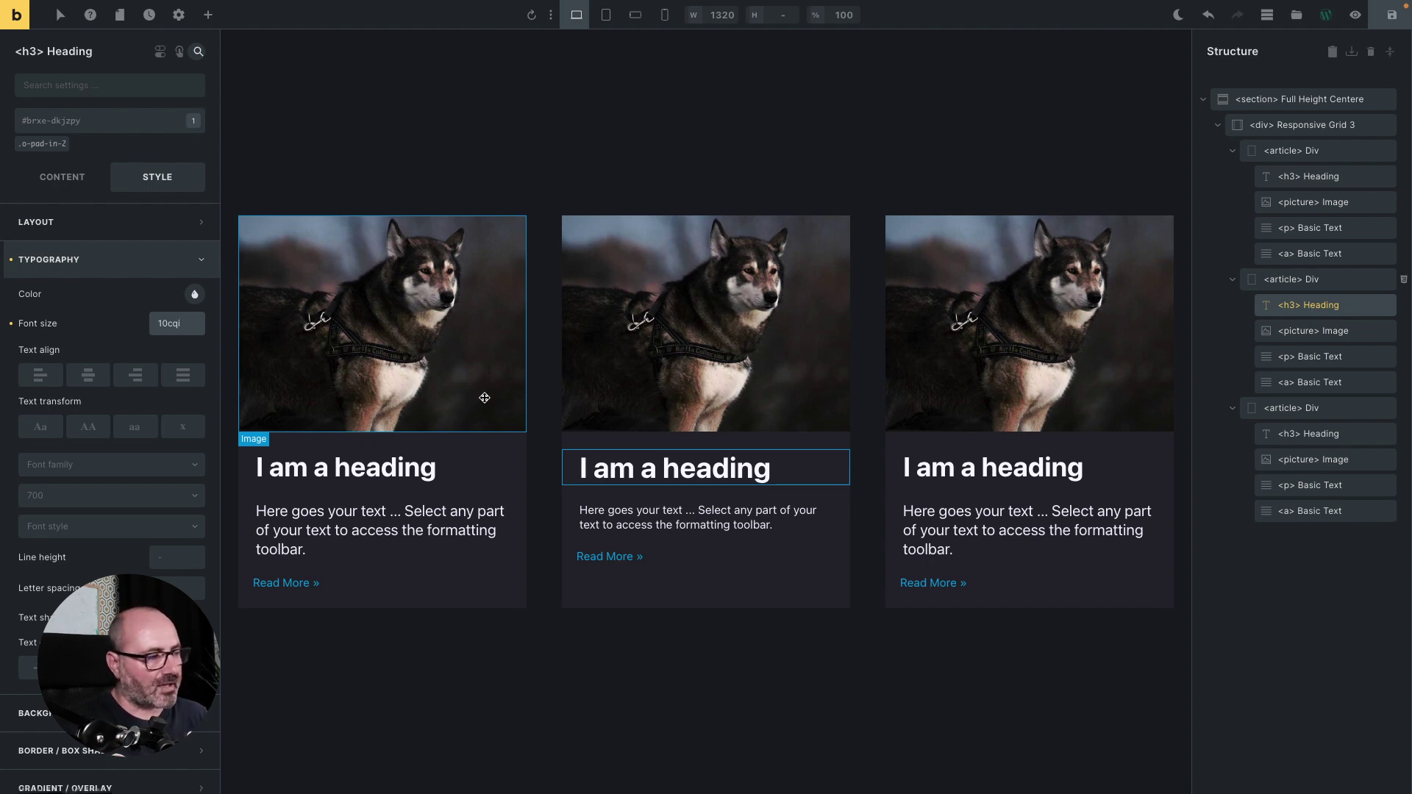
{"action": "type", "text": "i"}
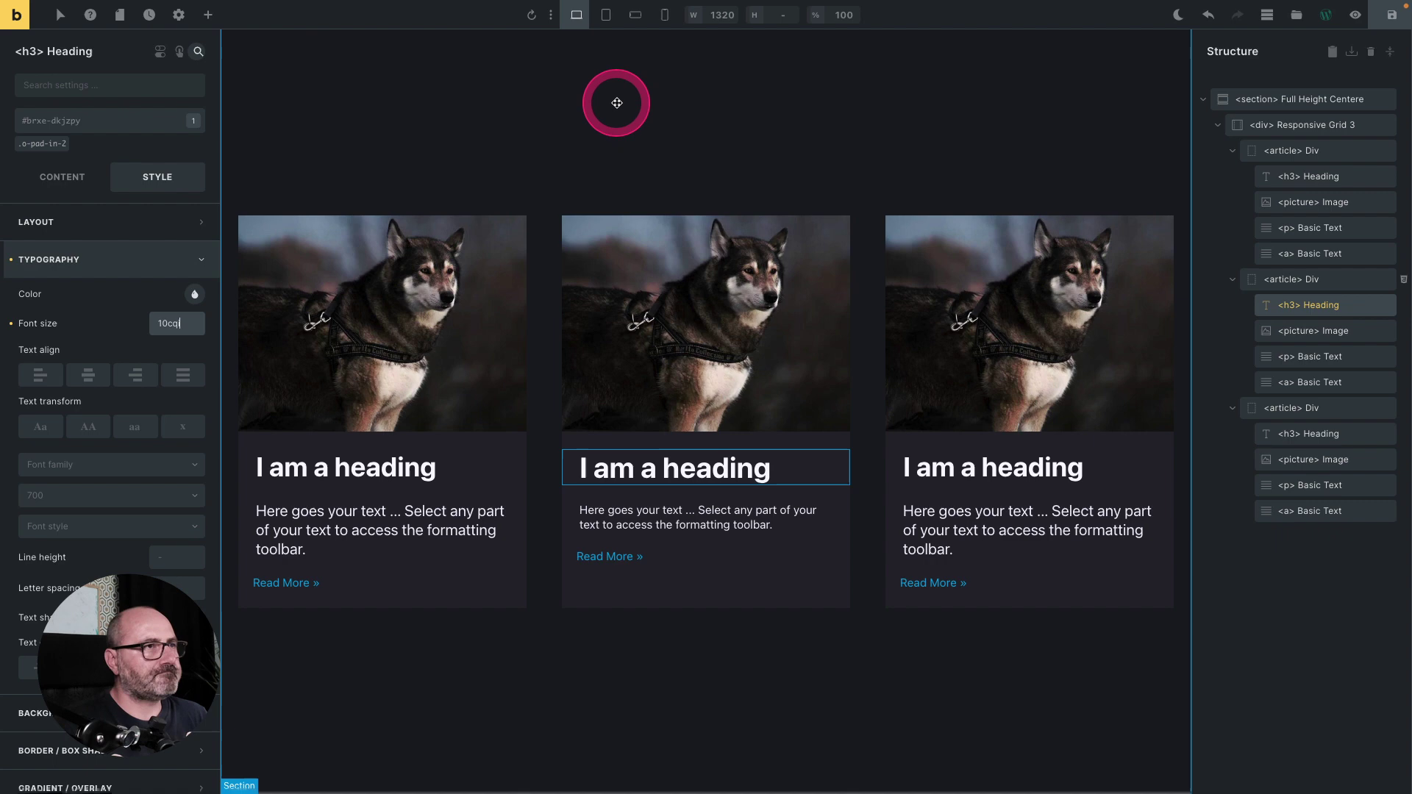
{"action": "left_click", "coordinate": [634, 16]}
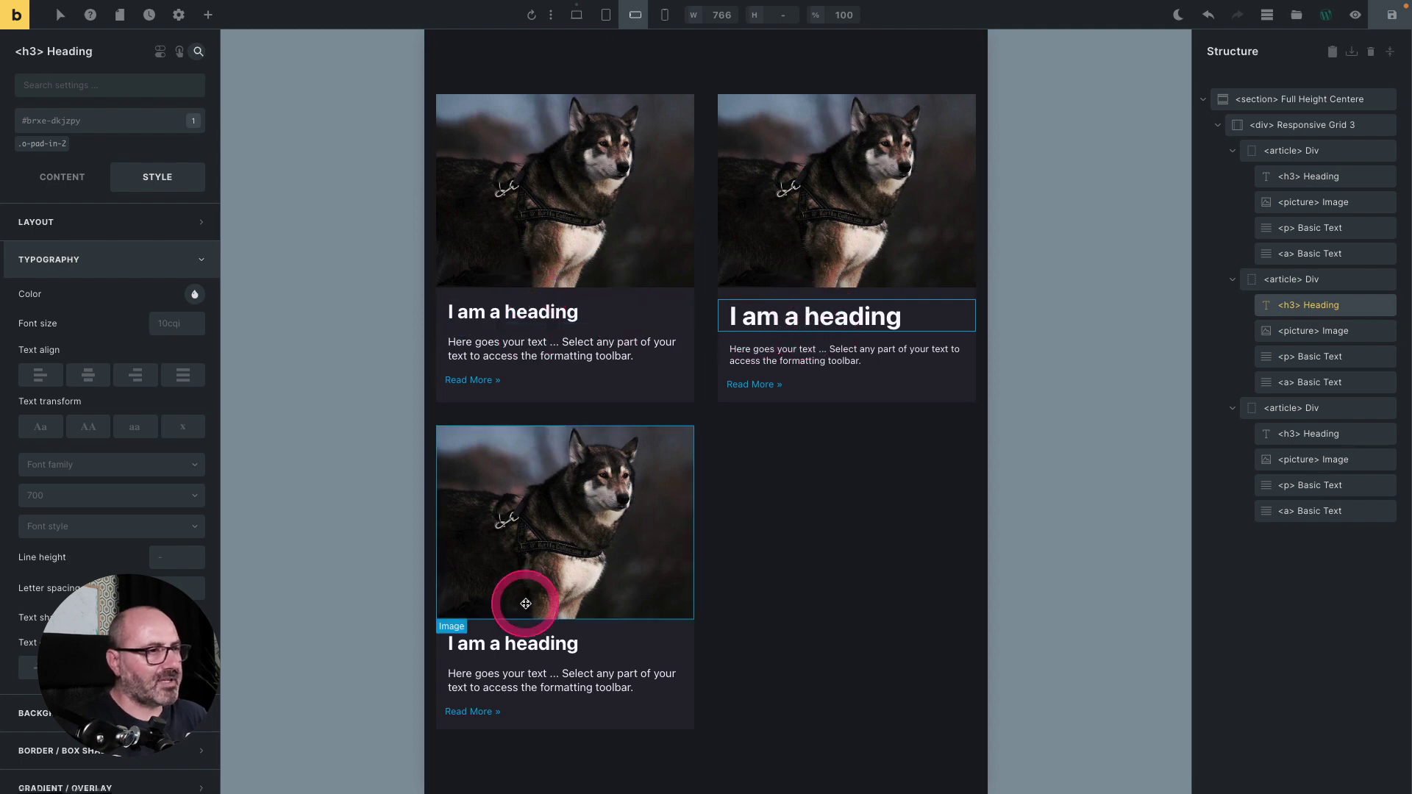
{"action": "left_click", "coordinate": [664, 16]}
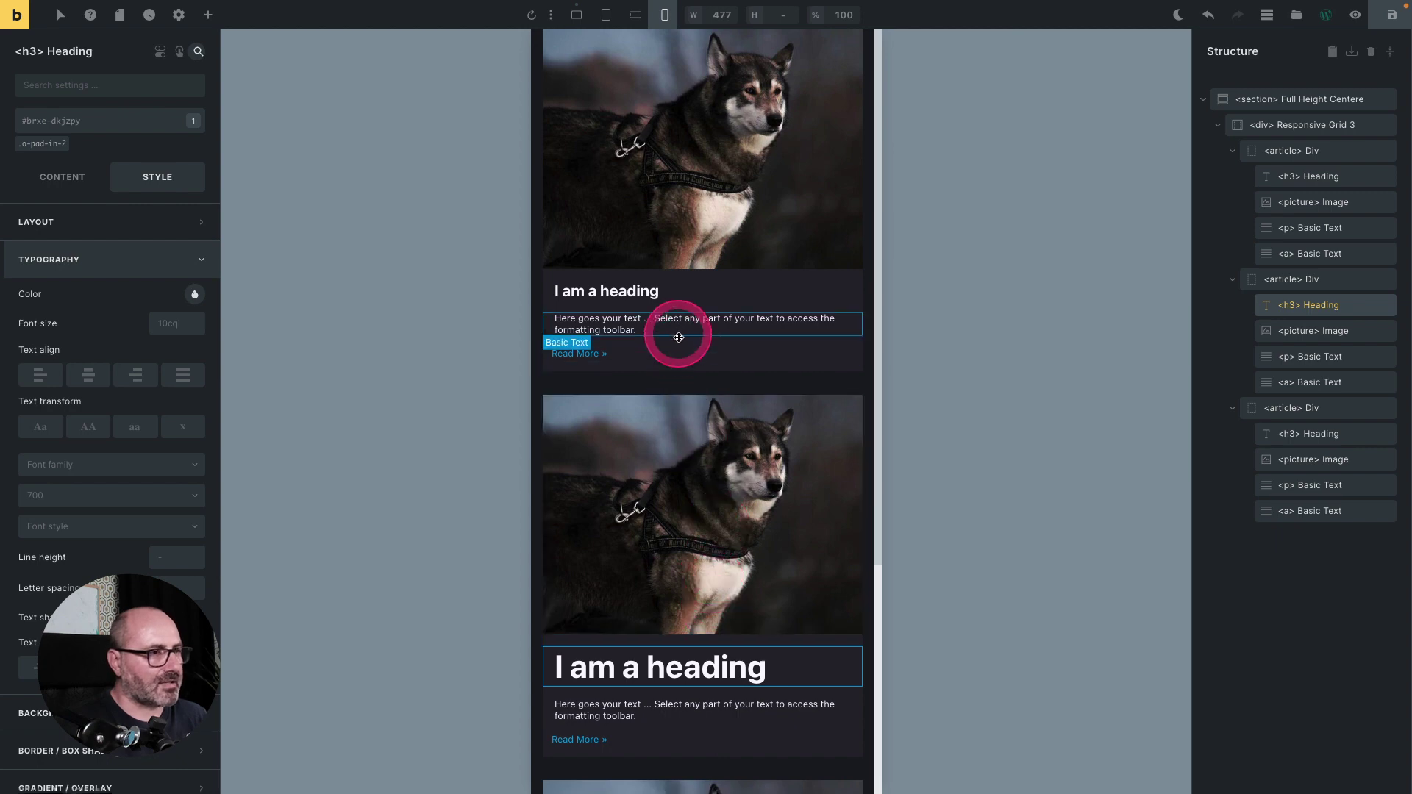
{"action": "left_click", "coordinate": [576, 16]}
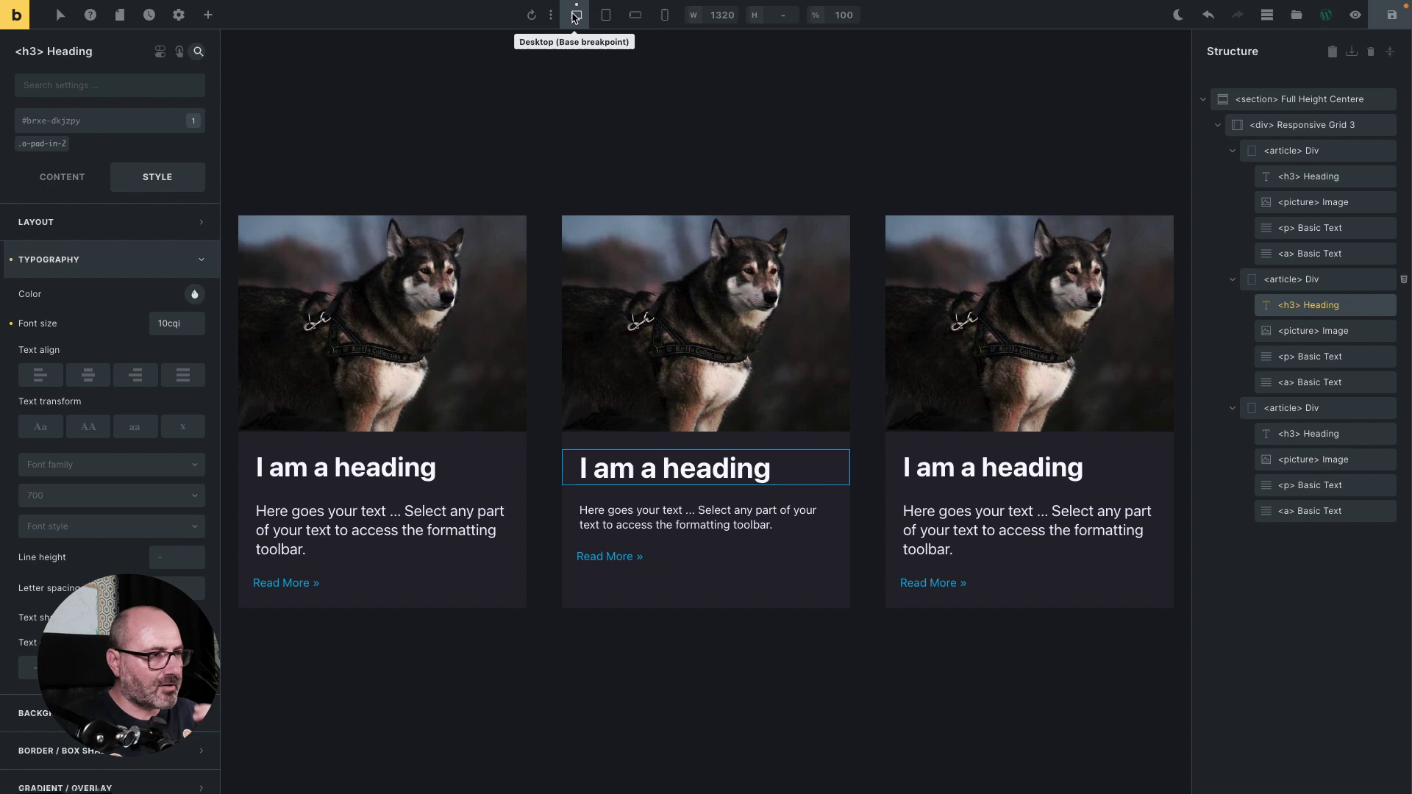
- Save the page with Ctrl+S, keeping the middle heading at 10cqi
{"action": "key", "text": "ctrl+s"}
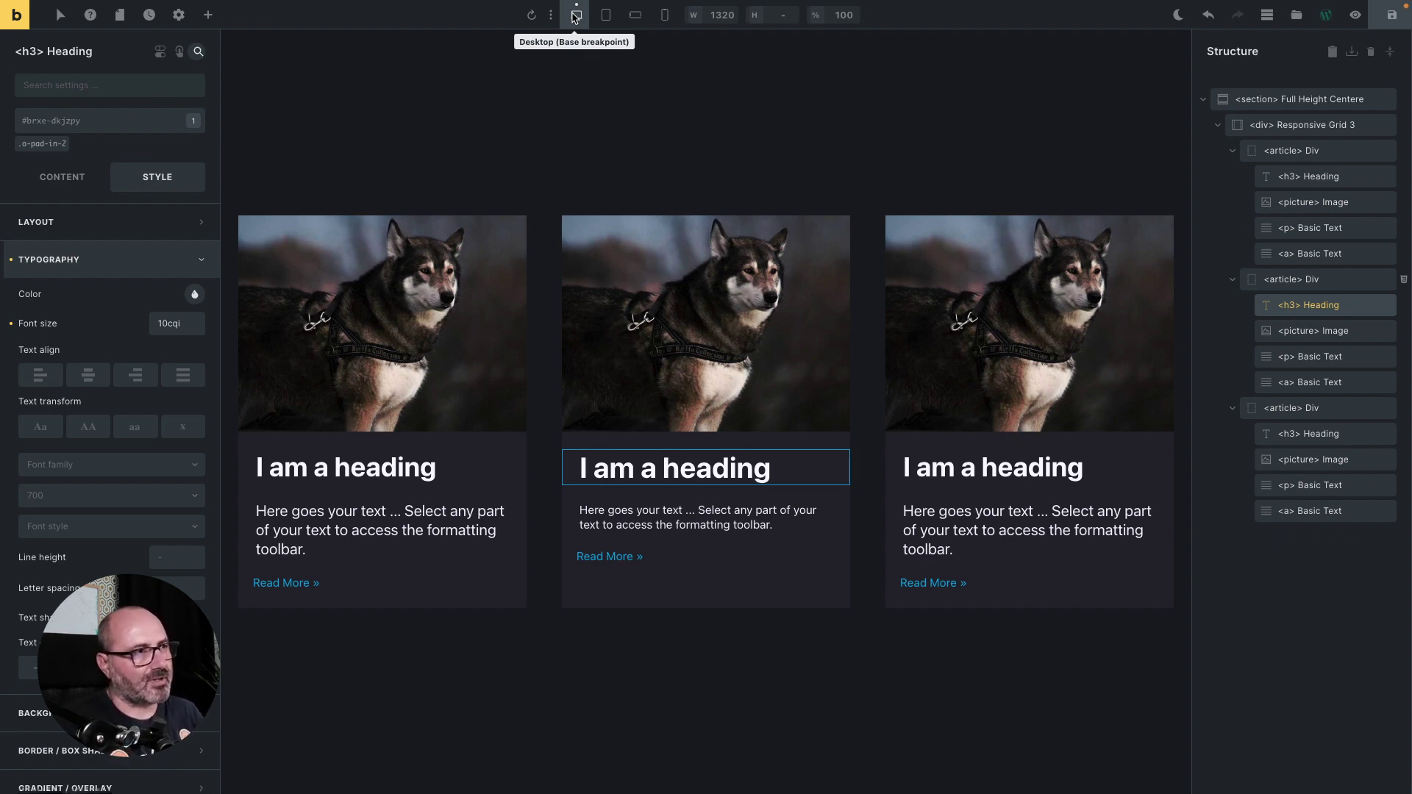
- Enter calc(1.5rem + 3cqi) as the middle heading's font size
{"action": "left_click", "coordinate": [192, 324]}
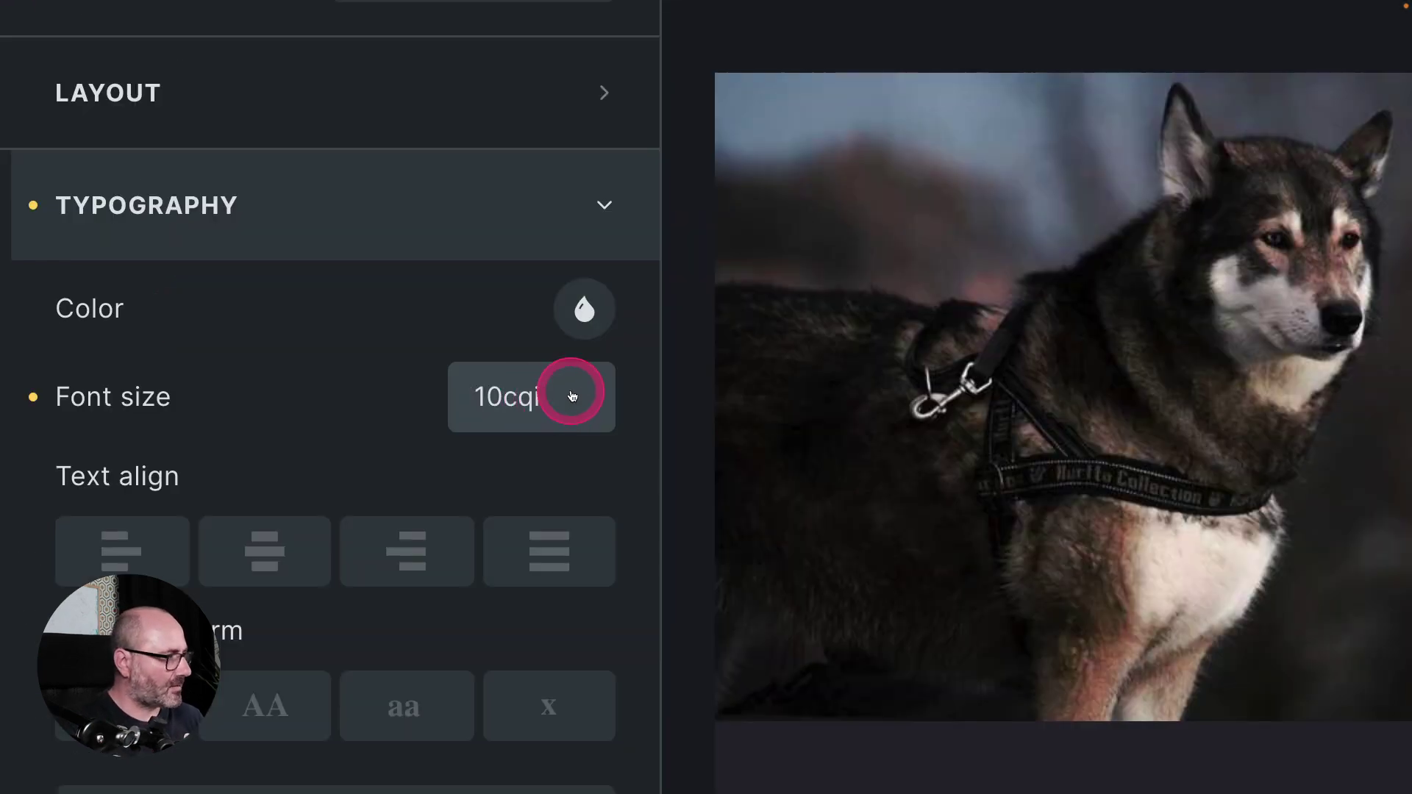
{"action": "type", "text": "calc("}
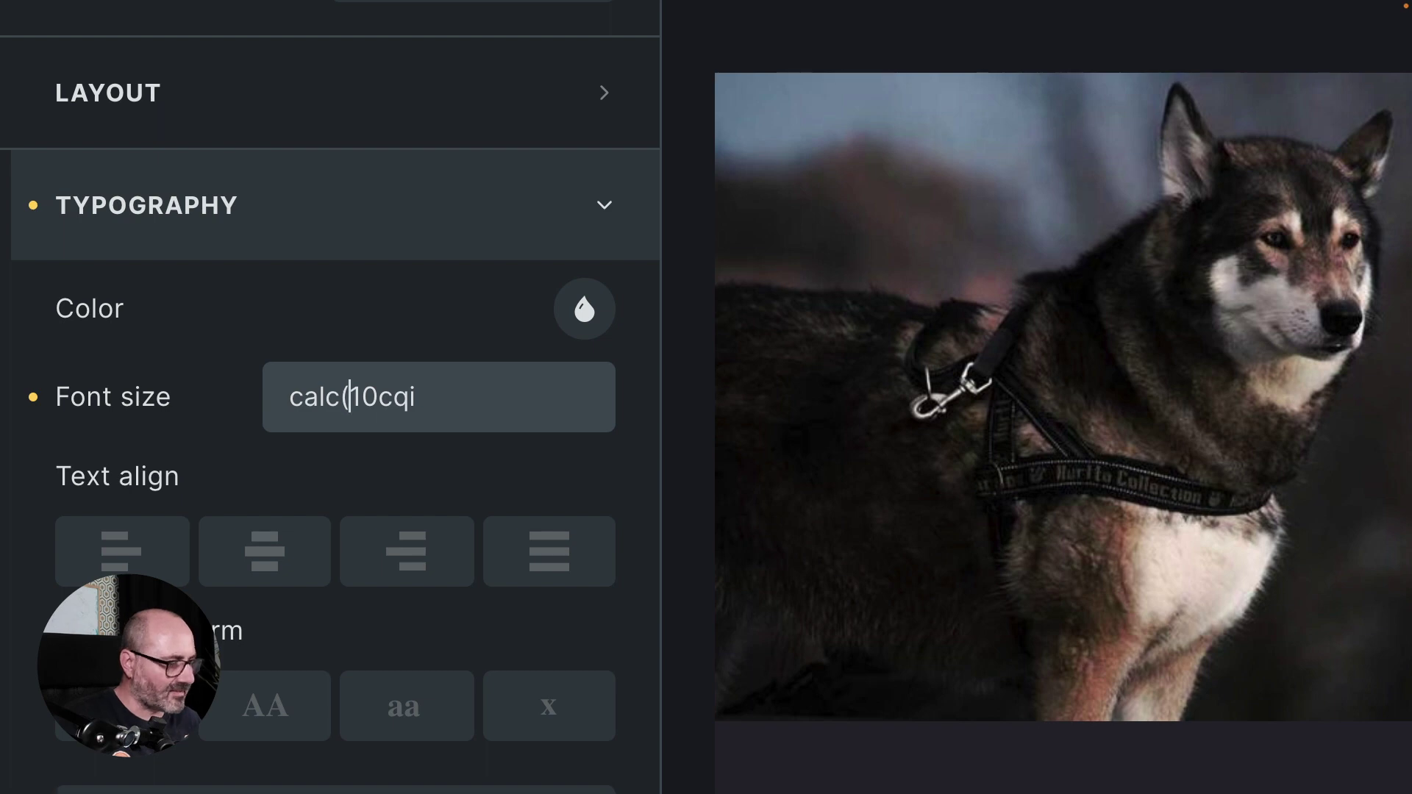
{"action": "type", "text": "1.5r"}
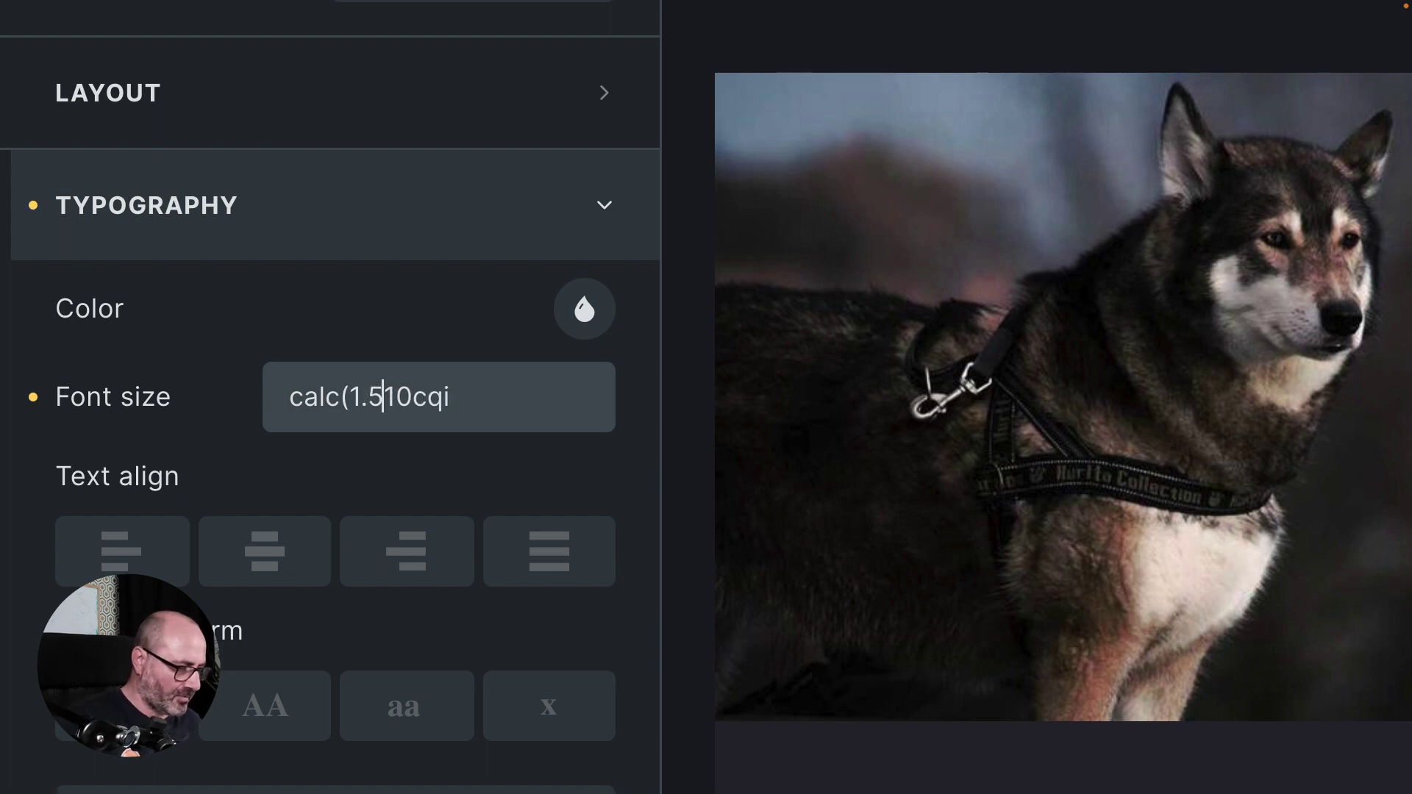
{"action": "type", "text": "em "}
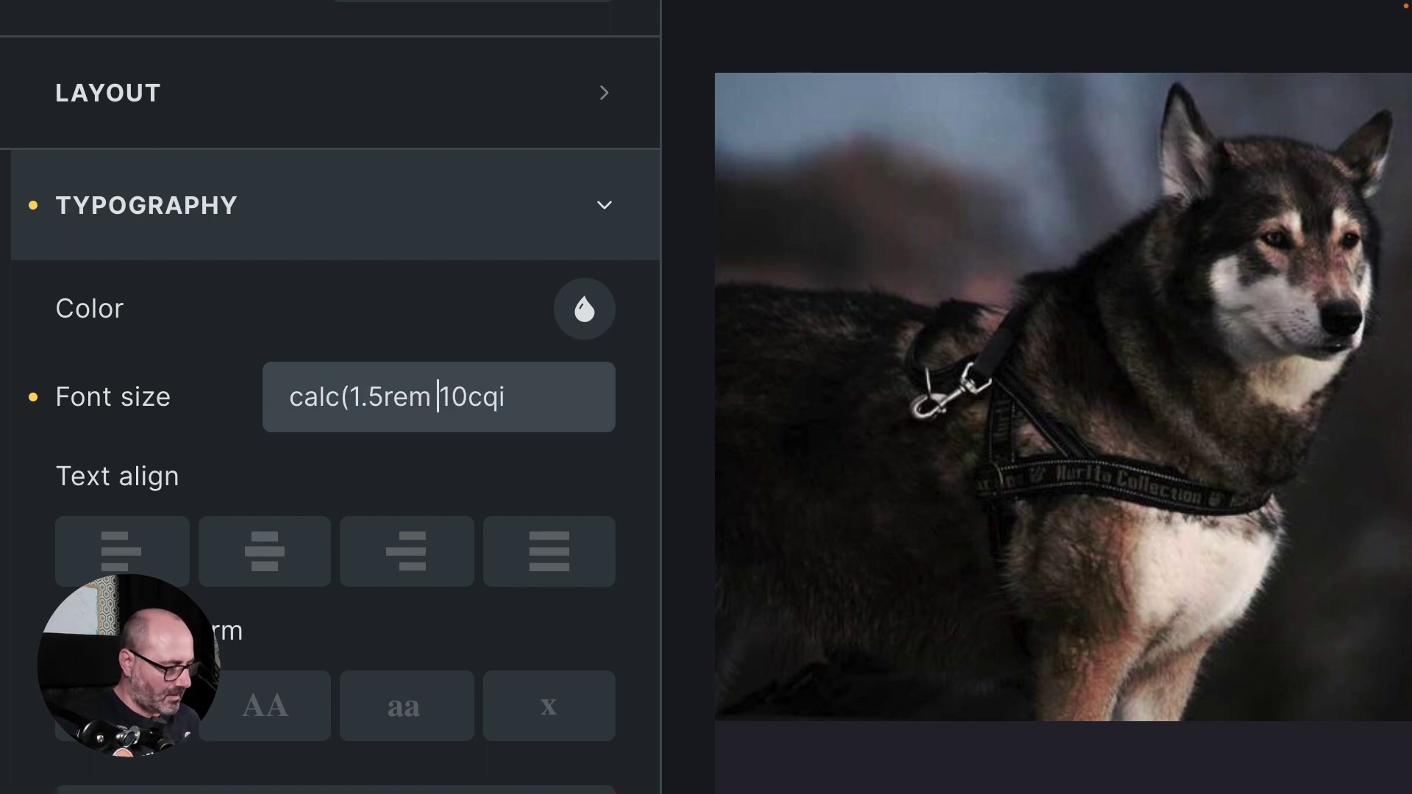
{"action": "type", "text": "+"}
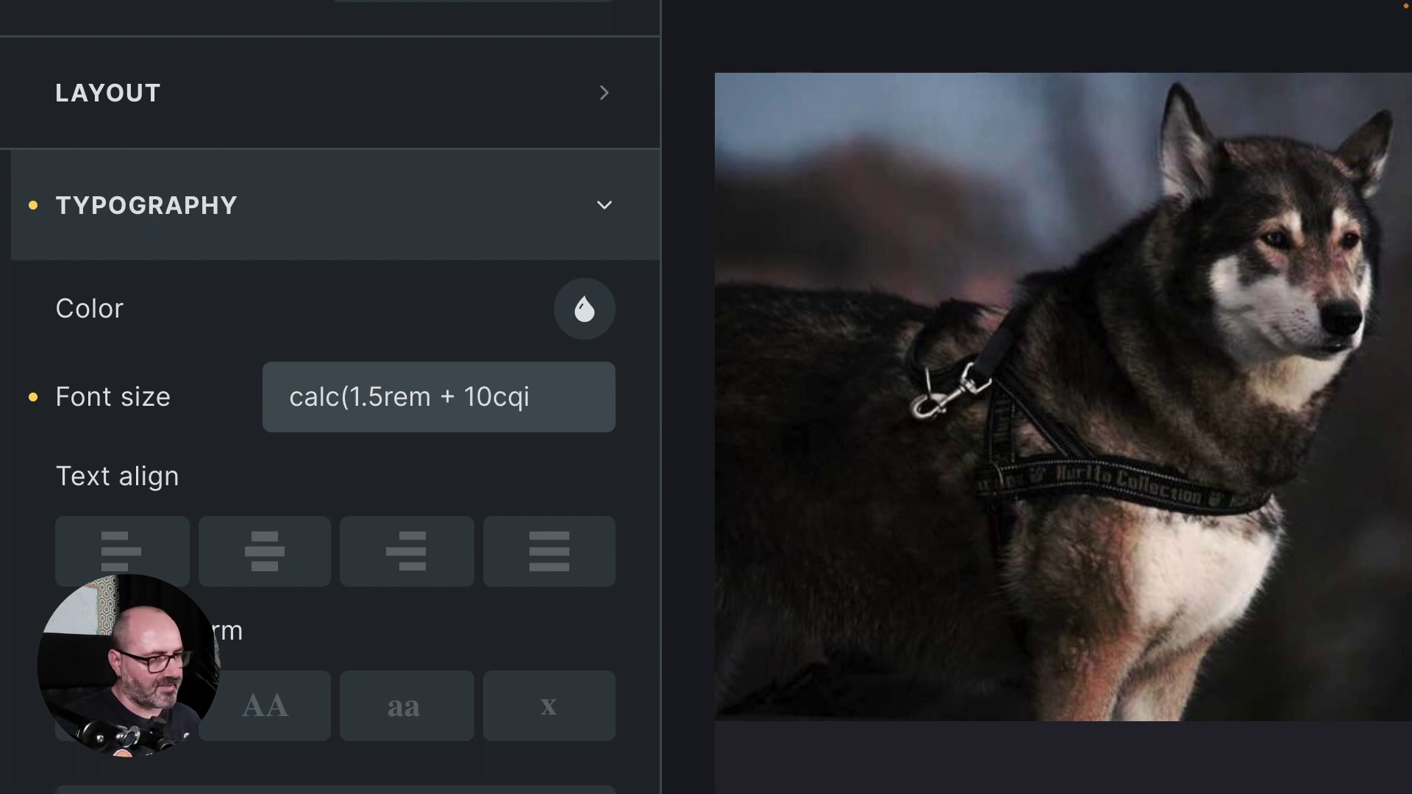
{"action": "key", "text": "Delete"}
{"action": "key", "text": "Delete"}
{"action": "type", "text": "3"}
{"action": "key", "text": "BackSpace"}
{"action": "type", "text": "3"}
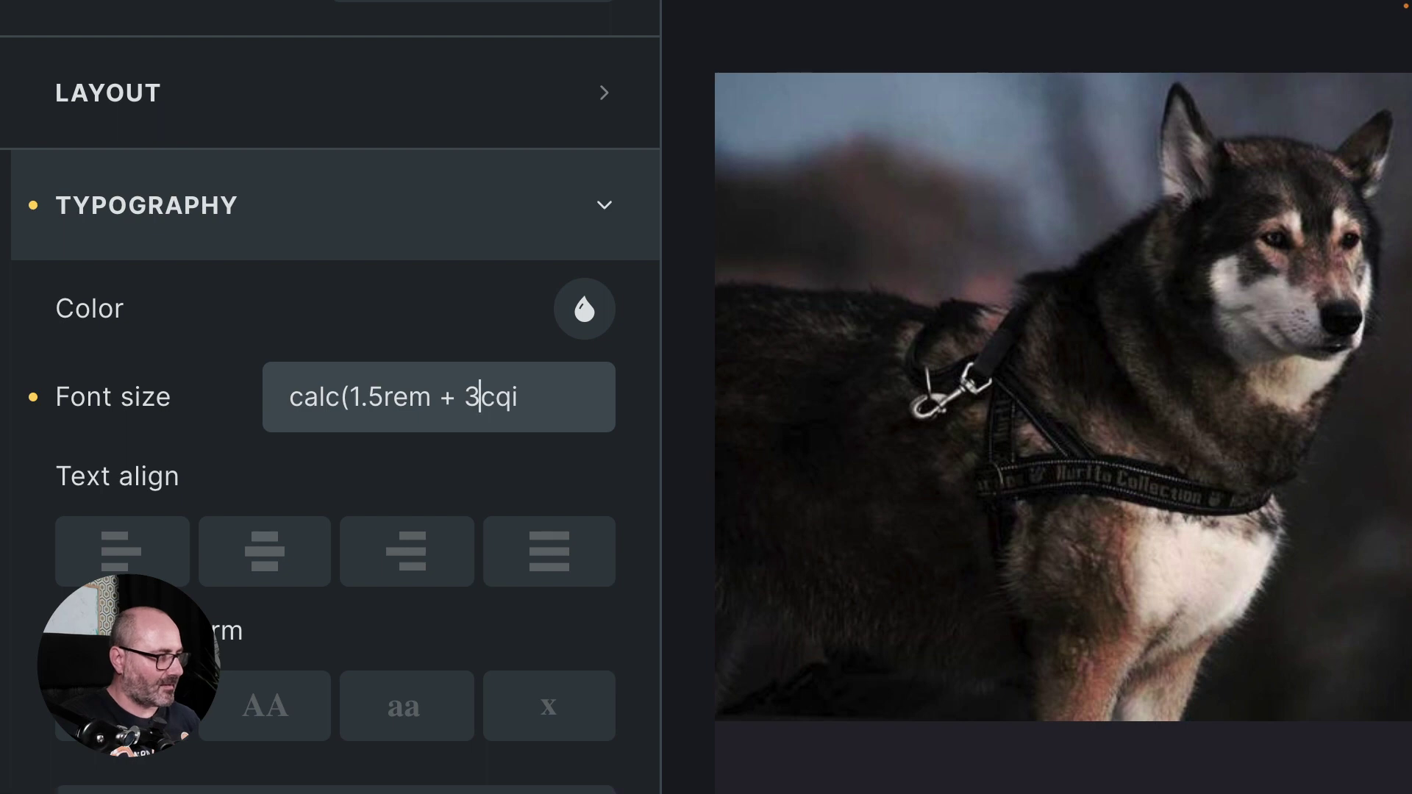
{"action": "left_click", "coordinate": [519, 397]}
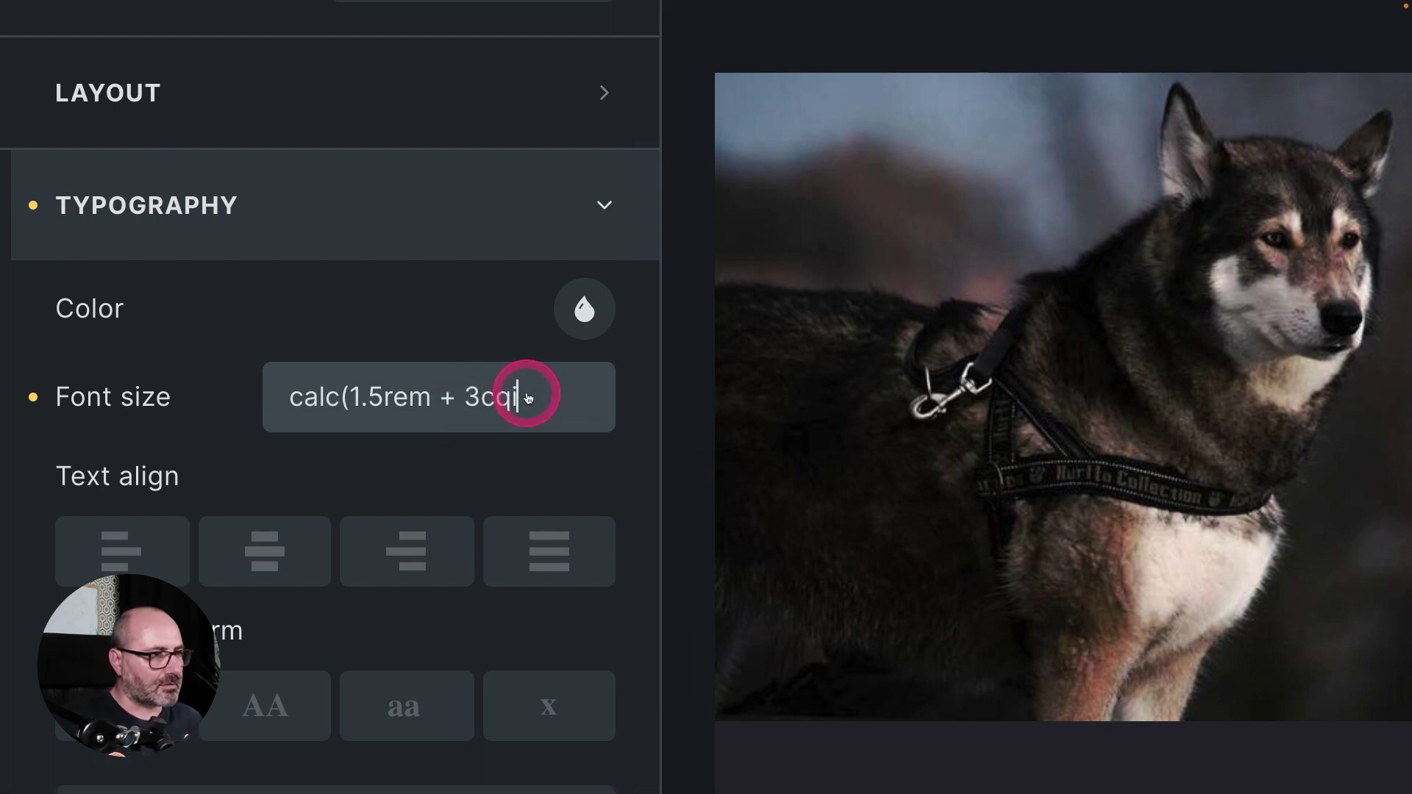
{"action": "type", "text": ")"}
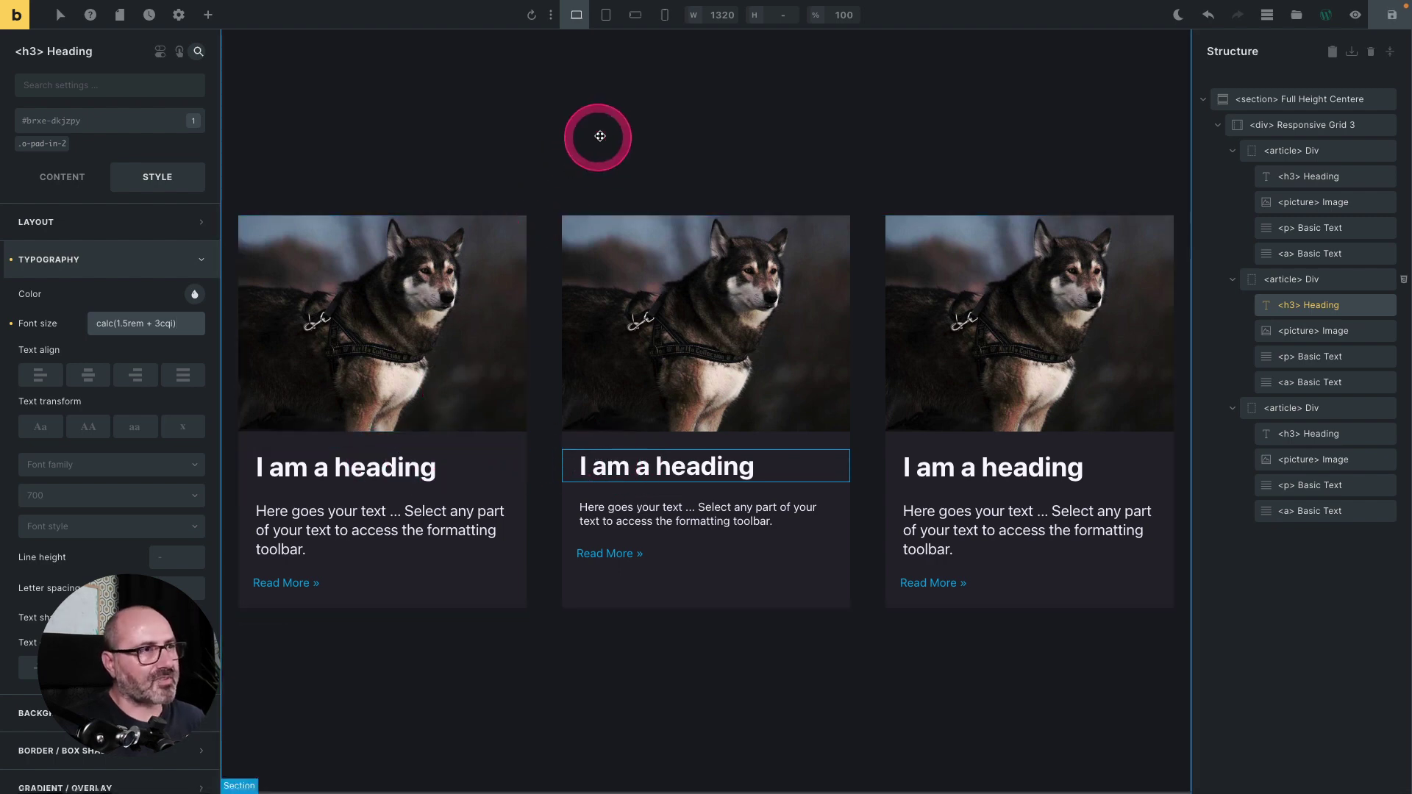
- Switch the preview to the 477 px mobile portrait breakpoint, where the middle calc-sized heading renders larger than the first
{"action": "left_click", "coordinate": [664, 17]}
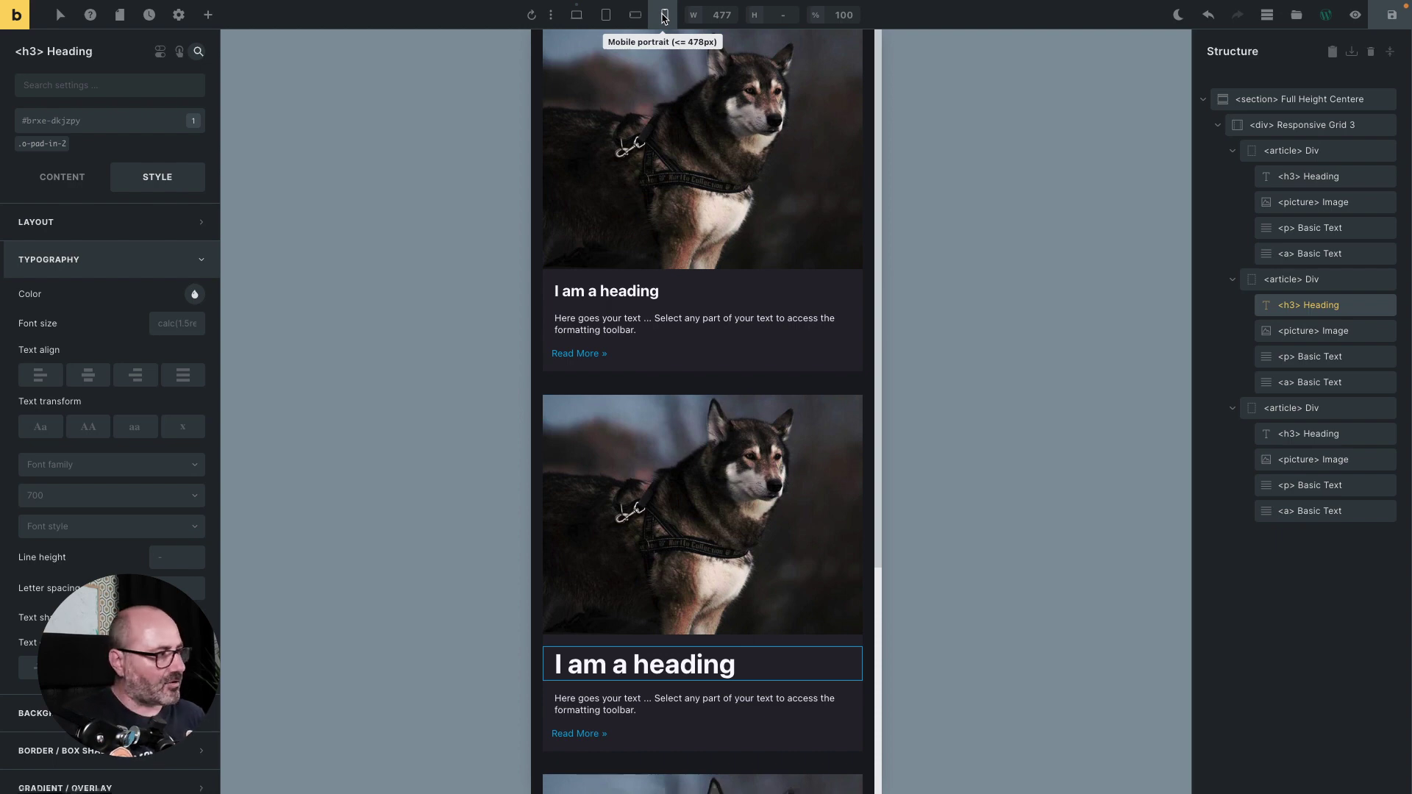
{"action": "left_click", "coordinate": [646, 665]}
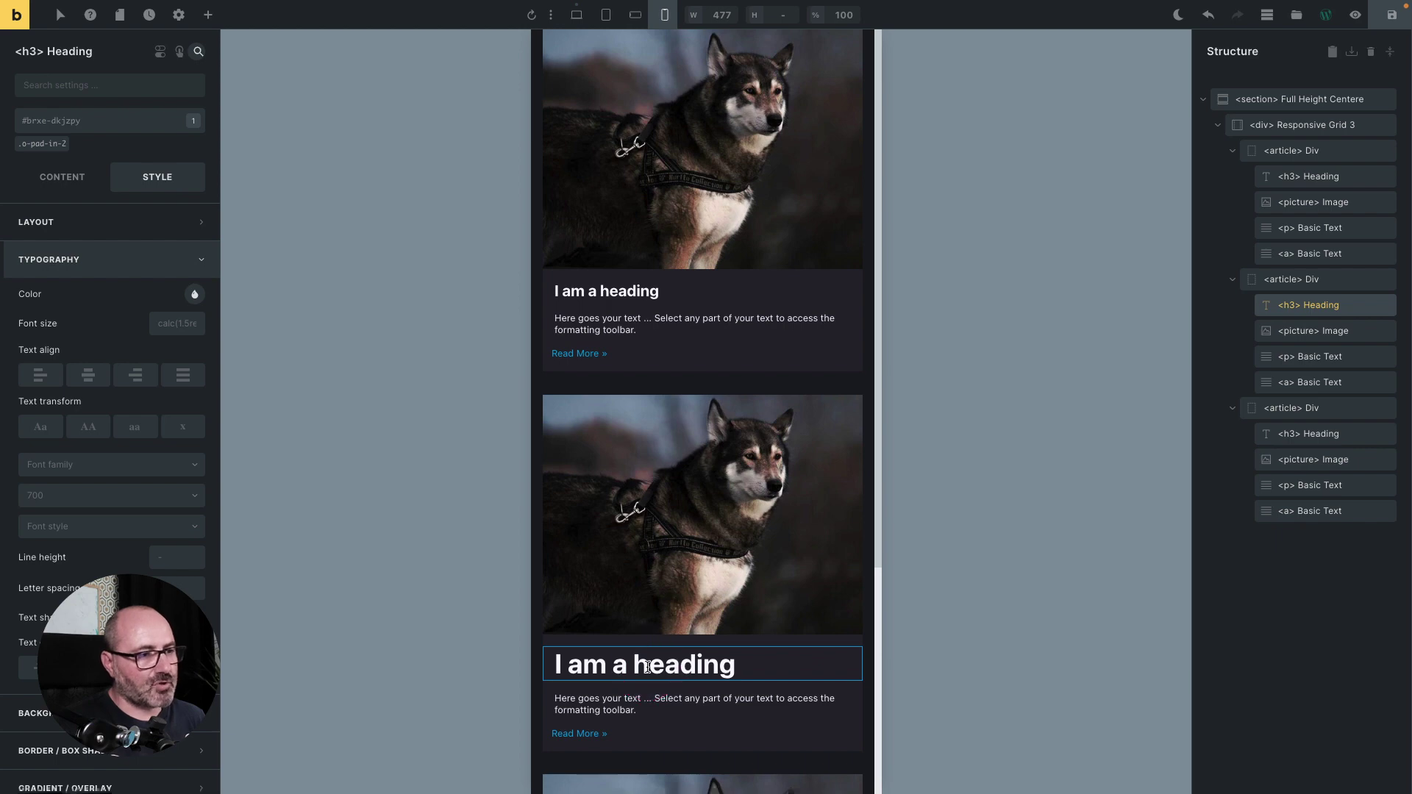
{"action": "left_click_drag", "start_coordinate": [693, 368], "coordinate": [640, 286]}
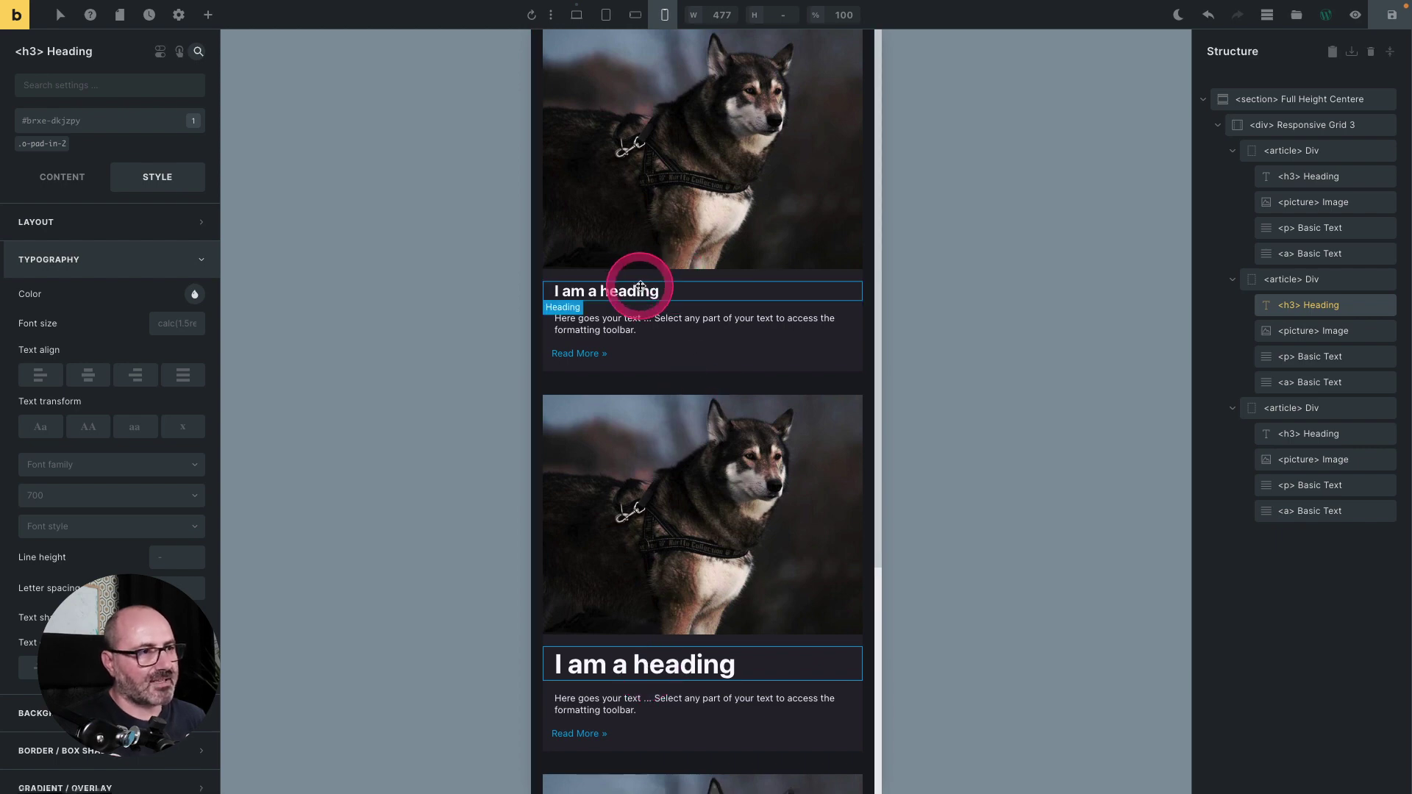